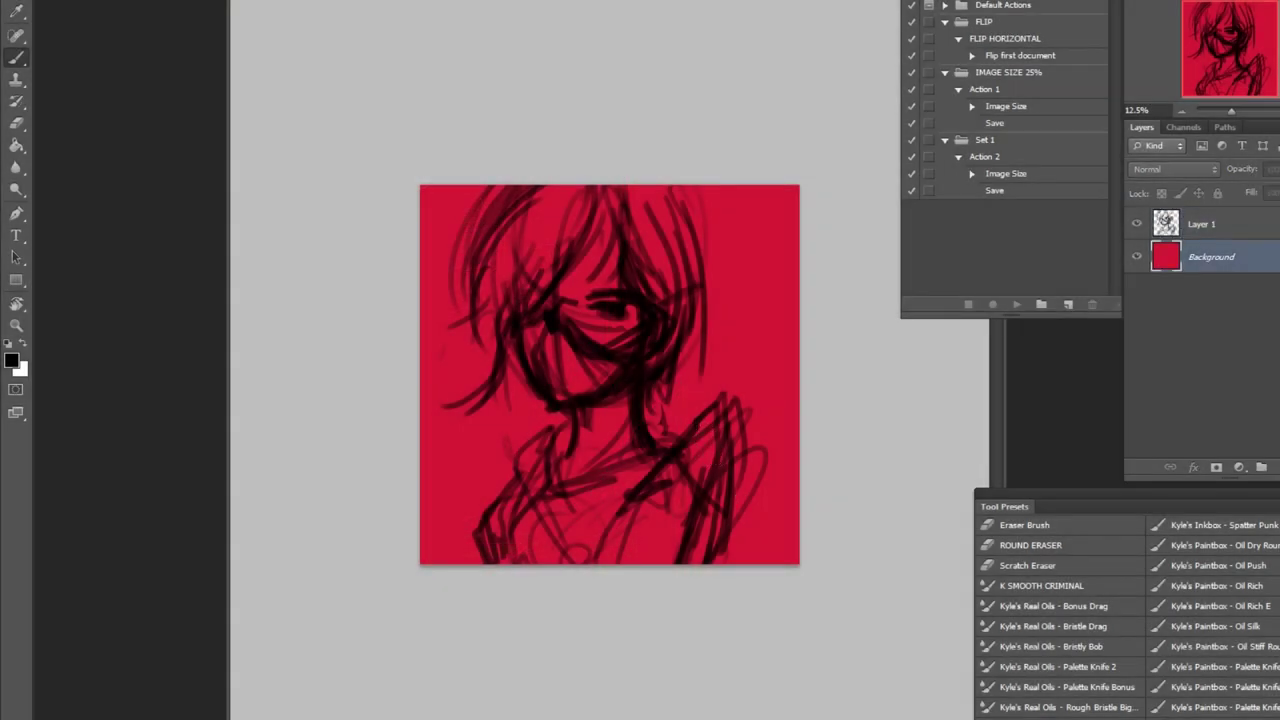
- On a new layer, paint pale white skin over the face
key(ctrl+shift+n)
key(x)
drag(560, 260, 610, 320)
mouse_move(590, 210)
mouse_down()
mouse_move(600, 340)
mouse_move(633, 440)
mouse_move(628, 408)
mouse_move(540, 350)
mouse_move(620, 385)
mouse_up()
- Switch to black and shade the lower face, mask, chest and hair darker
key(x)
mouse_move(560, 460)
mouse_down()
mouse_move(586, 509)
mouse_move(700, 482)
mouse_move(690, 560)
mouse_up()
drag(720, 410, 700, 560)
drag(530, 210, 490, 380)
drag(550, 240, 510, 390)
mouse_move(540, 200)
mouse_down()
mouse_move(660, 270)
mouse_move(690, 210)
mouse_up()
click(11, 361)
- Pick a dark green and paint it across the chest
click(1070, 600)
click(924, 611)
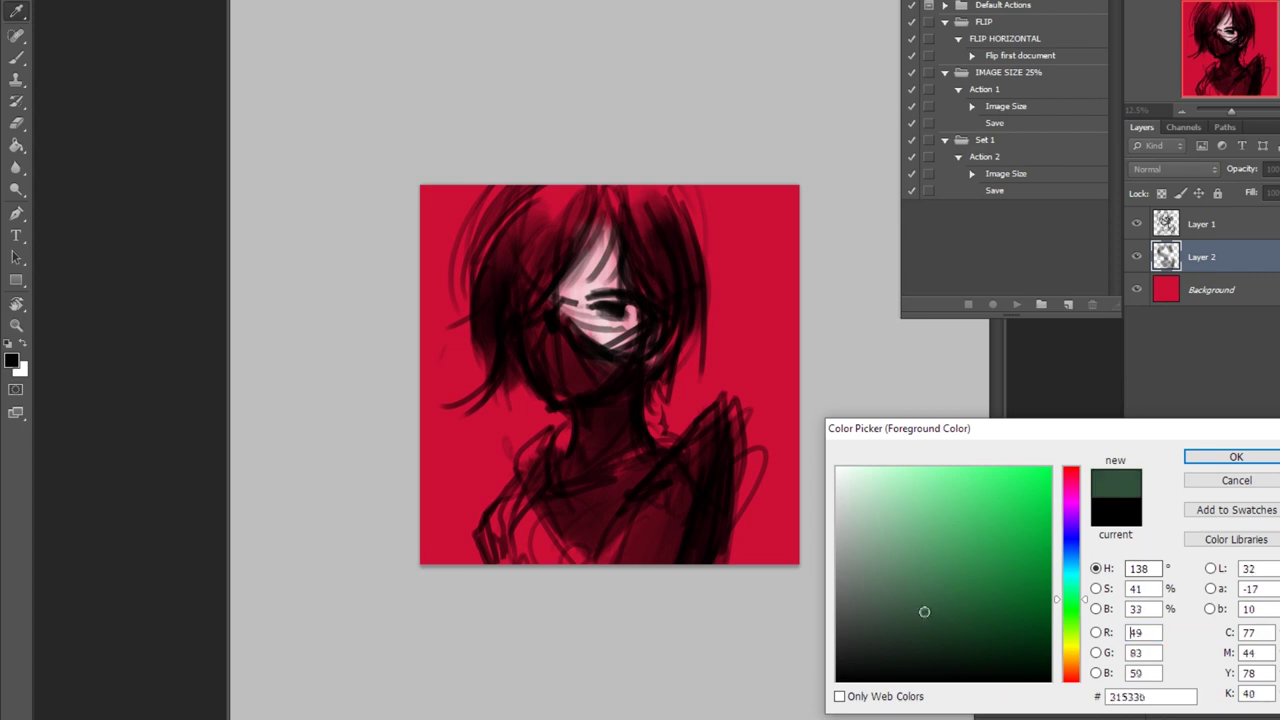
key(Return)
drag(565, 510, 520, 555)
drag(590, 505, 495, 555)
key(ctrl+plus)
- Add lighter green patches on the centre and right of the chest
click(11, 361)
click(967, 526)
click(1236, 456)
drag(520, 498, 488, 524)
drag(570, 520, 600, 575)
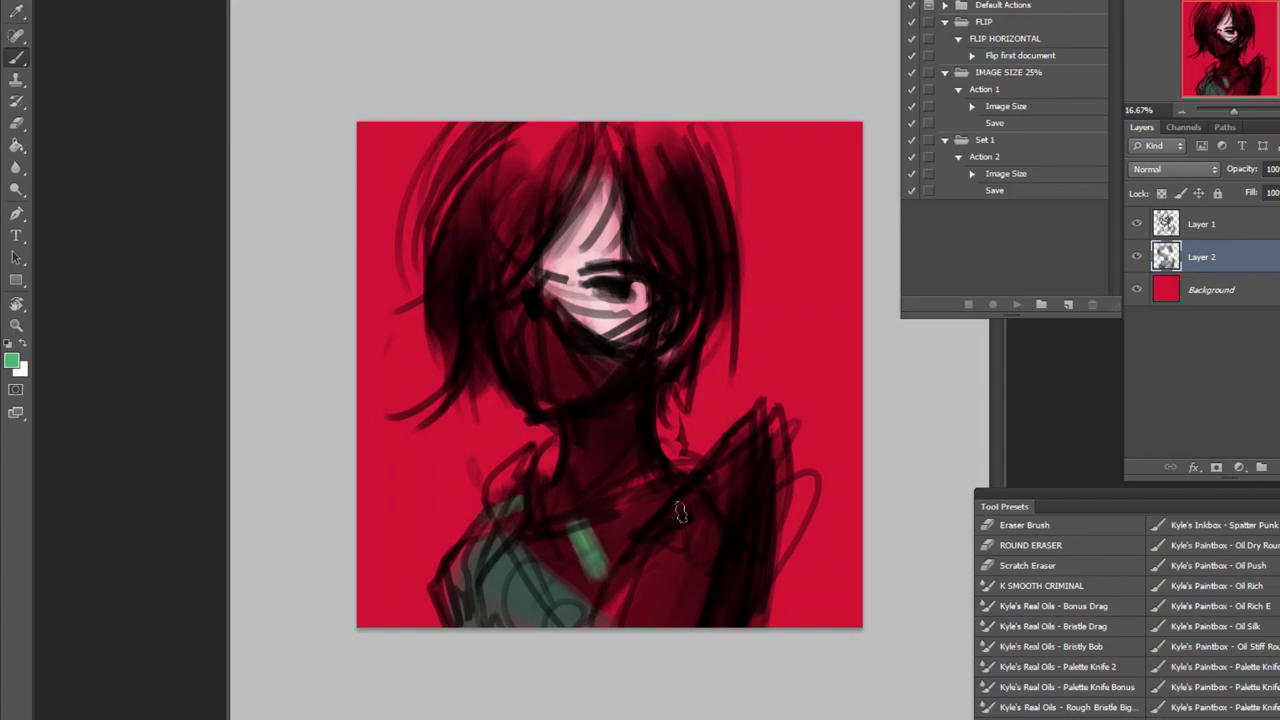
drag(588, 524, 602, 582)
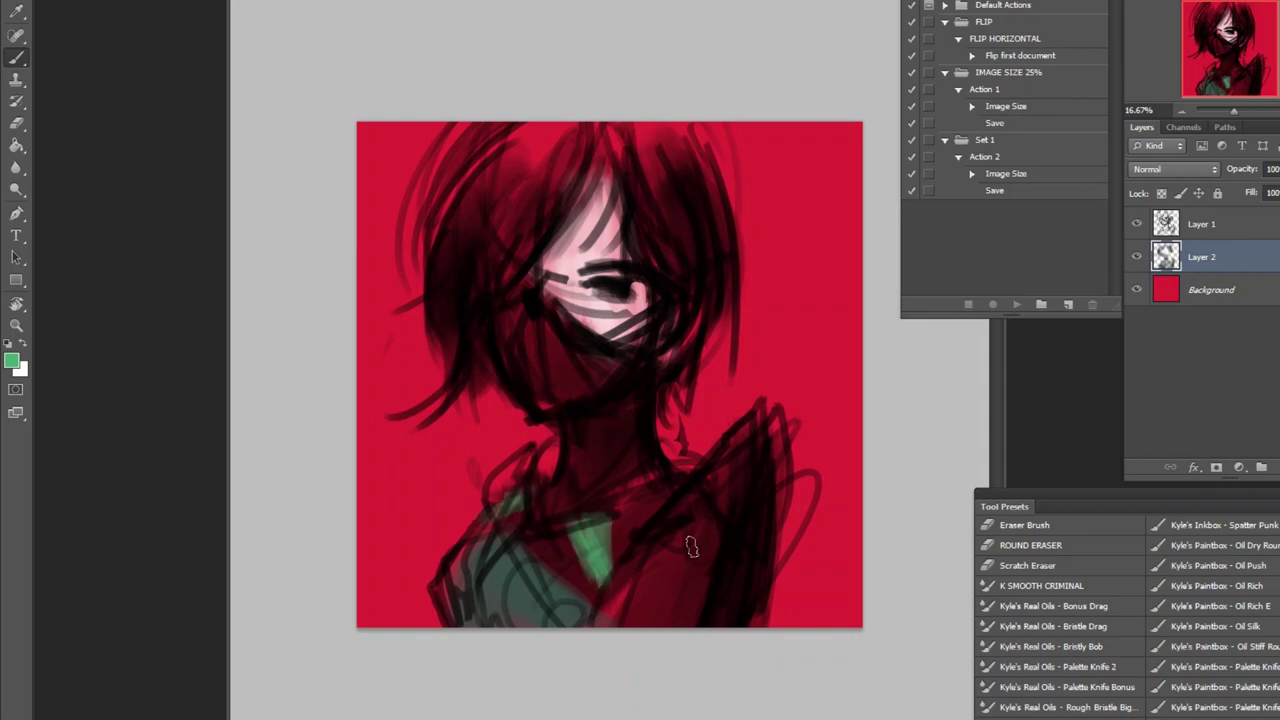
drag(690, 546, 735, 500)
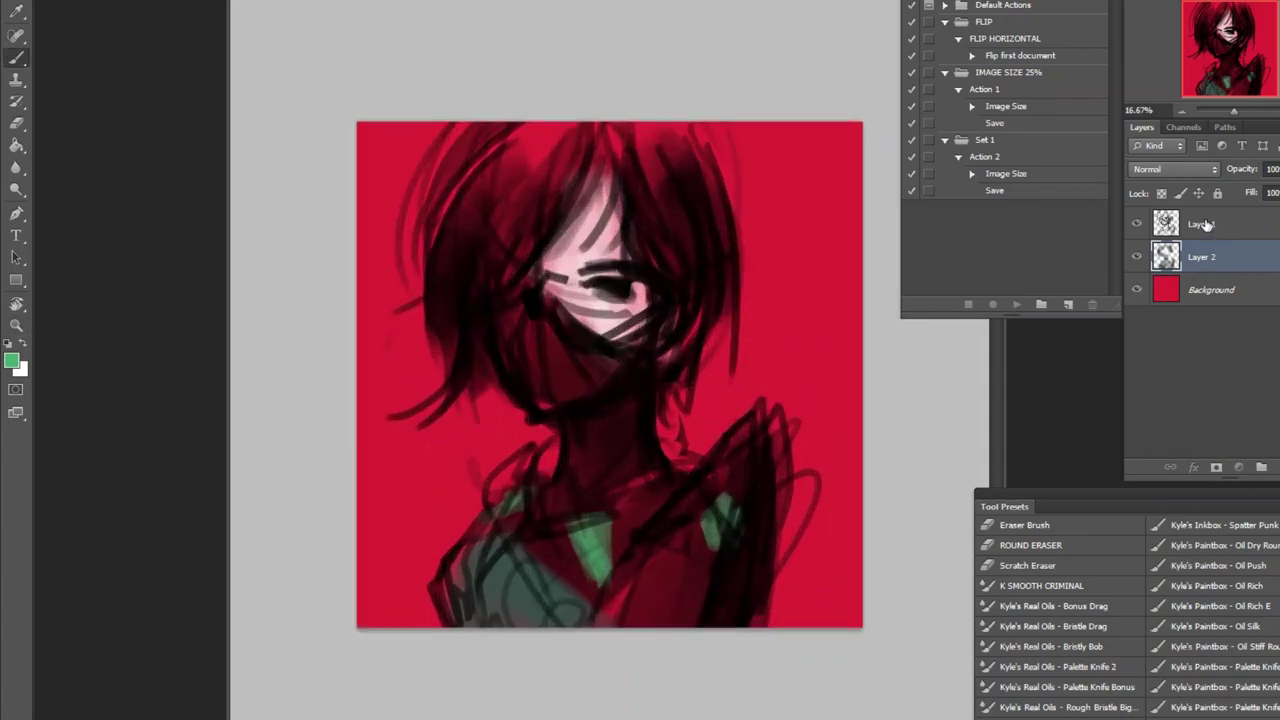
- Stamp a merged copy of the visible painting into a new top Layer 3
key(ctrl+shift+alt+n)
key(ctrl+shift+alt+e)
key(ctrl+plus)
alt+click(560, 55)
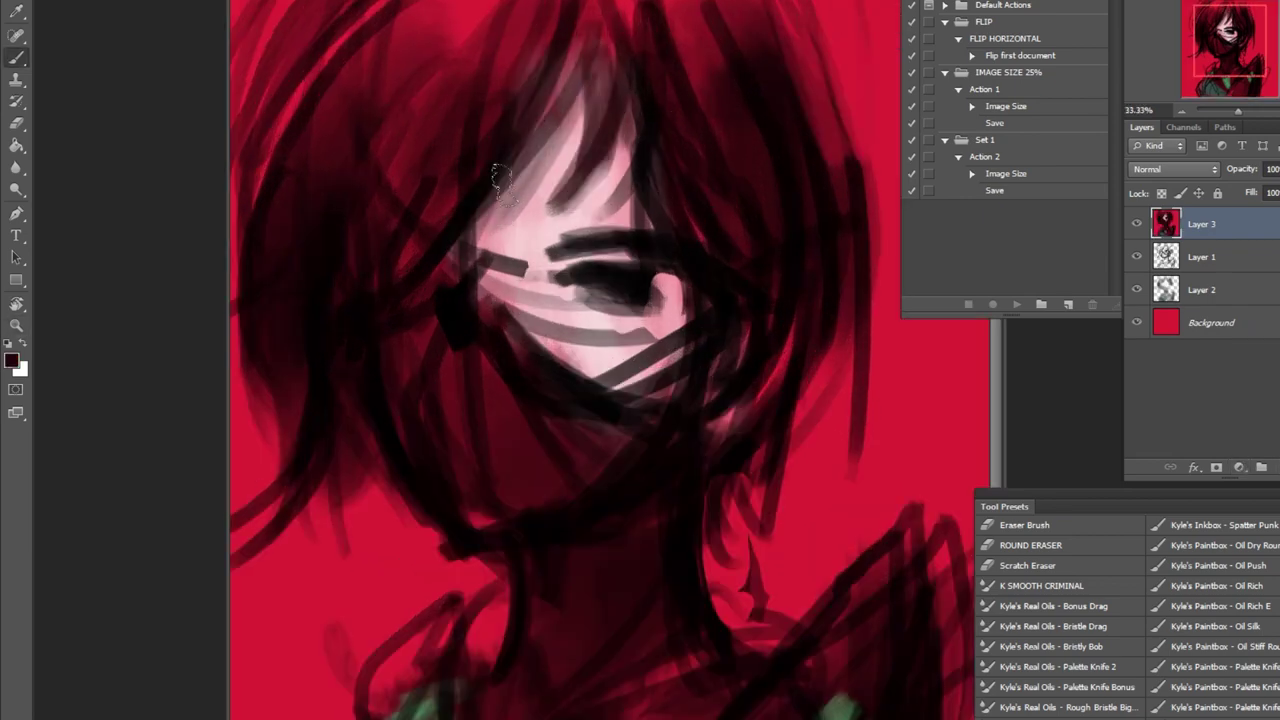
- Sample the pink skin tone and smooth the cheek with it
key(ctrl+minus)
alt+click(443, 245)
key(ctrl+plus)
key(ctrl+plus)
key(ctrl+plus)
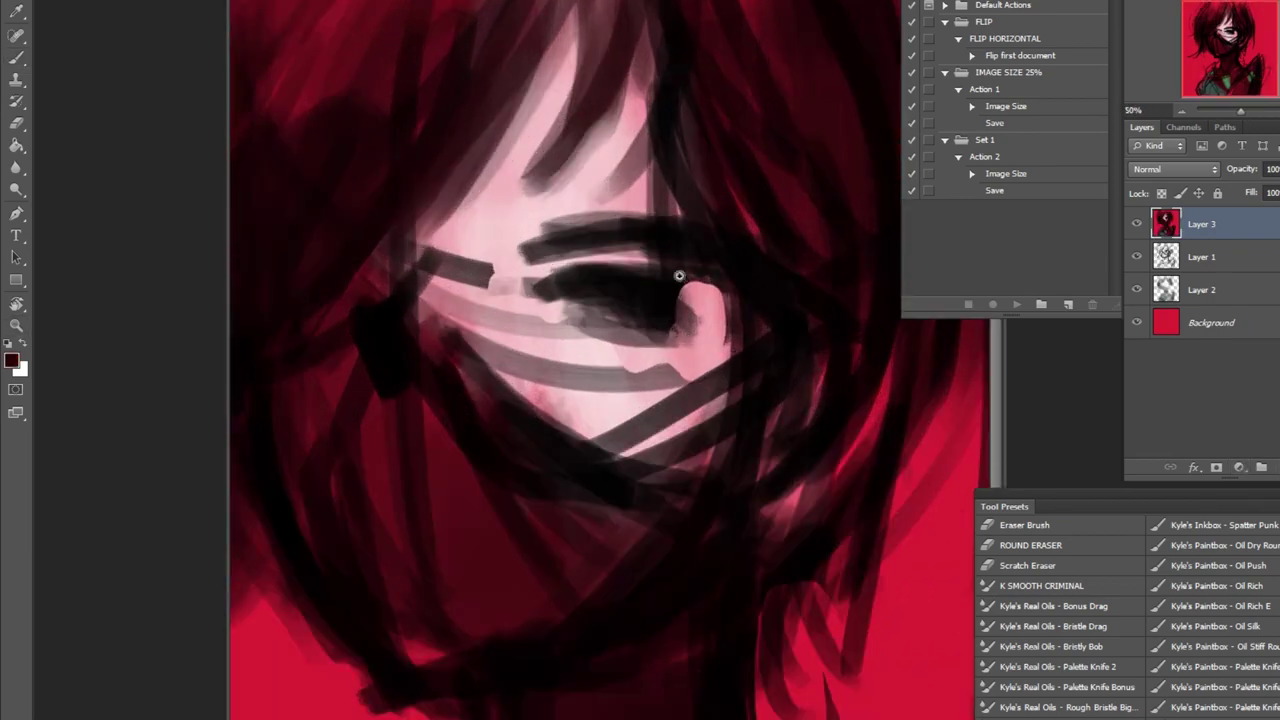
key(ctrl+Tab)
key(ctrl+Tab)
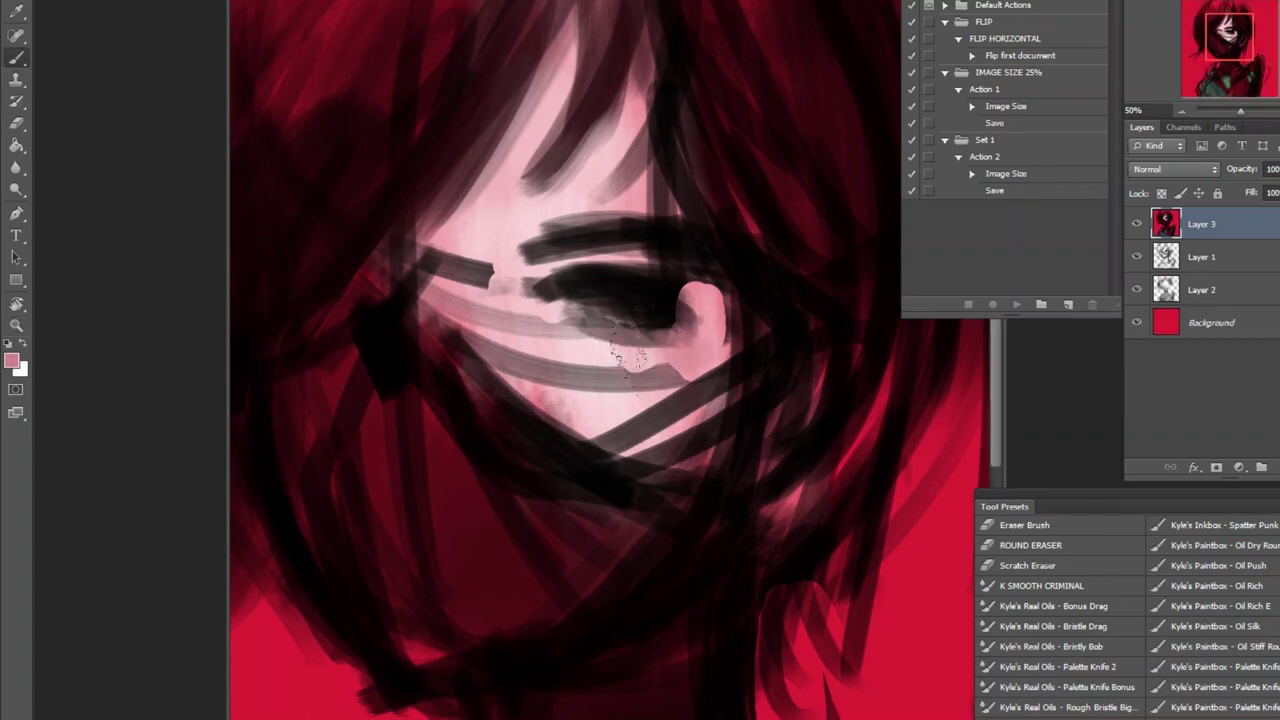
key(b)
mouse_move(531, 343)
mouse_down()
mouse_move(500, 337)
mouse_move(648, 395)
mouse_move(600, 440)
mouse_move(620, 300)
mouse_move(449, 280)
mouse_up()
- Paint grey-green on the lower-left shirt and dark strokes left of the face
key(ctrl+minus)
key(ctrl+minus)
key(ctrl+minus)
key(b)
alt+click(500, 575)
drag(470, 598, 489, 540)
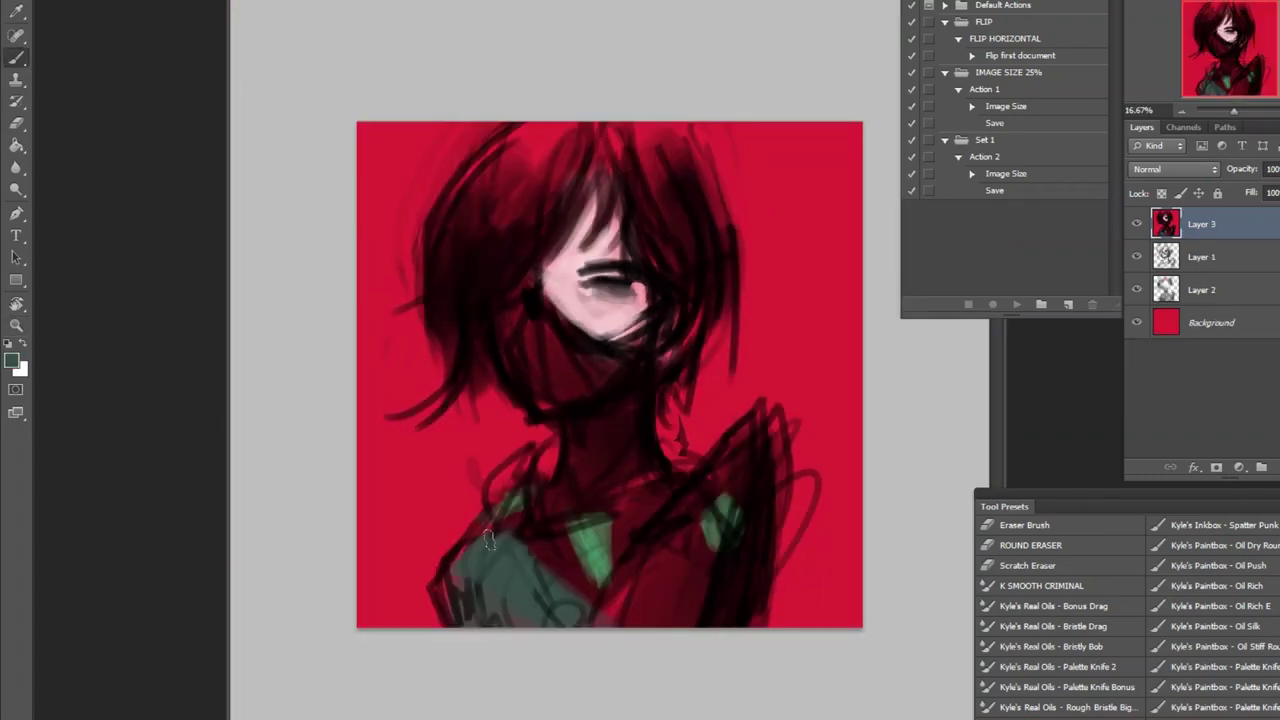
key(ctrl+plus)
key(ctrl+minus)
key(ctrl+minus)
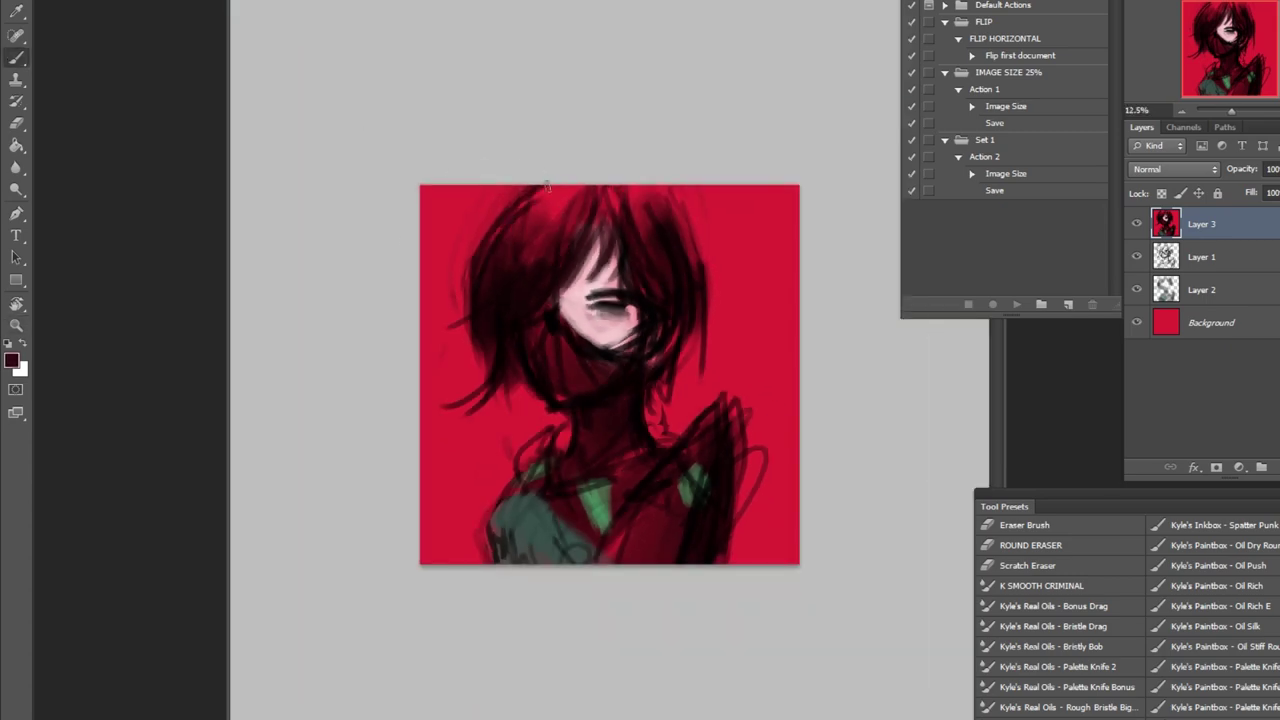
drag(460, 246, 512, 410)
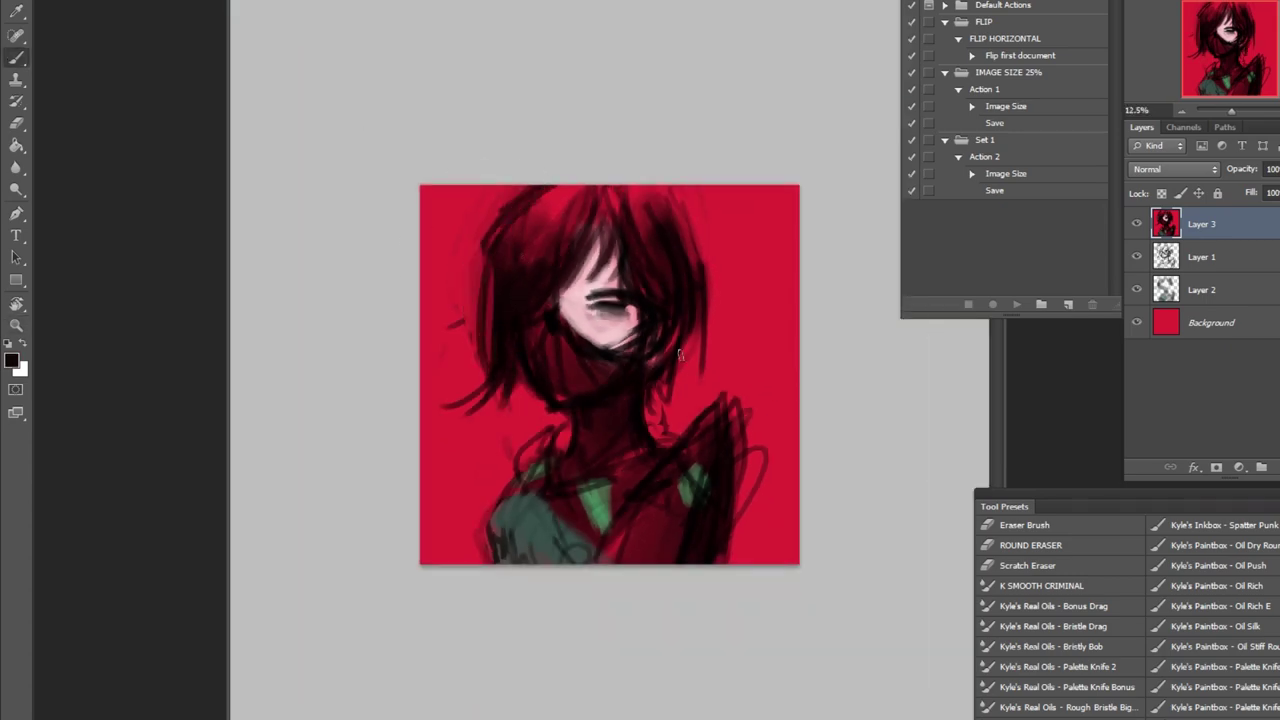
- Add pink on the face and dark strokes over the hair and lower-left edge
key(ctrl+plus)
key(ctrl+plus)
key(ctrl+plus)
mouse_move(596, 286)
mouse_down()
mouse_move(652, 300)
mouse_move(600, 240)
mouse_move(610, 215)
mouse_up()
alt+click(620, 120)
drag(630, 110, 660, 205)
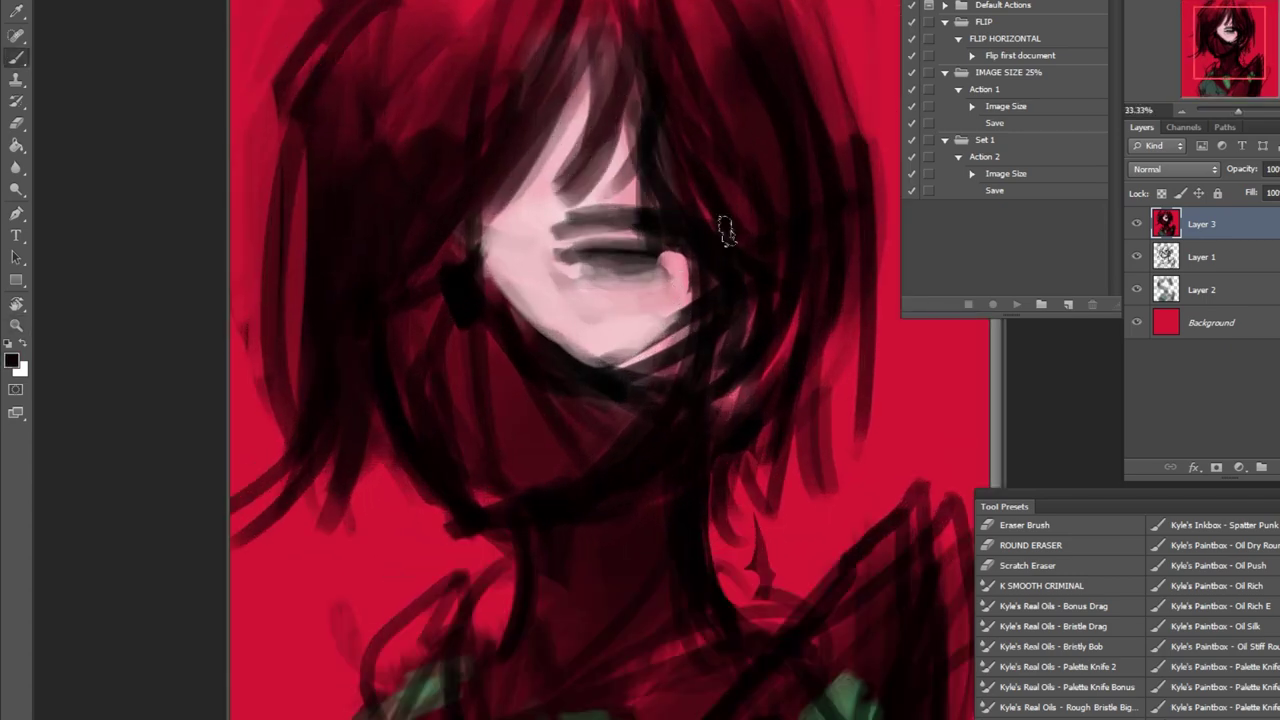
key(ctrl+minus)
key(ctrl+minus)
key(ctrl+minus)
key(ctrl+plus)
key(ctrl+plus)
drag(432, 535, 380, 400)
drag(365, 610, 410, 550)
- Paint a green stroke across the chest, a green line up the neck, and pink on the right cheek
alt+click(436, 585)
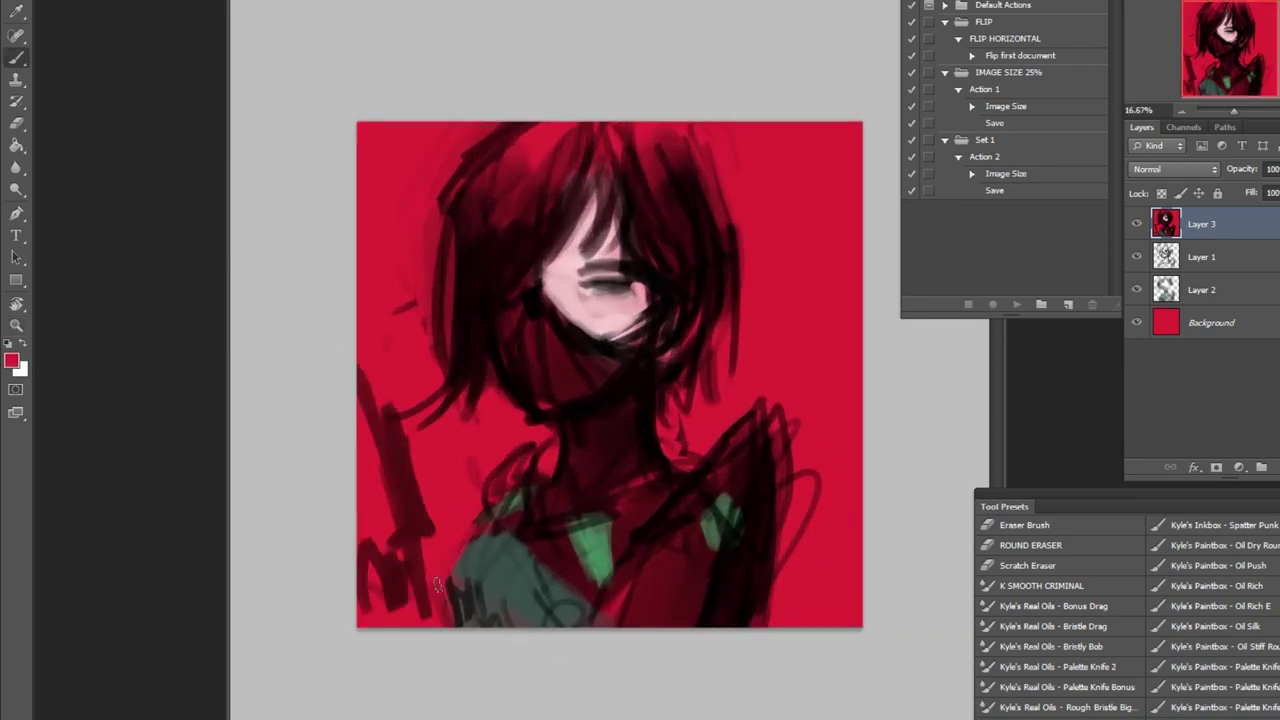
drag(516, 540, 660, 512)
alt+click(606, 533)
drag(578, 412, 570, 491)
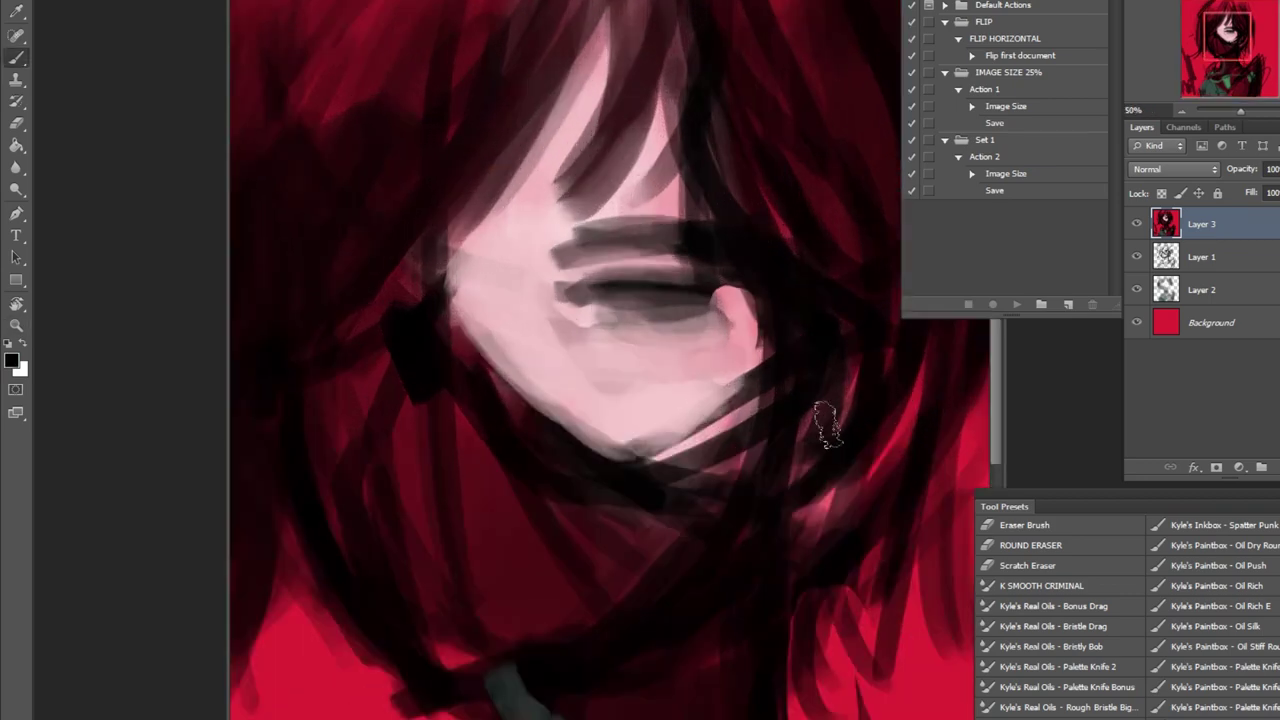
alt+click(600, 300)
drag(655, 305, 670, 335)
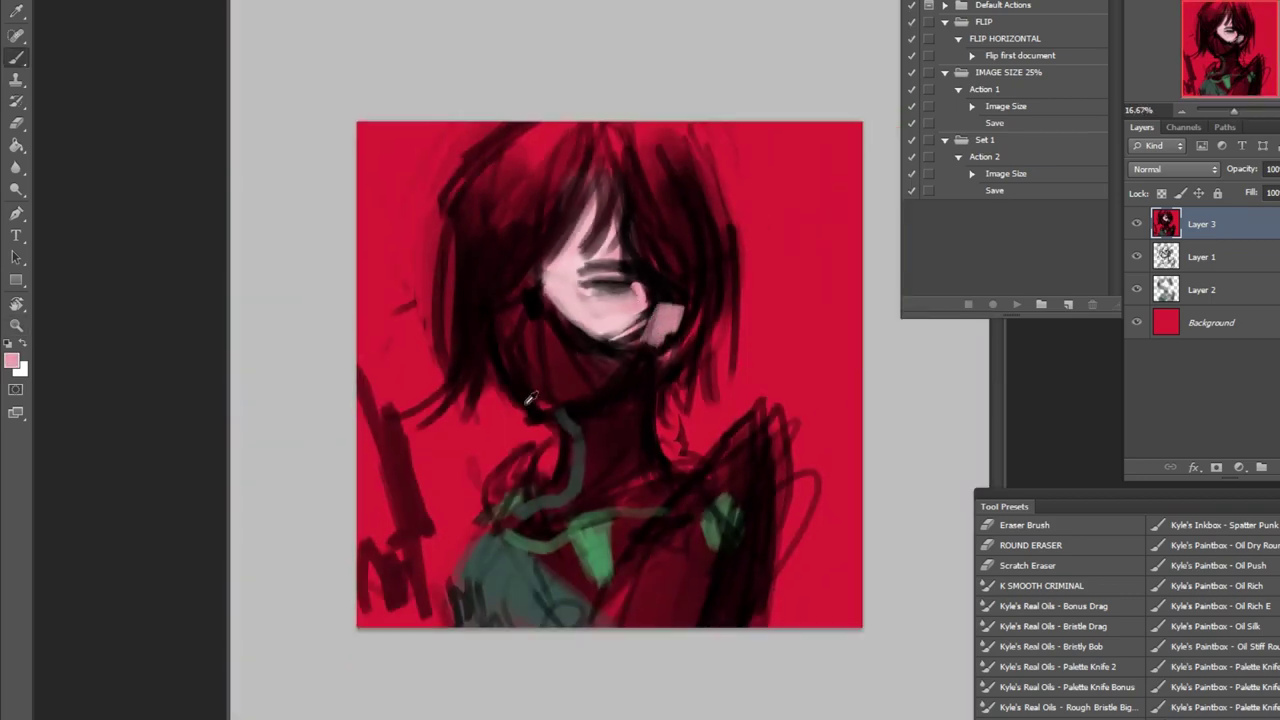
- Add small black marks under the eye and paint a green iris
key(ctrl+plus)
key(ctrl+plus)
key(ctrl+plus)
key(d)
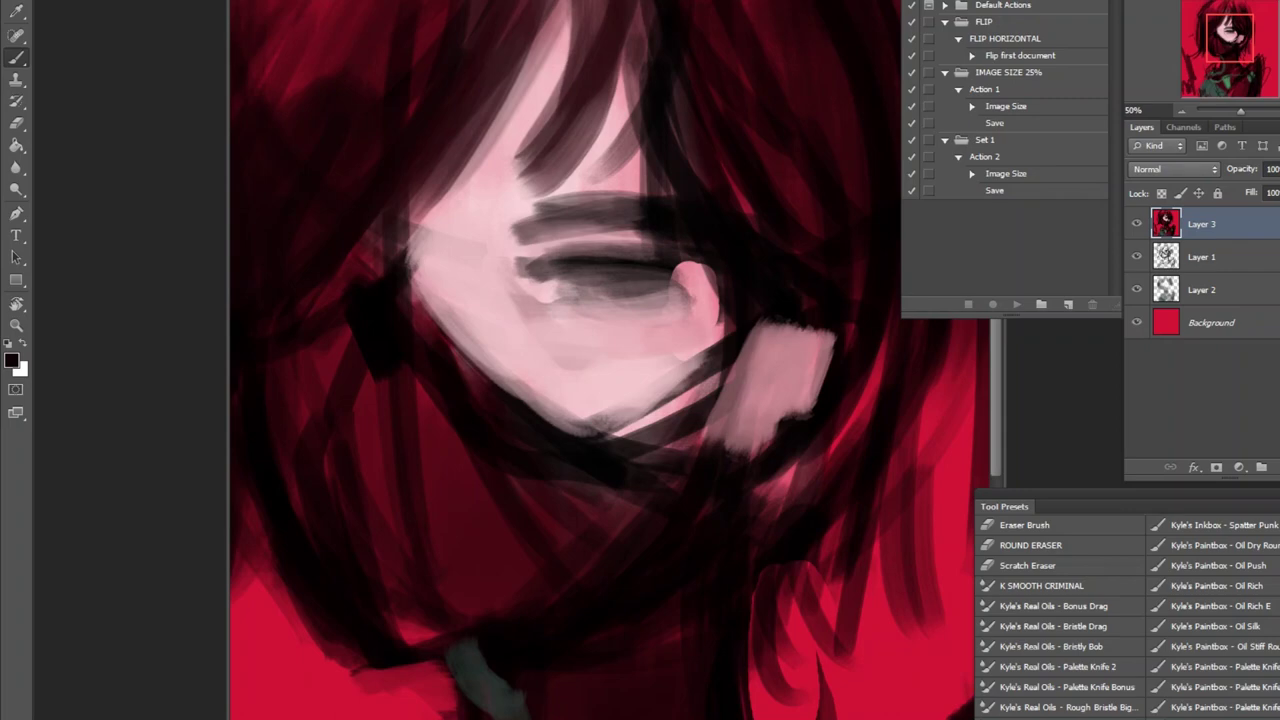
key(ctrl+minus)
key(ctrl+minus)
key(ctrl+minus)
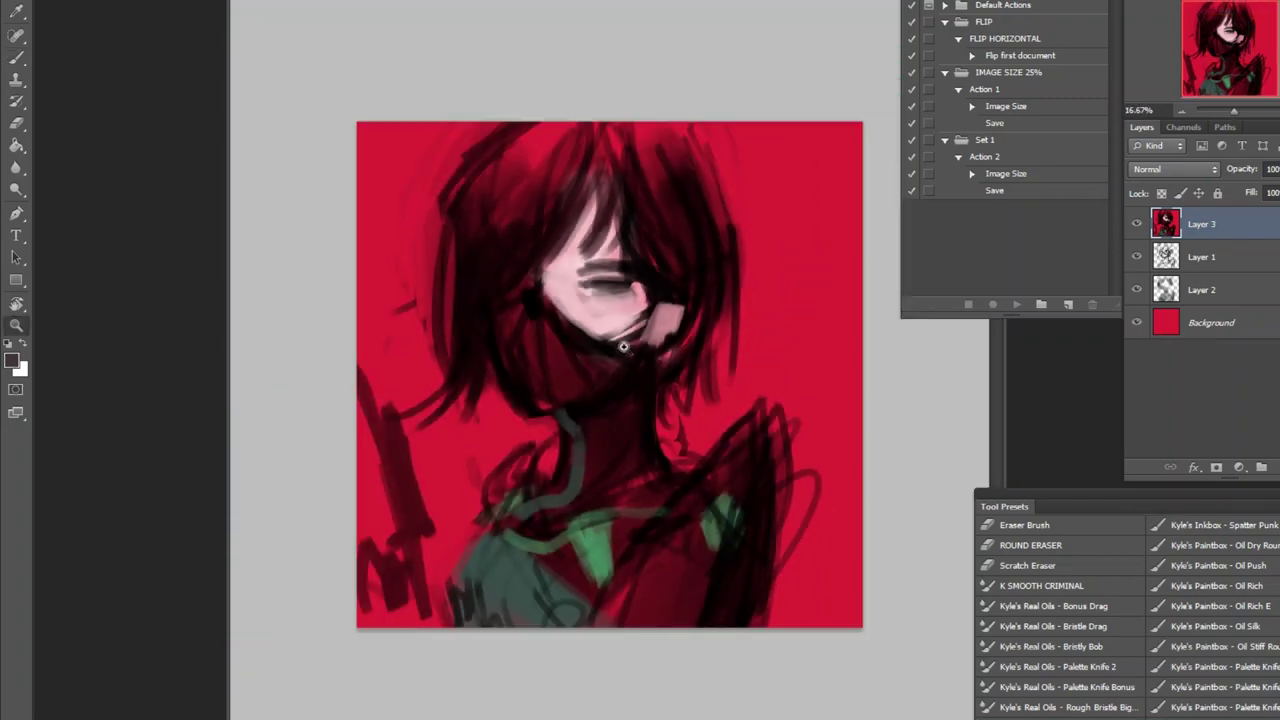
key(ctrl+plus)
key(ctrl+plus)
key(ctrl+plus)
drag(510, 320, 523, 294)
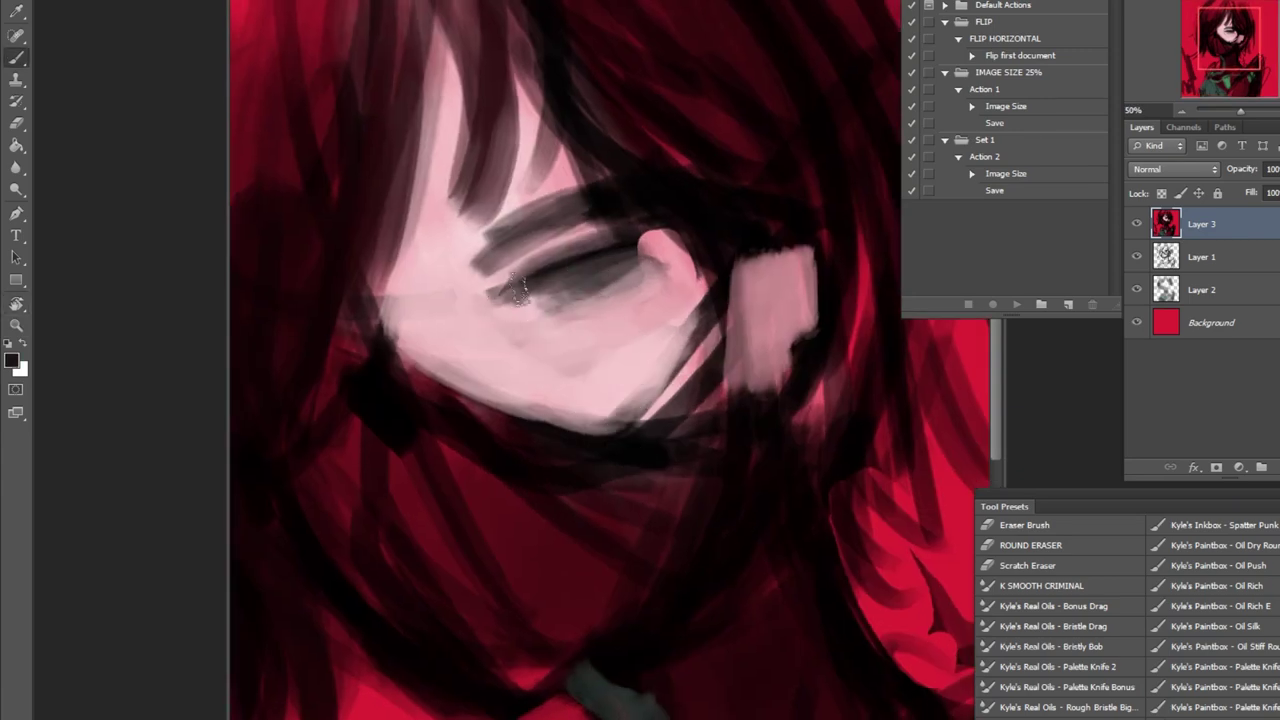
key(ctrl+minus)
key(ctrl+minus)
key(ctrl+minus)
alt+click(725, 440)
key(ctrl+plus)
key(ctrl+plus)
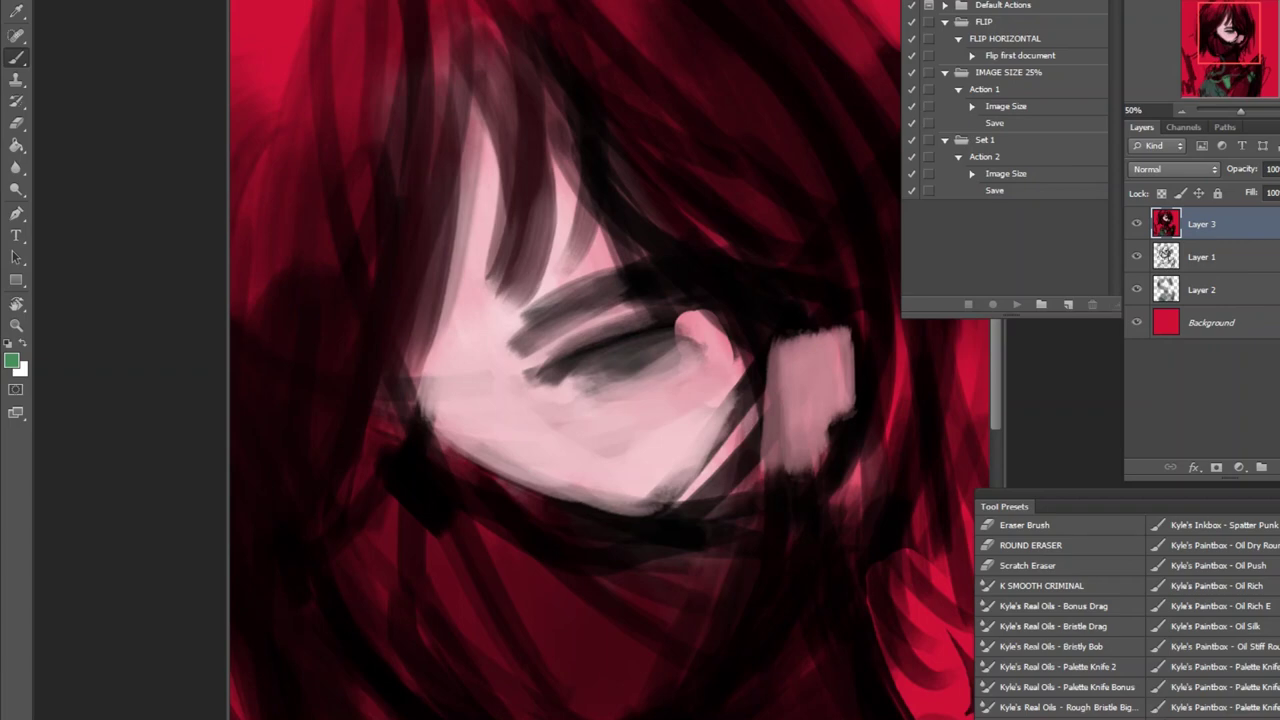
drag(612, 362, 630, 372)
- Repaint the eyelid with pink skin tone and redraw its dark line
key(ctrl+minus)
key(ctrl+minus)
key(alt+w)
key(Escape)
scroll(460, 310, up, 3)
scroll(460, 310, down, 3)
scroll(457, 309, up, 3)
scroll(472, 507, down, 2)
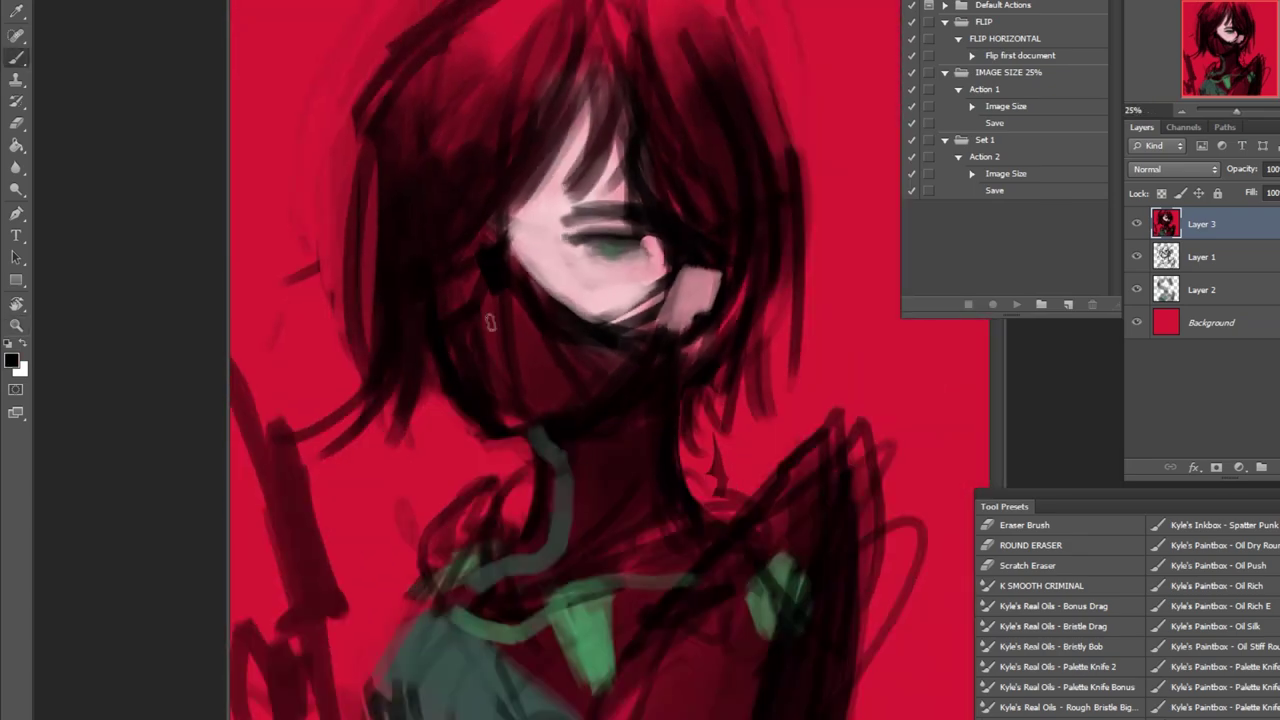
scroll(728, 343, up, 3)
alt+click(750, 340)
drag(735, 240, 530, 262)
mouse_move(740, 262)
mouse_down()
mouse_move(520, 285)
mouse_move(623, 286)
mouse_up()
alt+click(735, 282)
- Sample a mauve tone and darken the mask with a stroke
scroll(640, 300, down, 2)
scroll(675, 547, down, 1)
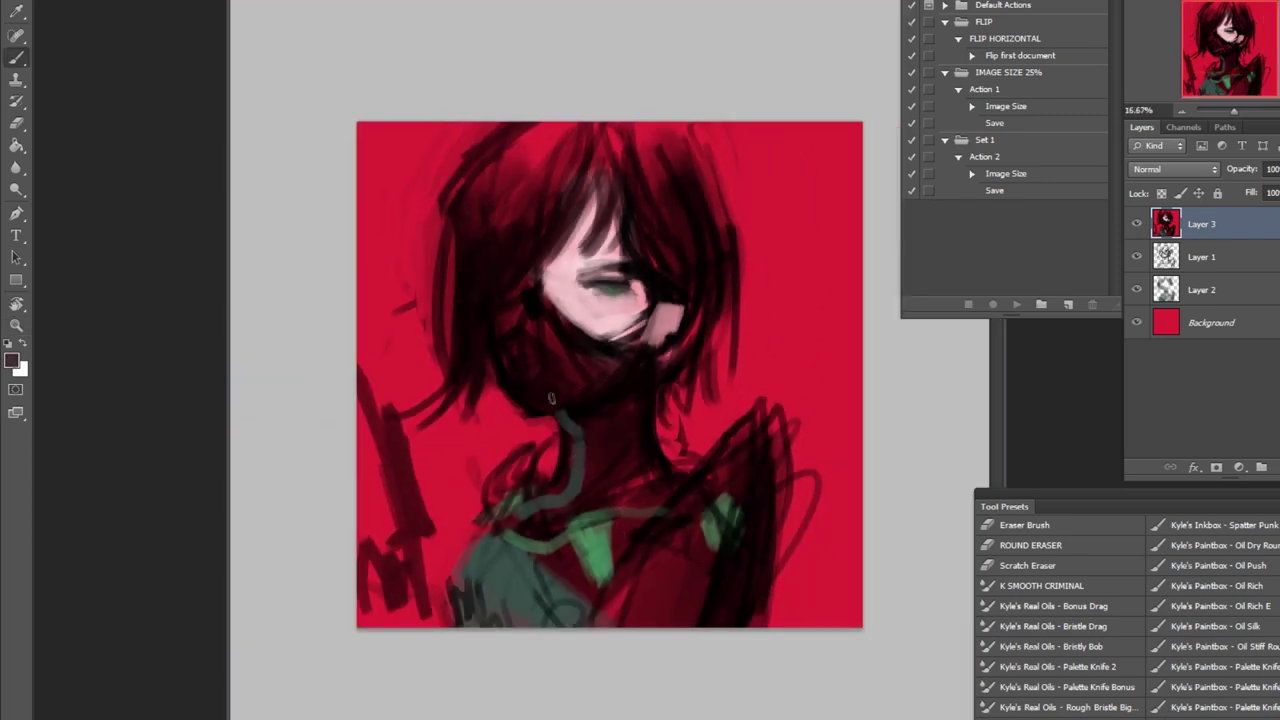
scroll(630, 340, up, 2)
scroll(744, 272, down, 1)
scroll(744, 272, up, 1)
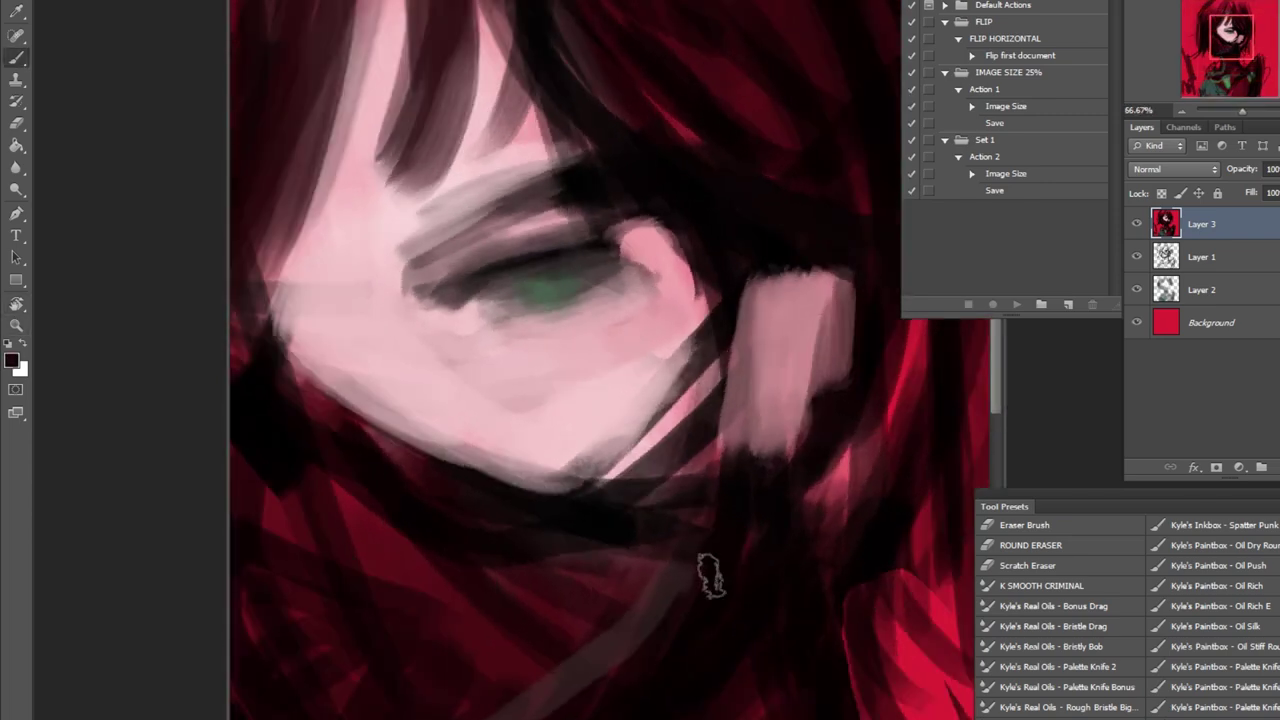
scroll(770, 337, down, 1)
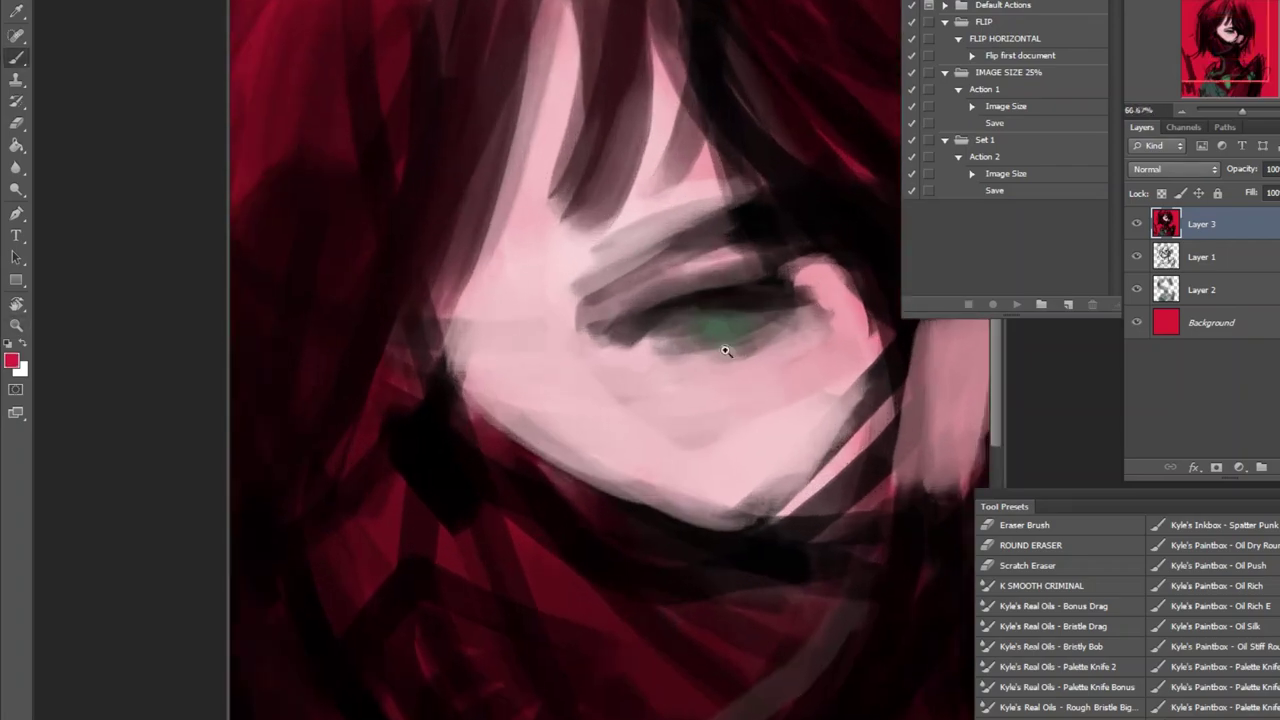
scroll(795, 445, down, 4)
key(b)
scroll(795, 445, up, 4)
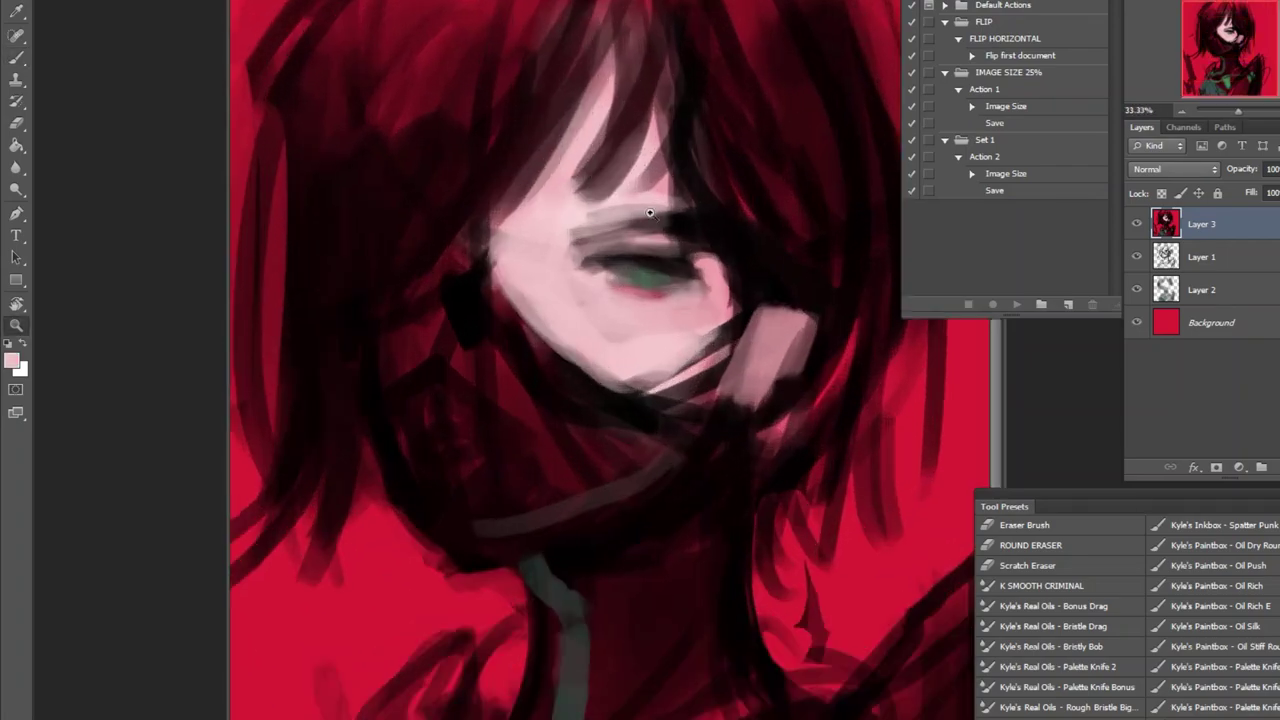
scroll(700, 320, up, 2)
alt+click(791, 323)
scroll(638, 316, down, 5)
scroll(638, 316, up, 3)
drag(610, 330, 672, 350)
- Darken the neck and shoulder with black
scroll(740, 238, down, 1)
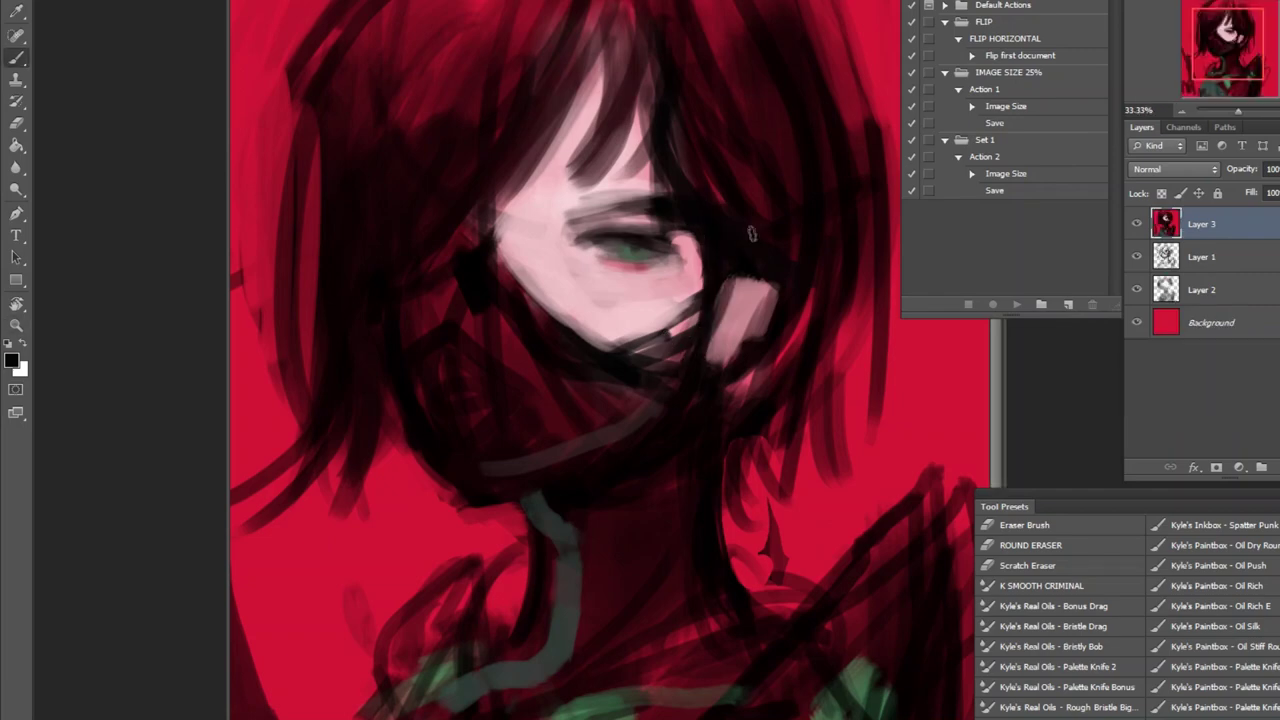
scroll(462, 287, down, 1)
alt+click(654, 418)
alt+click(576, 443)
mouse_move(500, 410)
mouse_down()
mouse_move(520, 490)
mouse_move(545, 478)
mouse_up()
- Build up dark red strokes along the left edge
alt+click(478, 457)
mouse_move(372, 350)
mouse_down()
mouse_move(387, 536)
mouse_move(376, 462)
mouse_up()
alt+click(392, 580)
drag(370, 560, 395, 600)
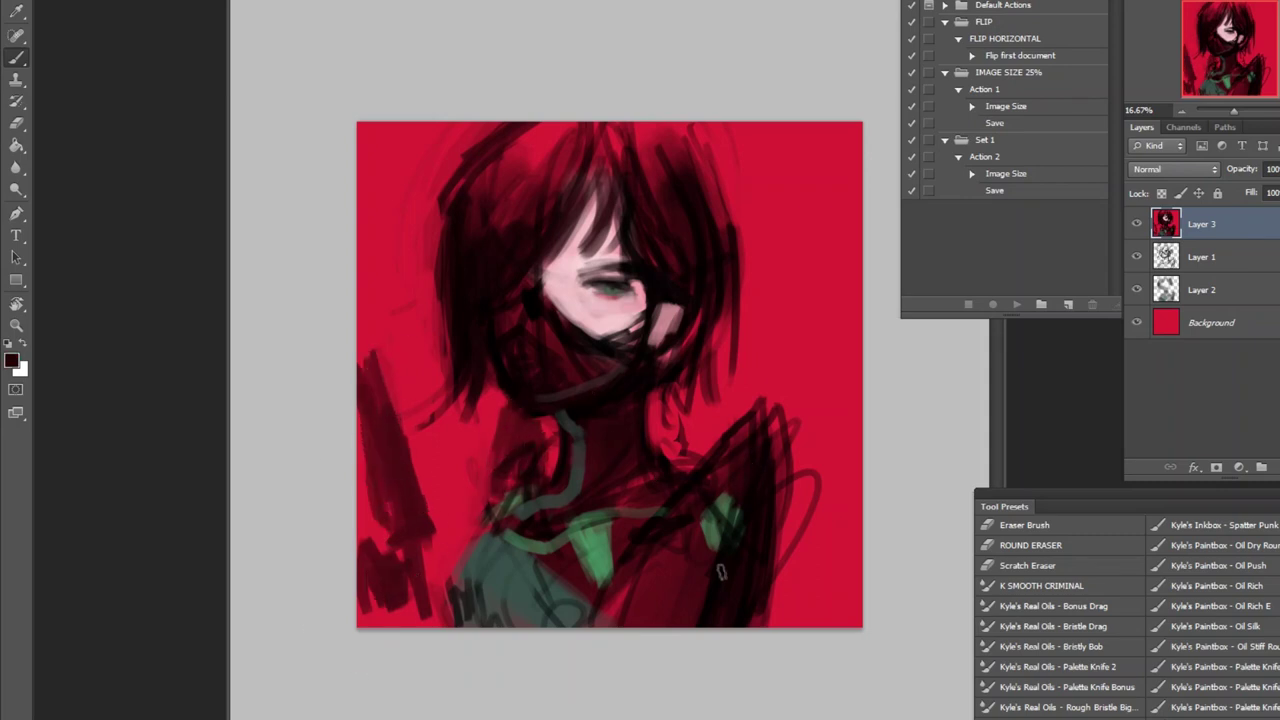
- Nudge the painting slightly right and add dark red strokes at the bottom-left
alt+click(716, 543)
drag(372, 545, 405, 620)
drag(385, 570, 393, 495)
drag(750, 495, 765, 508)
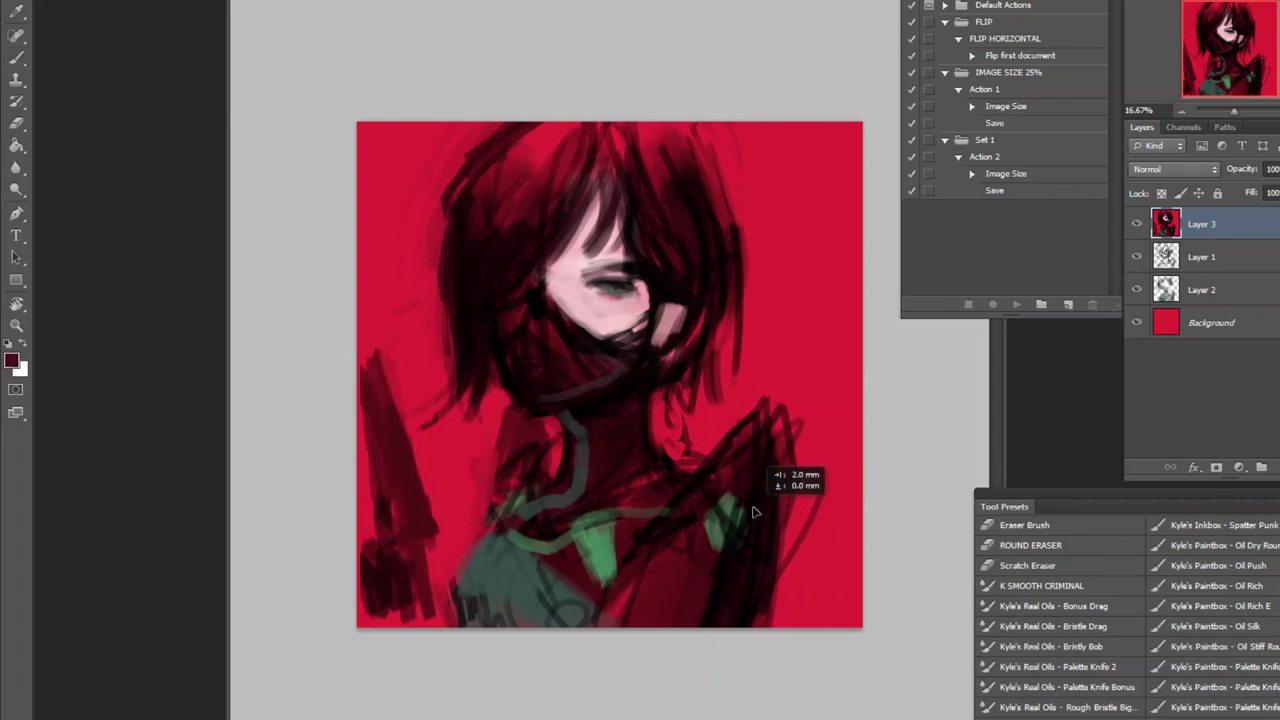
key(b)
drag(360, 583, 430, 630)
drag(470, 540, 470, 625)
- Refine the face, cheek and jaw with pink and dark strokes
alt+click(440, 500)
scroll(590, 300, up, 3)
alt+click(600, 300)
drag(640, 320, 720, 360)
alt+click(650, 420)
drag(590, 360, 710, 440)
drag(500, 330, 450, 260)
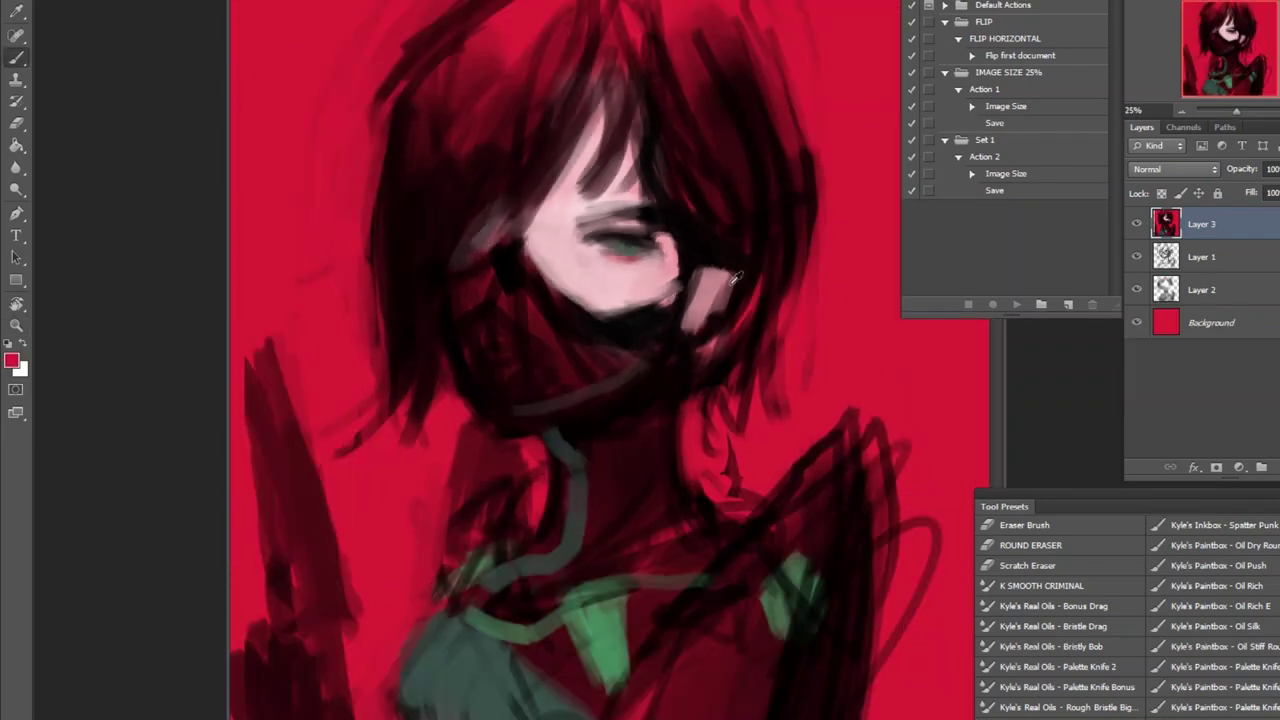
mouse_move(712, 285)
mouse_down()
mouse_move(720, 345)
mouse_move(695, 450)
mouse_up()
drag(720, 370, 725, 450)
- Darken the neck and lower-face mask, then dab two green dots on the mask
alt+click(540, 480)
drag(540, 460, 558, 472)
alt+click(558, 472)
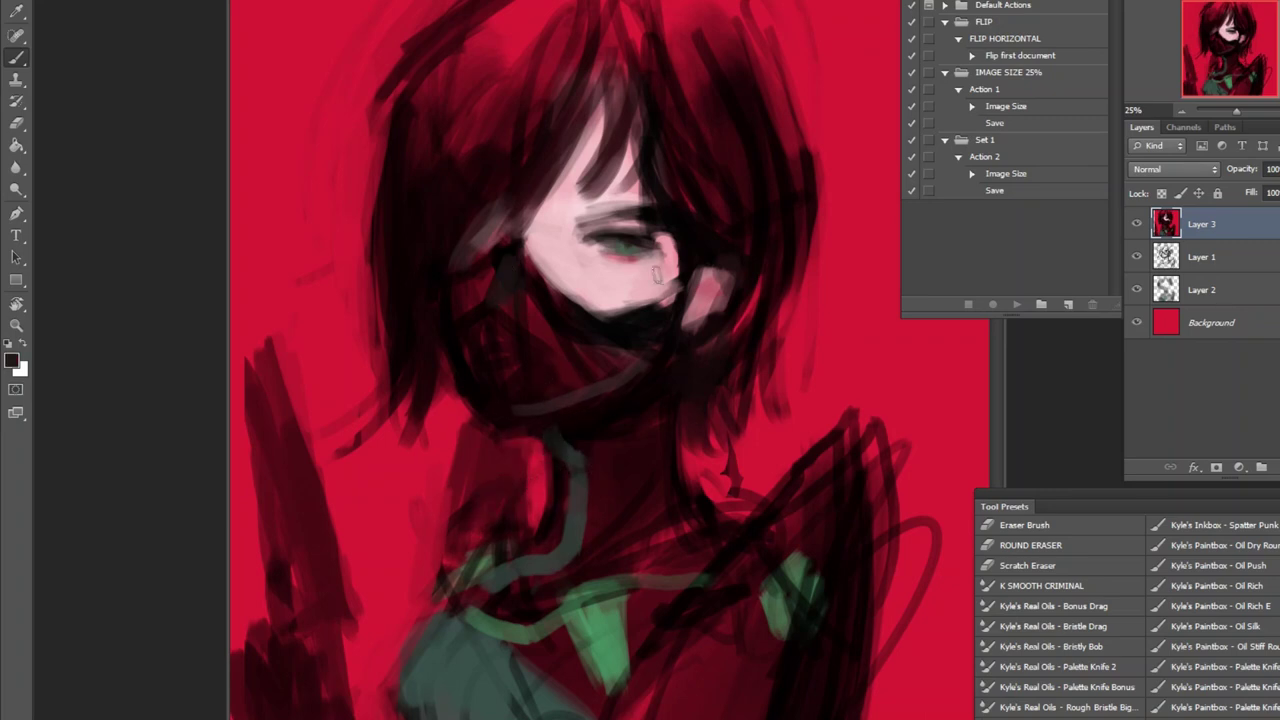
mouse_move(545, 330)
mouse_down()
mouse_move(551, 314)
mouse_move(480, 357)
mouse_up()
alt+click(557, 530)
click(560, 358)
click(457, 340)
- Brighten the green accent on the chest
alt+click(551, 232)
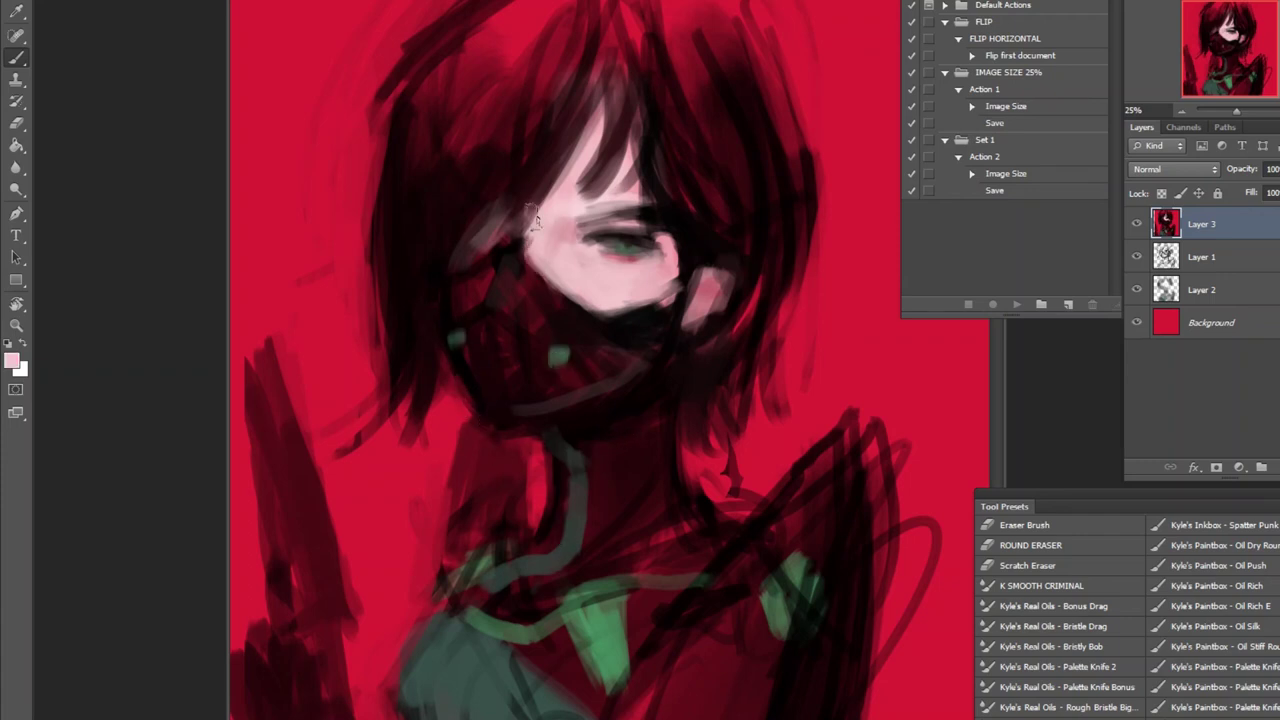
key(ctrl+minus)
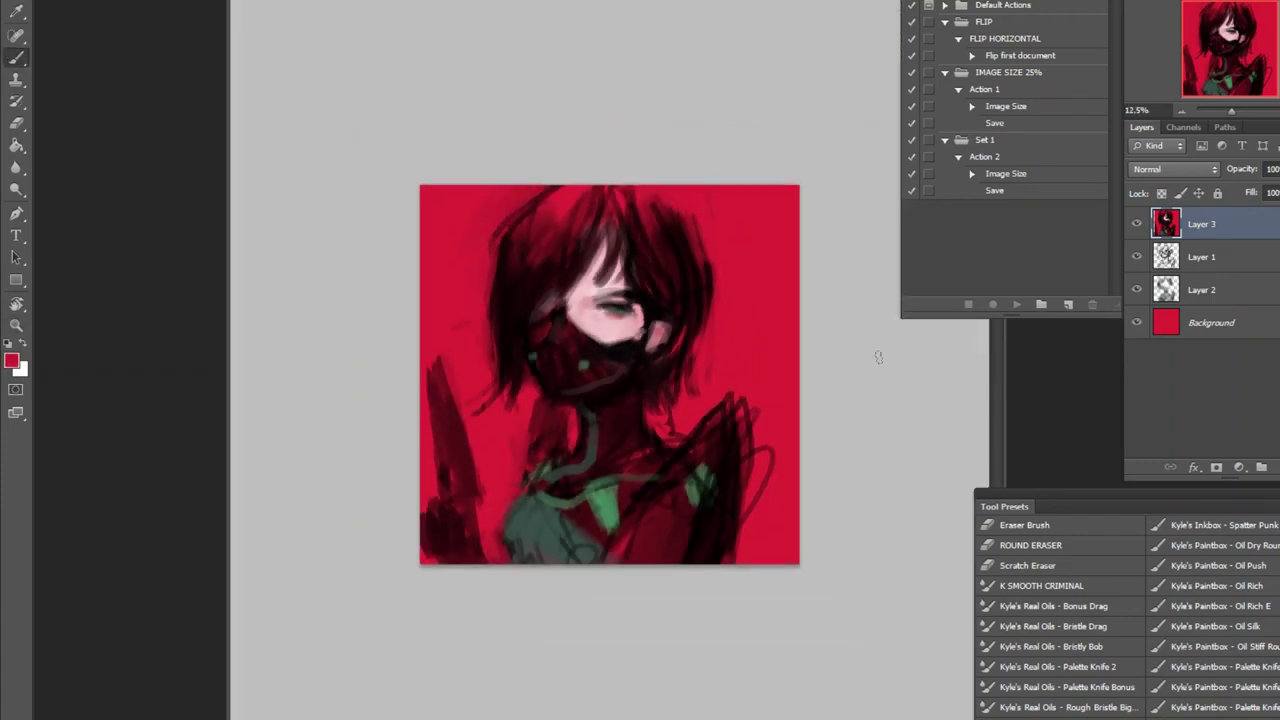
key(ctrl+plus)
alt+click(593, 556)
mouse_move(598, 570)
mouse_down()
mouse_move(608, 580)
mouse_move(565, 560)
mouse_up()
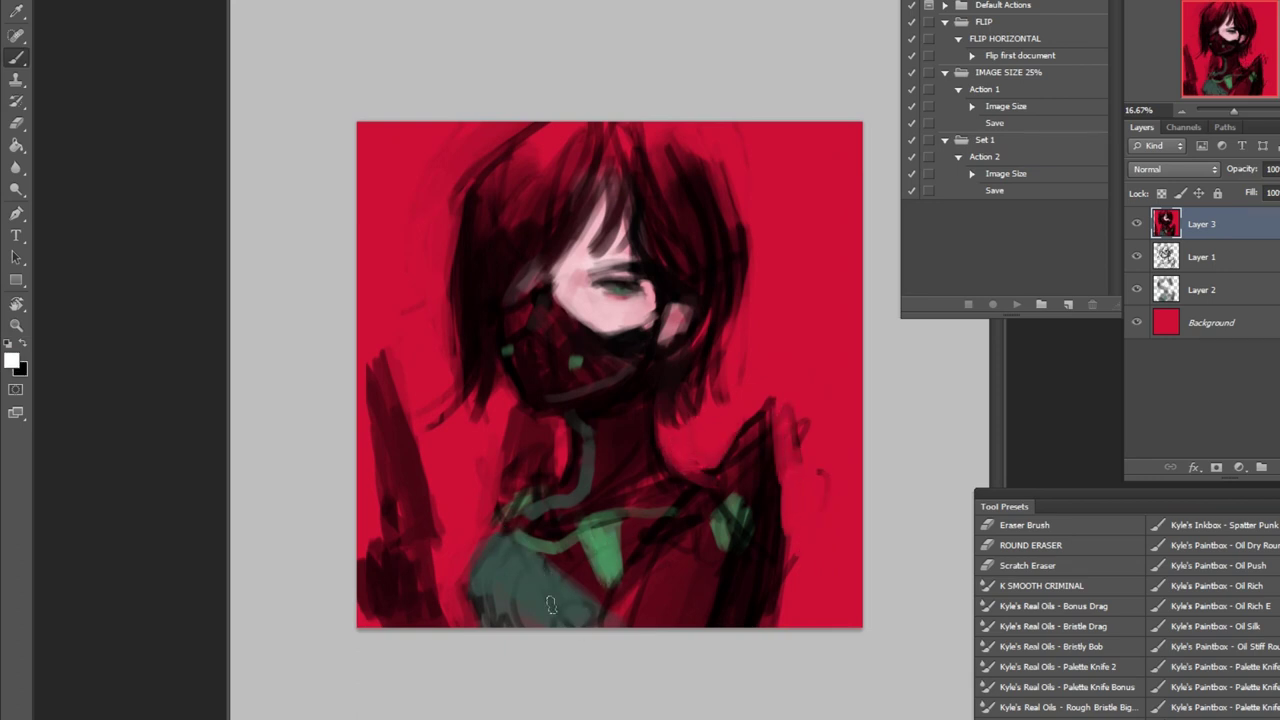
alt+click(570, 540)
- Switch to a bristle-drag oil brush and flip the canvas horizontally
scroll(1053, 613, down, 1)
click(1053, 613)
click(1005, 38)
click(1016, 304)
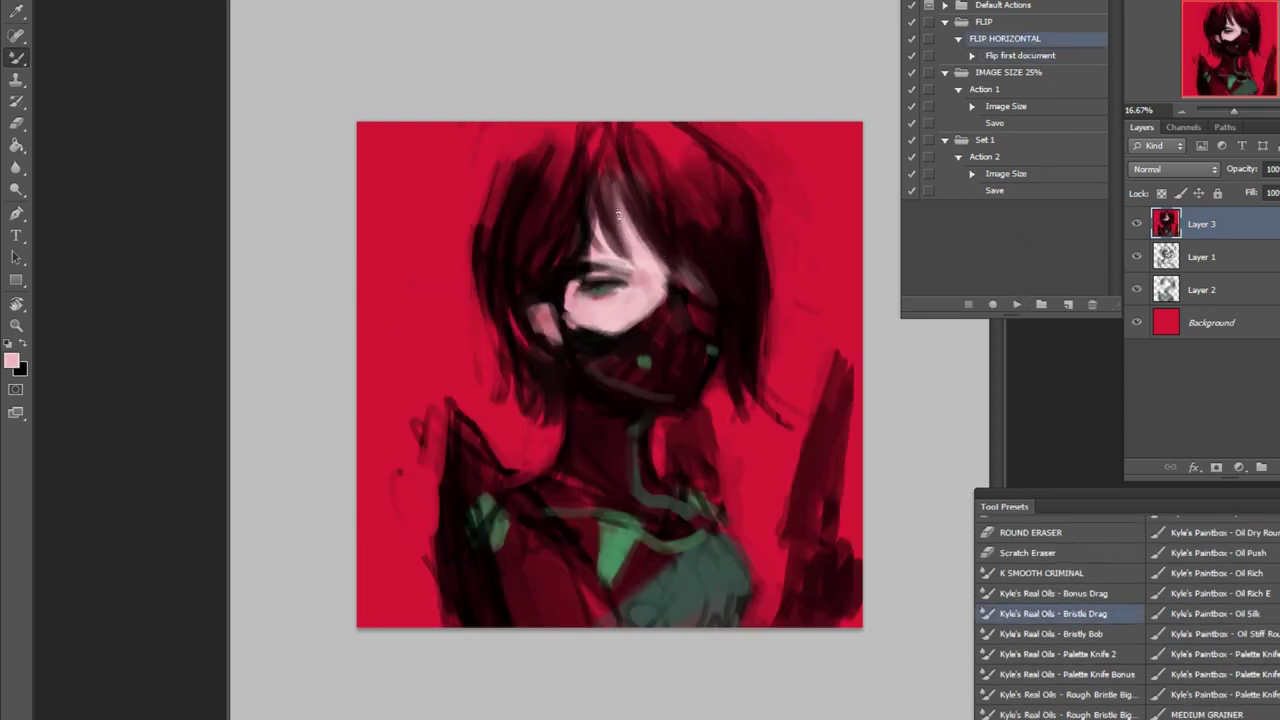
- Paint dark strands along the right hair edge and red over the left hair edge
alt+click(740, 300)
drag(735, 390, 765, 448)
alt+click(757, 423)
mouse_move(470, 205)
mouse_down()
mouse_move(480, 305)
mouse_move(495, 305)
mouse_up()
scroll(600, 300, up, 3)
scroll(600, 300, down, 2)
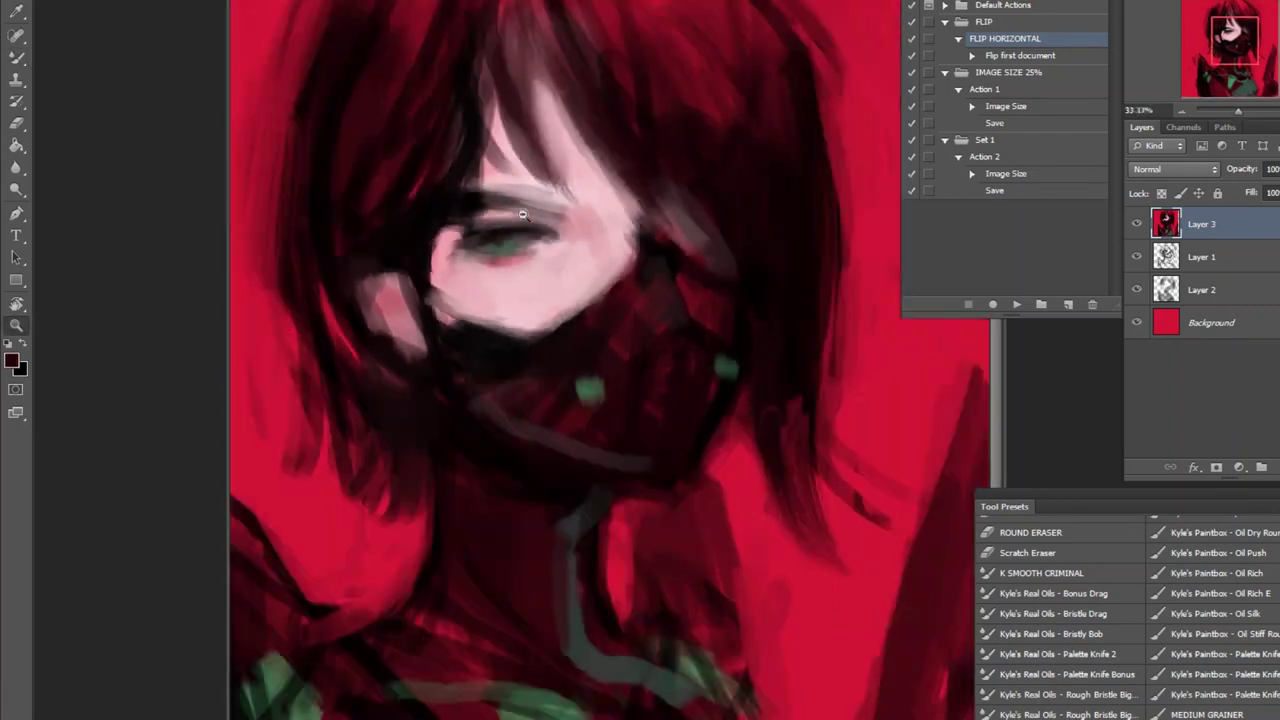
- With a palette knife brush, paint dark strokes over the forehead hair and left hair edge
alt+click(600, 188)
click(1058, 634)
click(1067, 674)
drag(575, 135, 560, 230)
alt+click(529, 229)
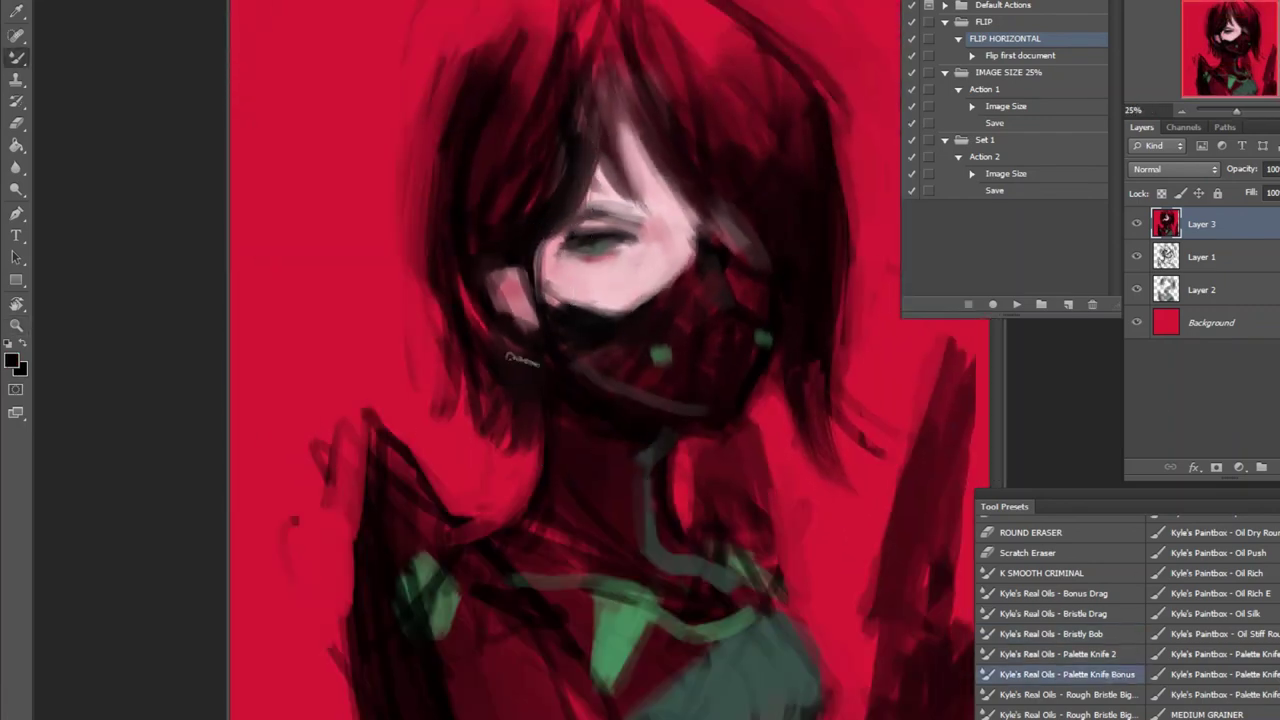
drag(465, 270, 490, 330)
key(z)
alt+click(788, 470)
key(b)
alt+click(540, 188)
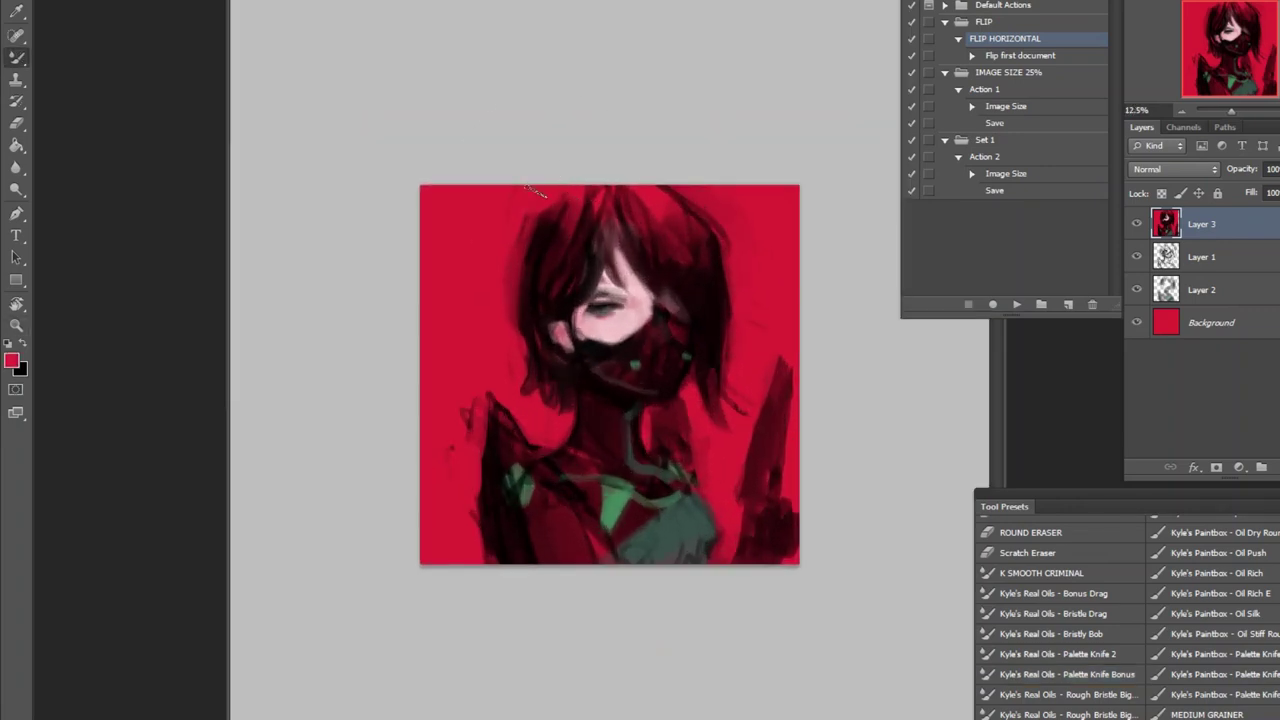
- Mirror the painting horizontally and enlarge it slightly with Free Transform
key(F2)
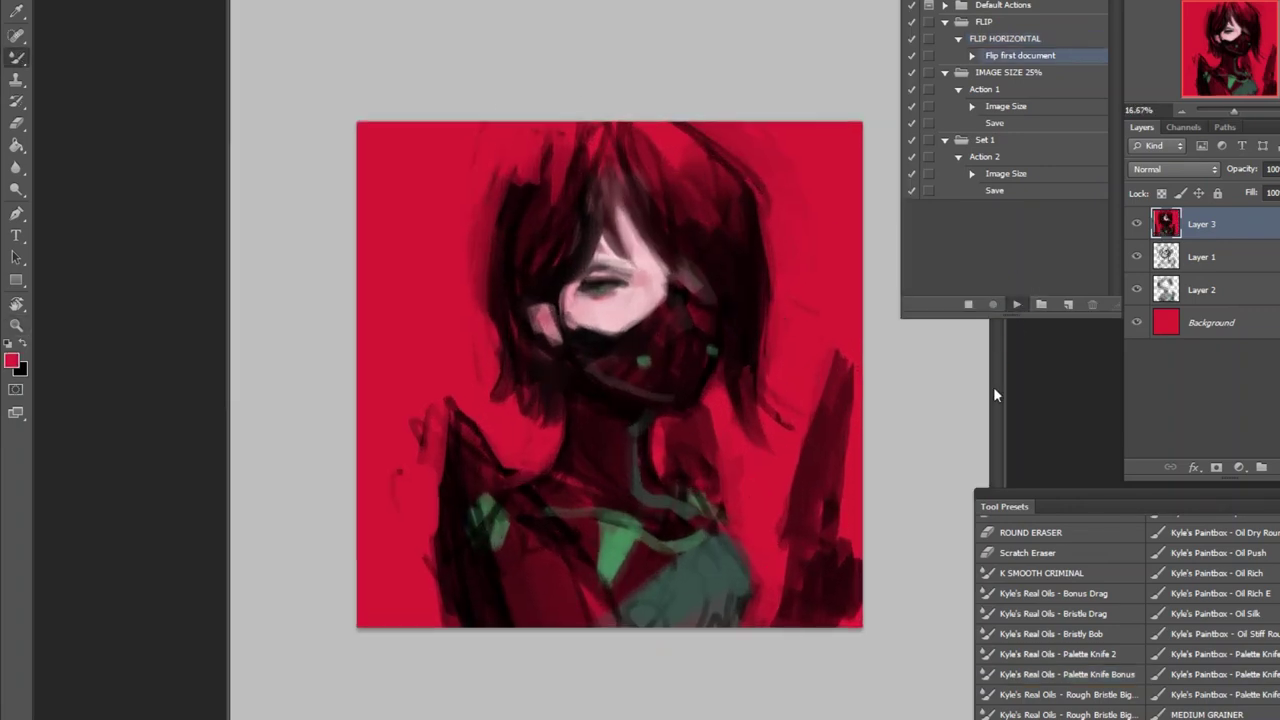
key(ctrl+t)
drag(420, 185, 338, 96)
drag(790, 490, 798, 495)
key(Return)
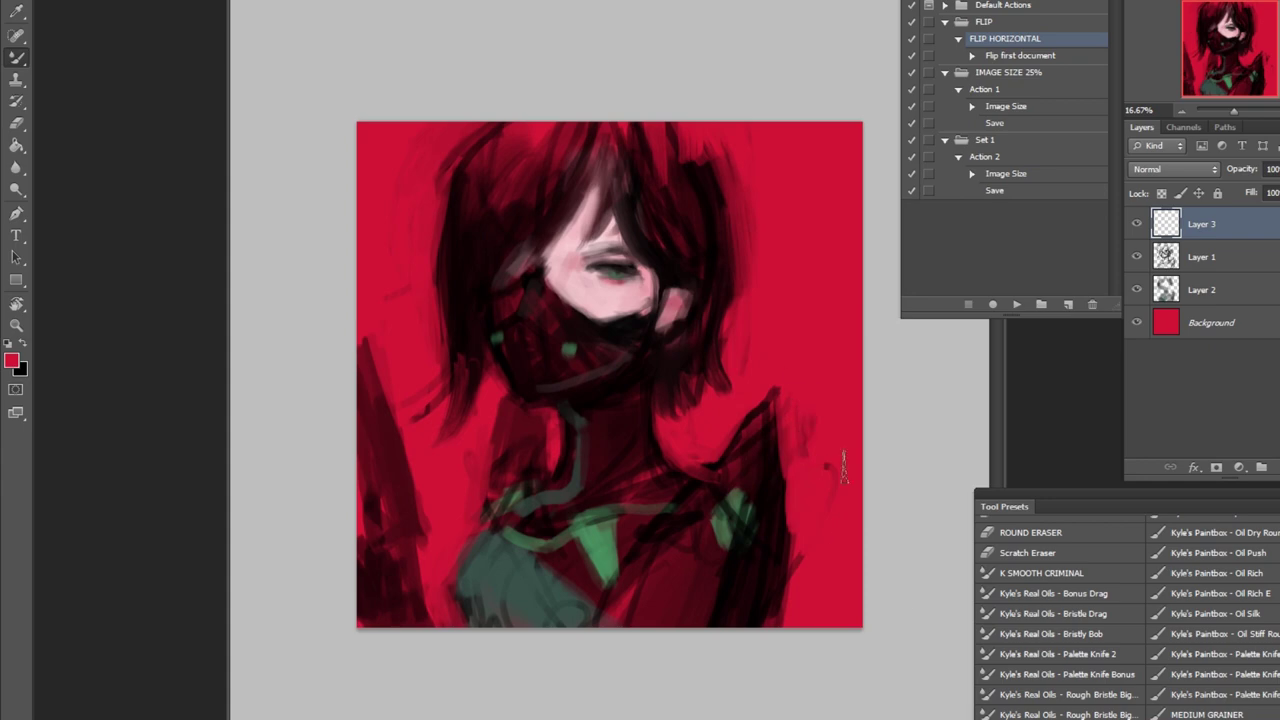
- Flatten all layers into a single Background layer
scroll(604, 180, up, 2)
alt+click(634, 133)
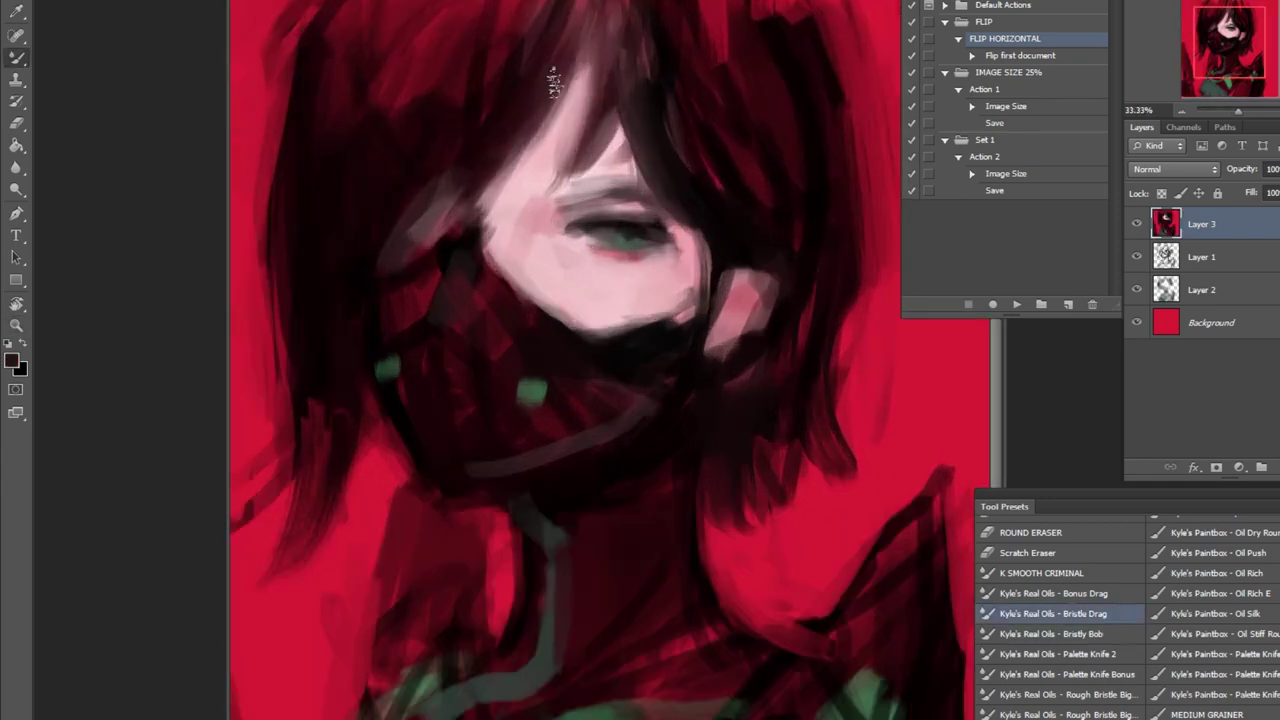
key(z)
scroll(572, 290, down, 3)
key(ctrl+shift+e)
- Apply a Curves adjustment on the Red channel
key(b)
key(ctrl+m)
click(1045, 531)
click(1045, 540)
key(Return)
- Darken the upper eyelid with the SOFT METAL GEAR WET brush and blacken hair left of the face
scroll(651, 290, up, 4)
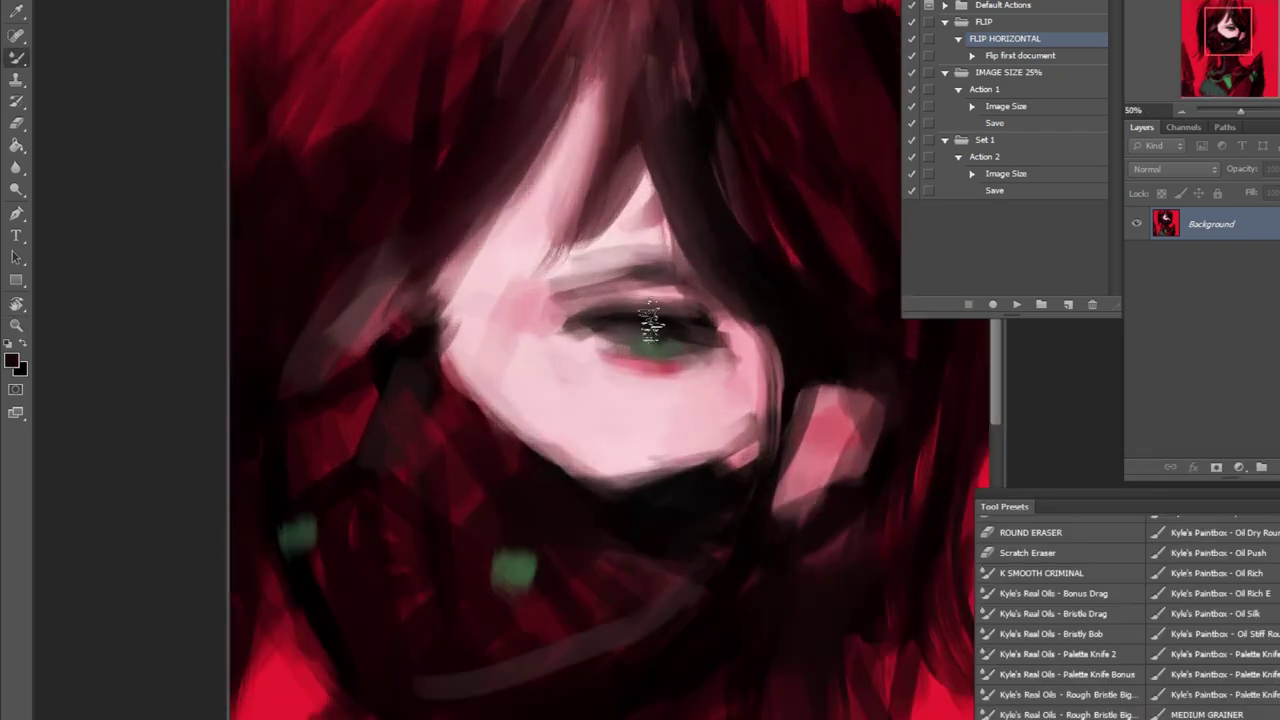
click(1220, 629)
mouse_move(545, 302)
mouse_down()
mouse_move(622, 286)
mouse_move(684, 292)
mouse_up()
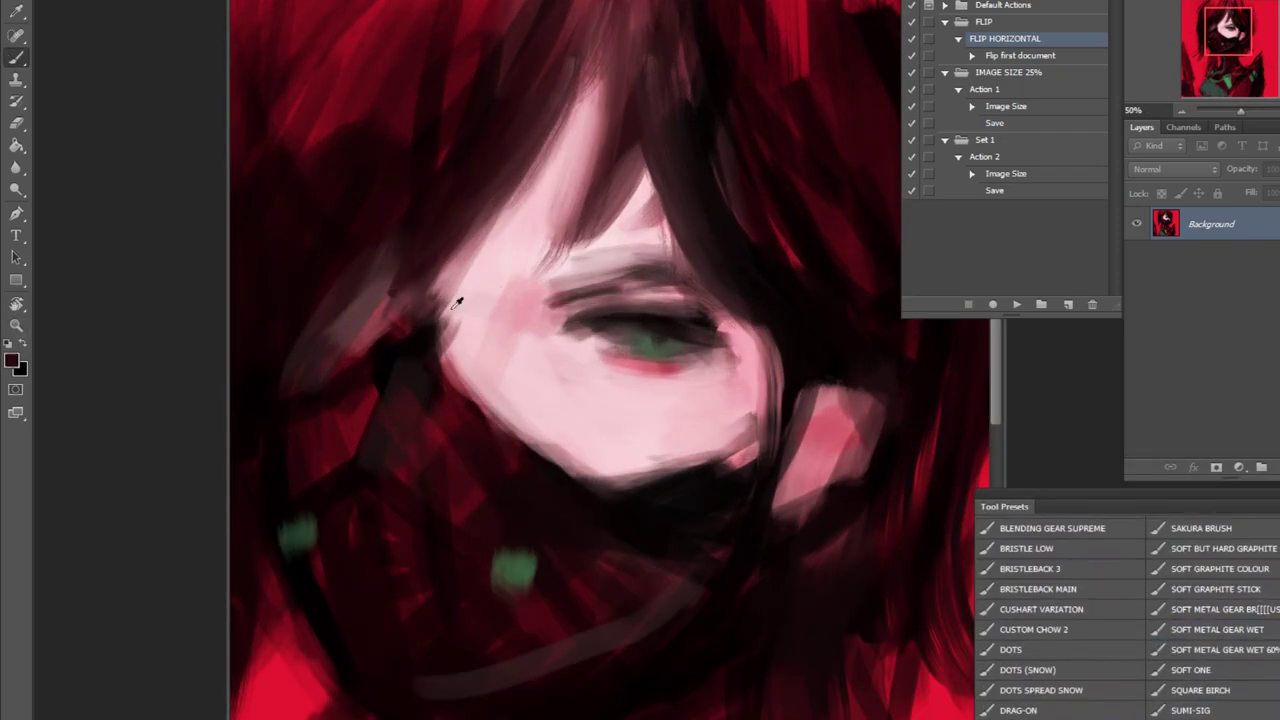
alt+click(390, 445)
scroll(505, 183, down, 2)
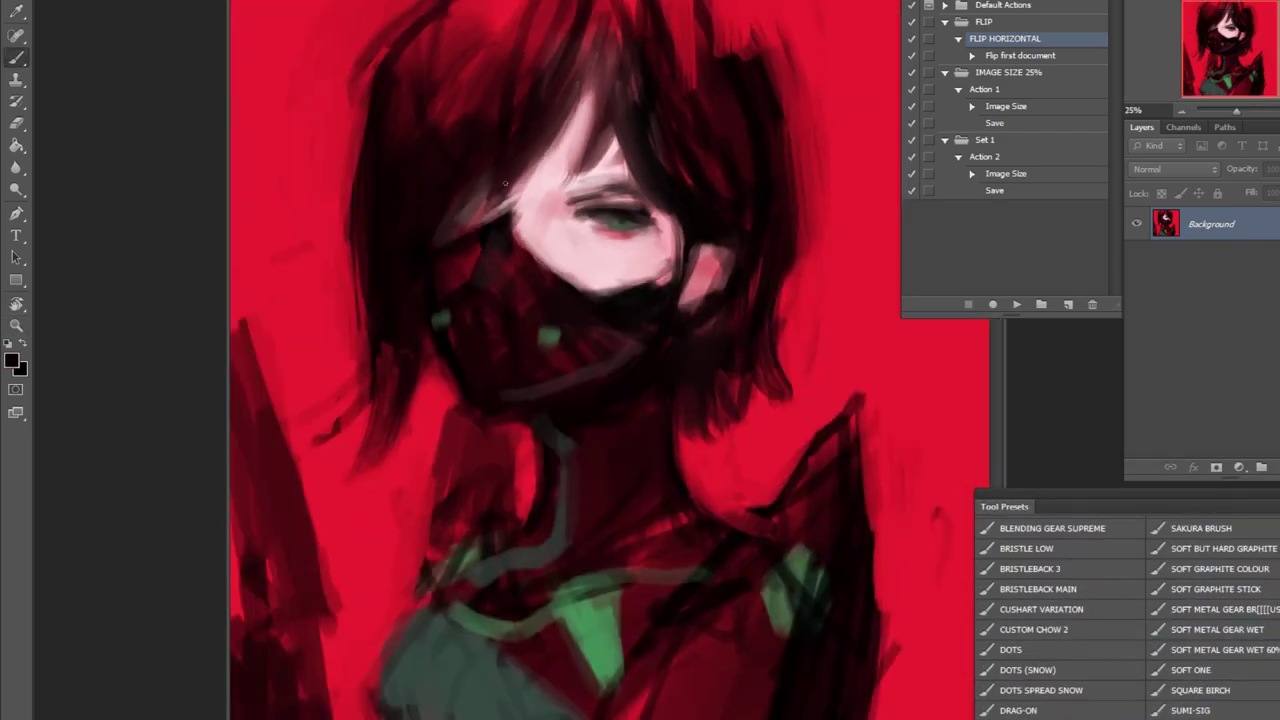
drag(480, 170, 436, 240)
scroll(415, 143, down, 1)
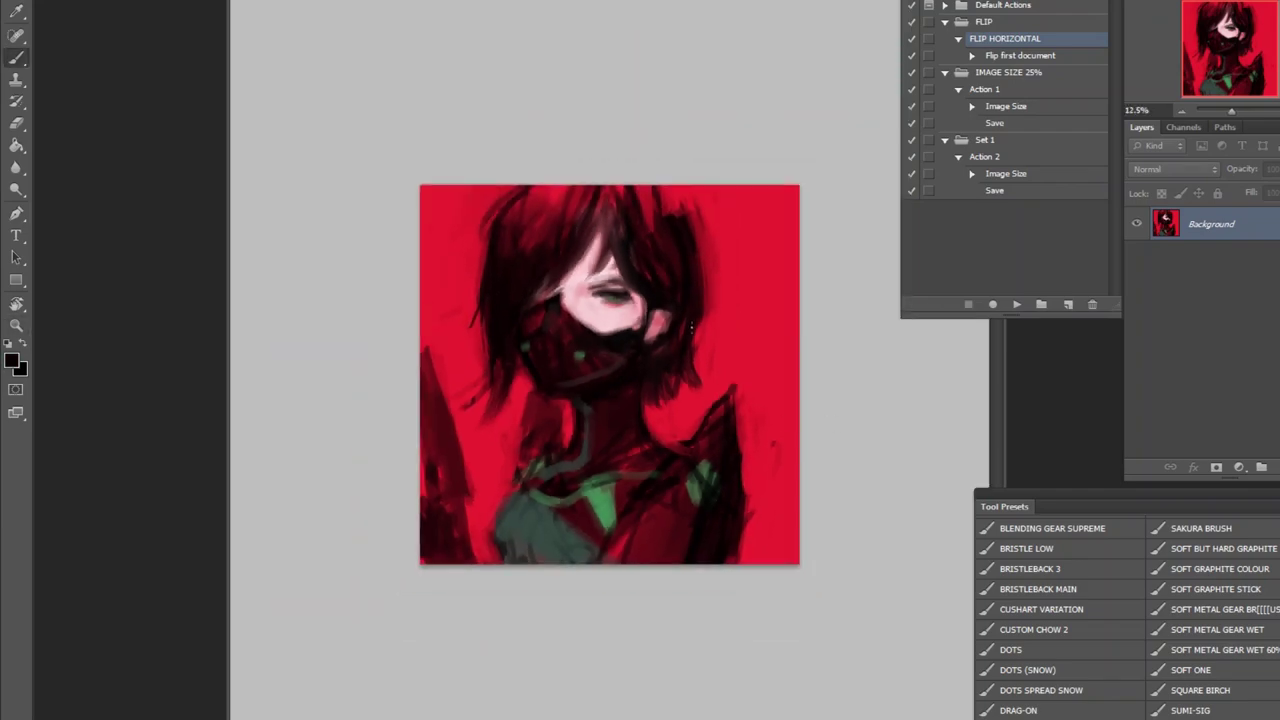
- Darken the ear, hair edge and mask with near-black strokes
scroll(615, 300, up, 2)
scroll(615, 300, up, 2)
drag(765, 285, 783, 295)
key(ctrl+z)
alt+click(760, 185)
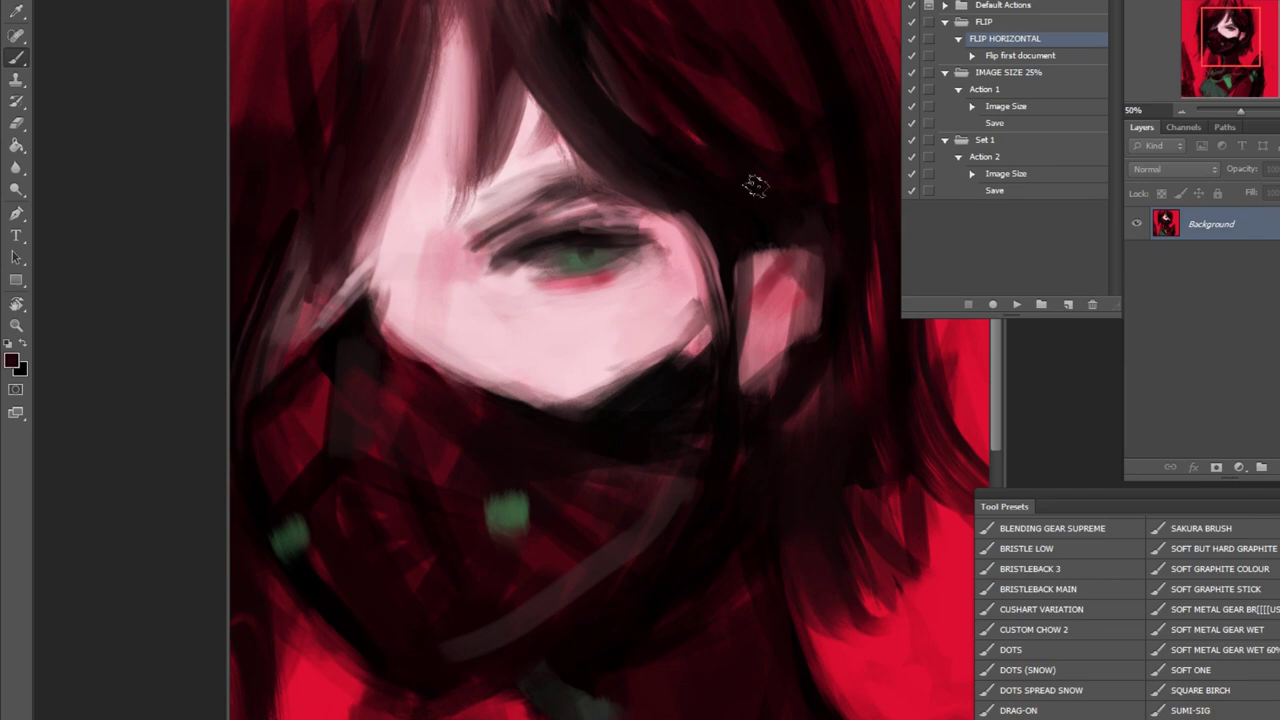
drag(715, 200, 700, 350)
drag(560, 425, 470, 475)
- Add small white highlights to the mask, then mirror the painting horizontally
scroll(355, 500, down, 2)
key(x)
drag(500, 270, 502, 240)
key(x)
key(F2)
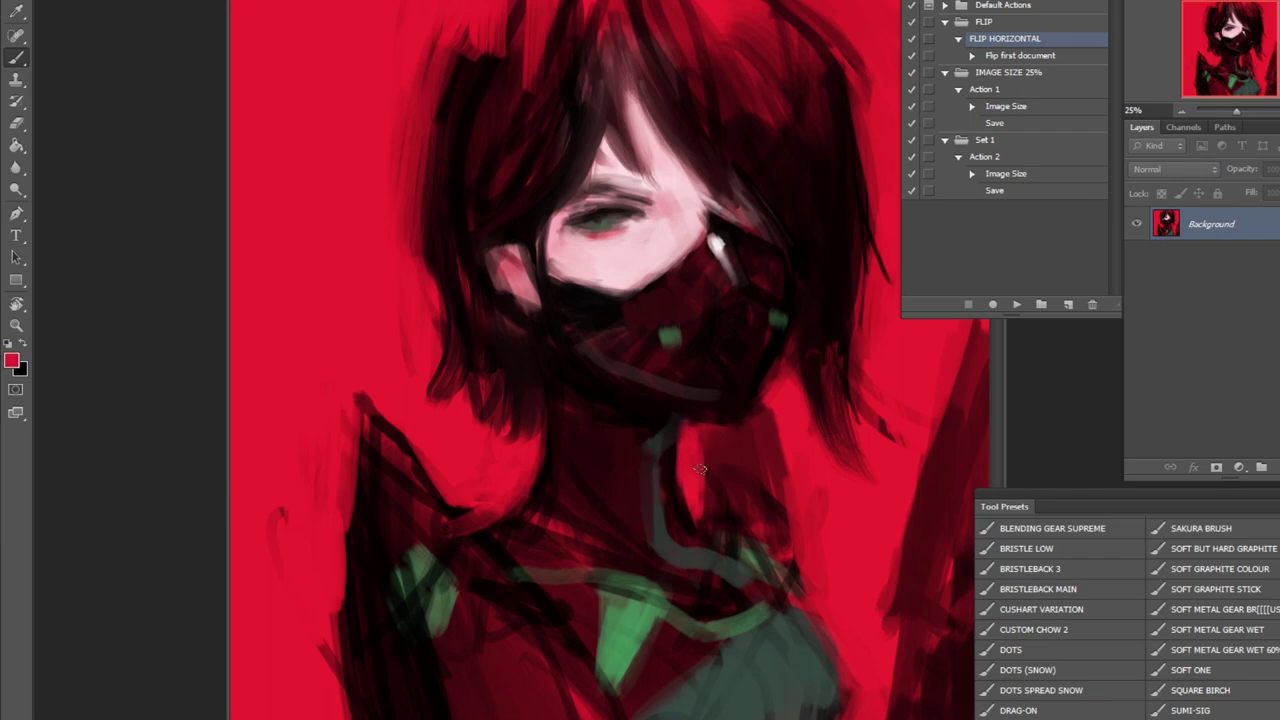
- Repaint the upper eyelid with a dark colour
alt+click(397, 96)
click(581, 148)
alt+click(583, 388)
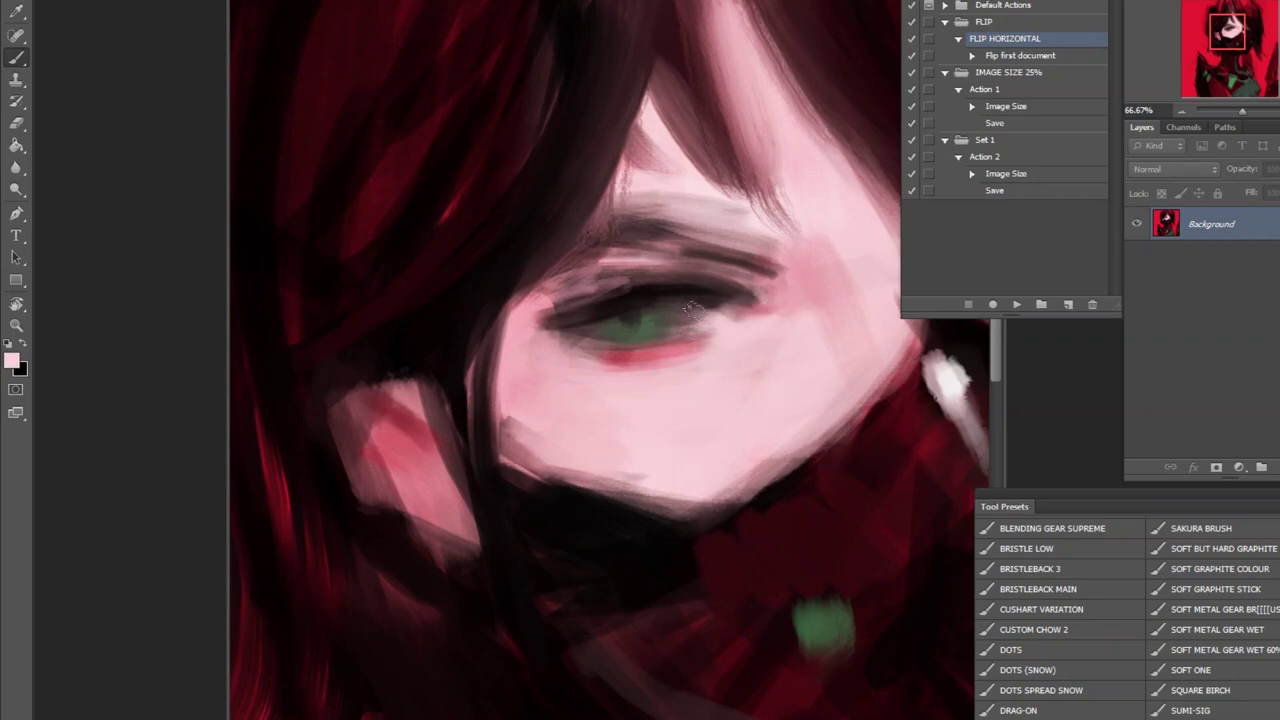
drag(545, 300, 628, 290)
alt+click(632, 305)
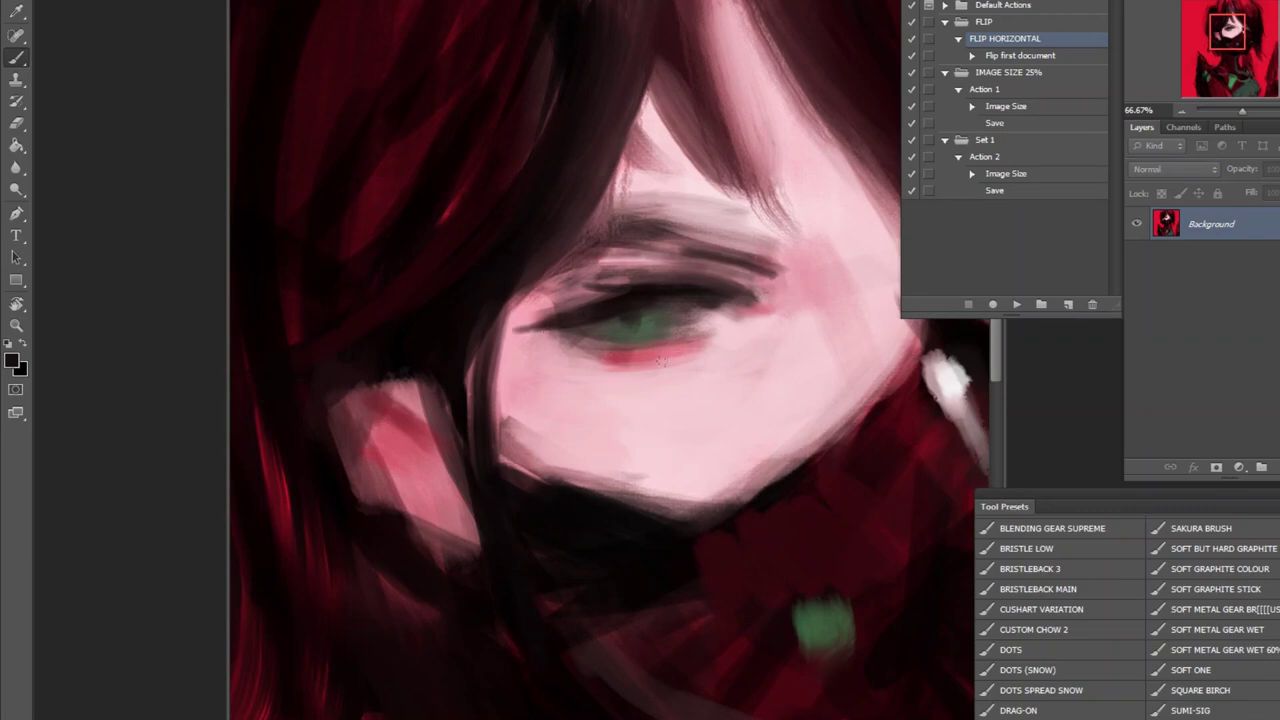
key(ctrl+minus)
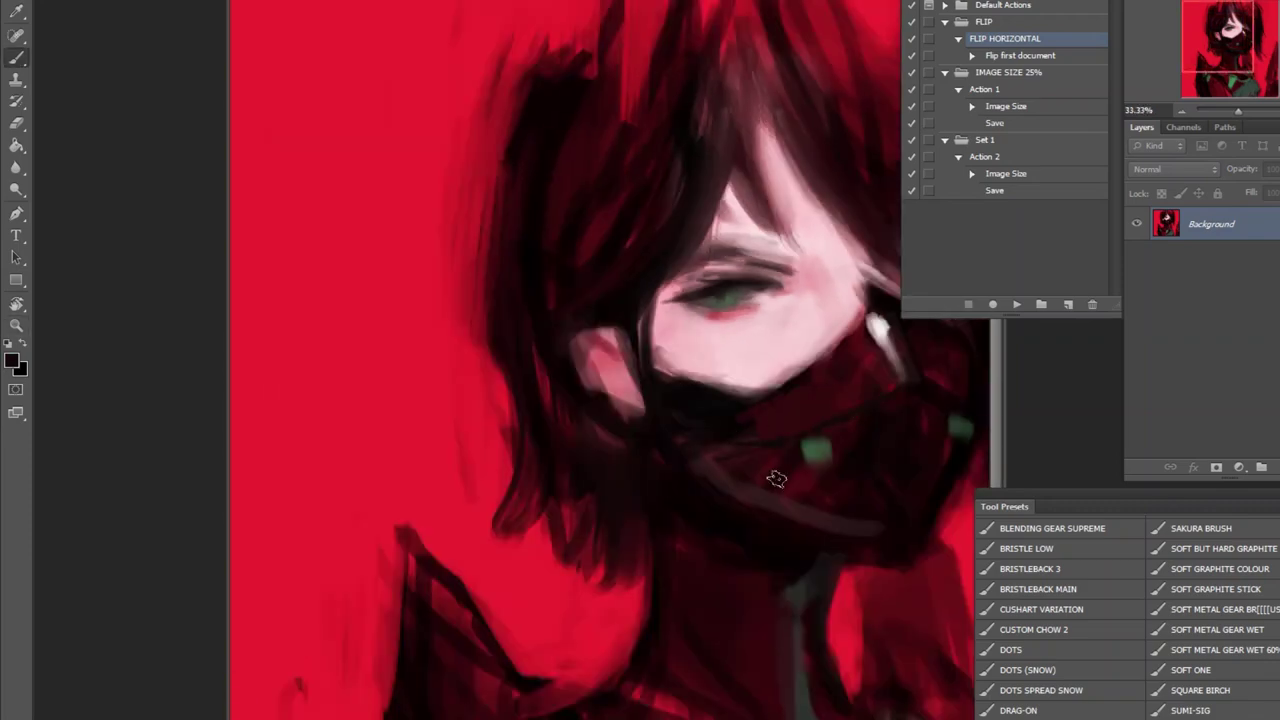
key(ctrl+minus)
- Darken the lower mask and chin, sampling skin, mask and crimson colours
alt+click(665, 291)
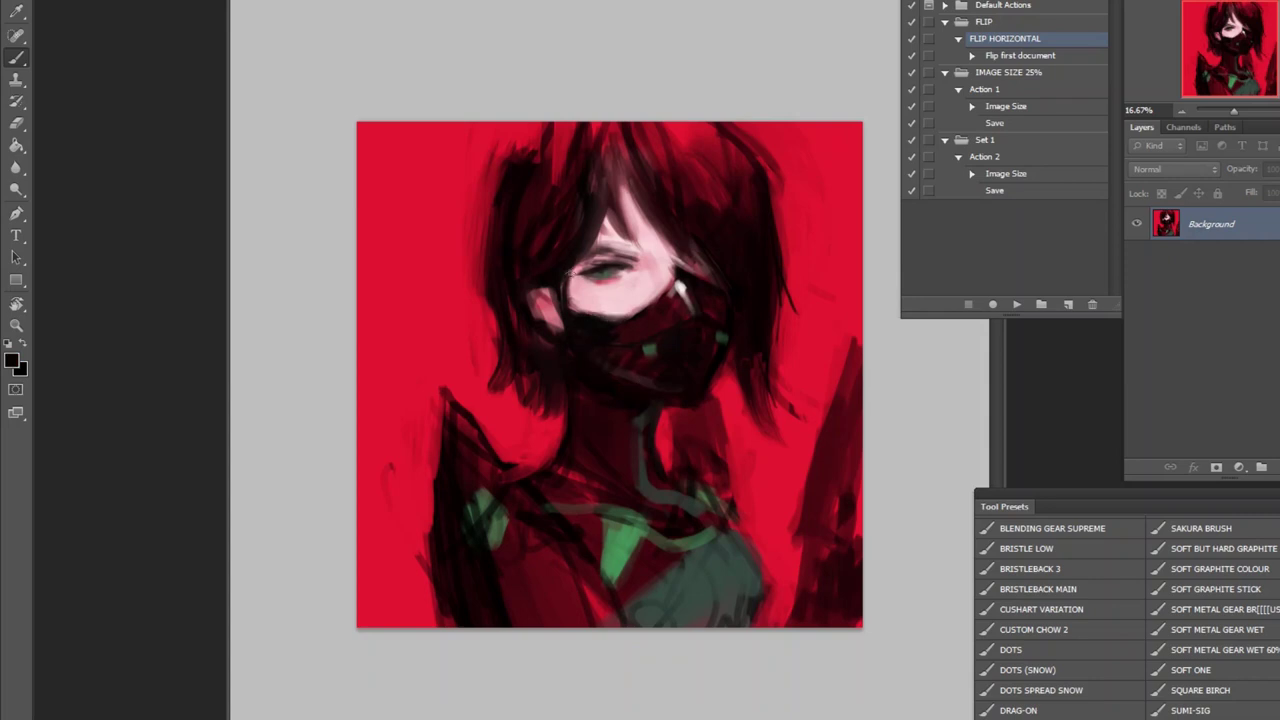
drag(563, 325, 629, 382)
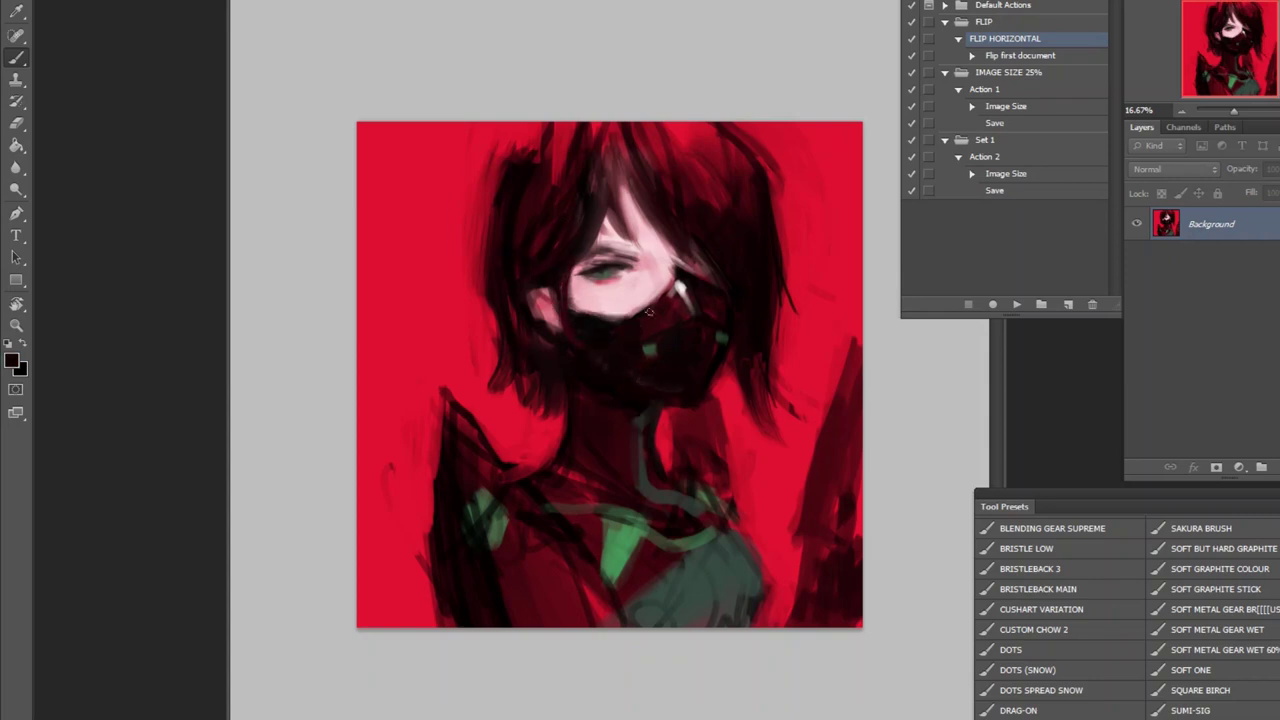
alt+click(688, 287)
alt+click(655, 310)
alt+click(650, 279)
scroll(636, 268, up, 1)
alt+click(592, 188)
- Switch to the Bristly Bob oil brush and sample a colour from the painting
alt+click(752, 143)
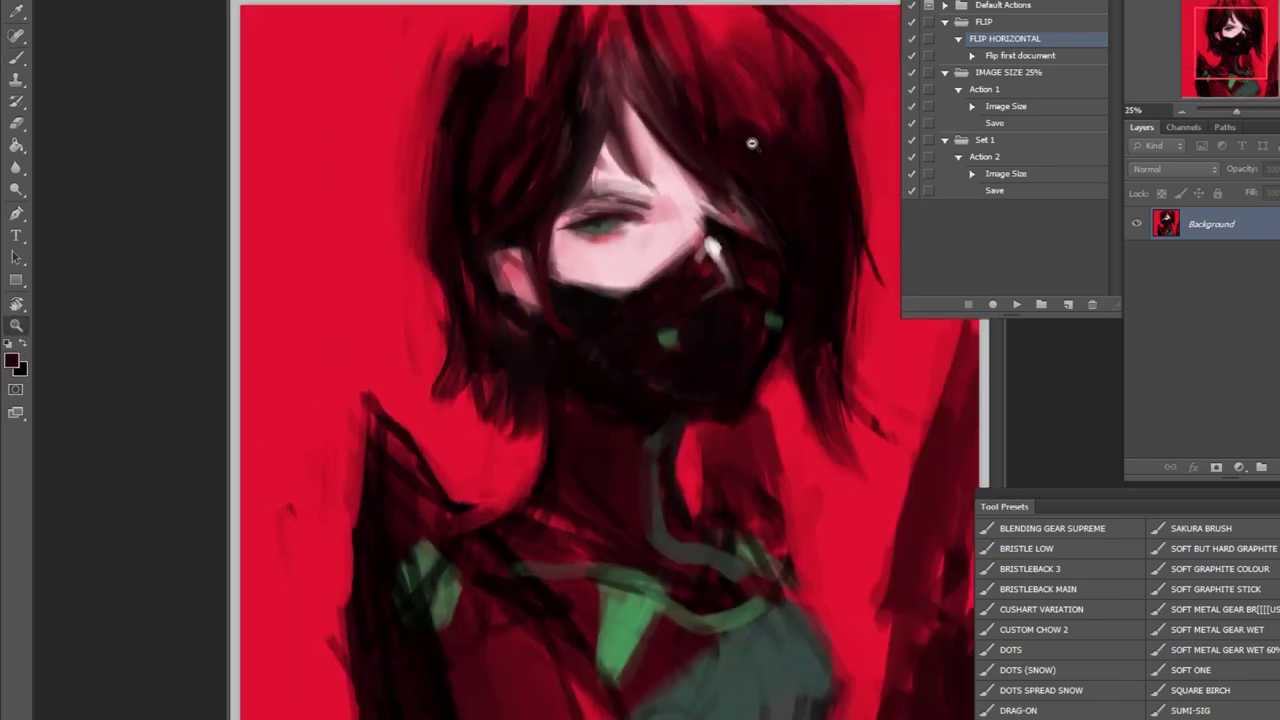
alt+click(752, 143)
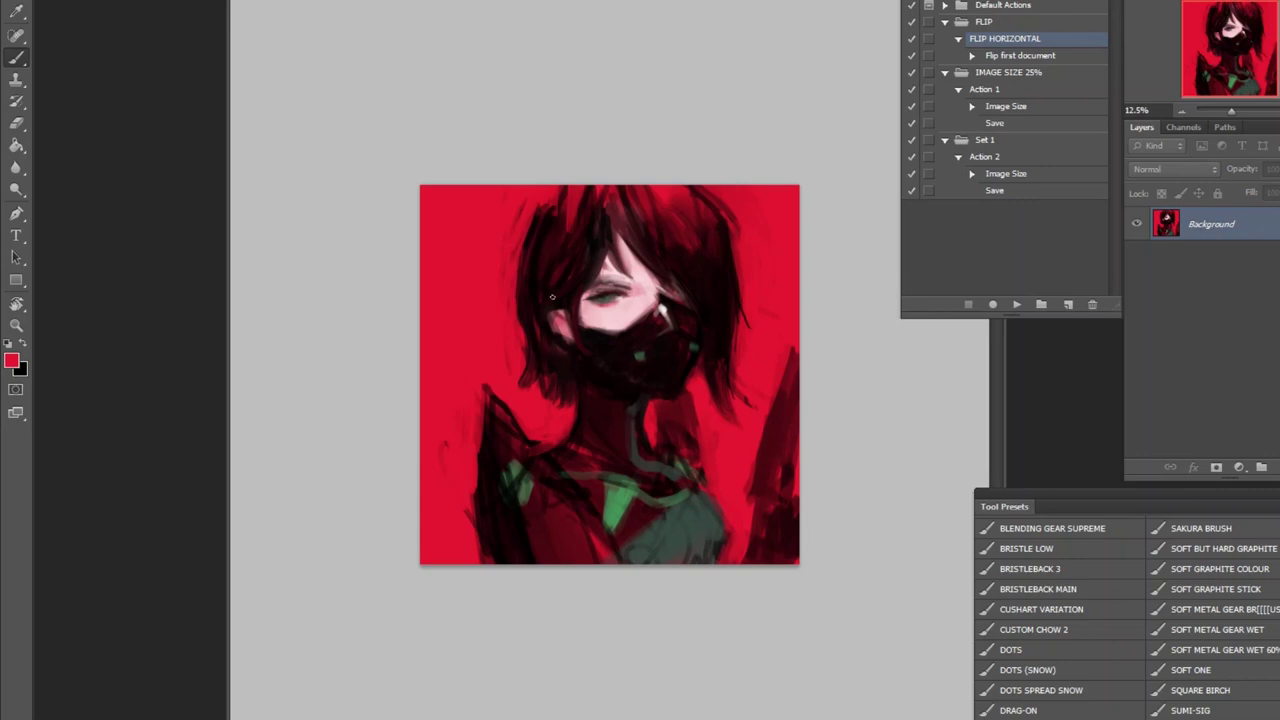
key(period)
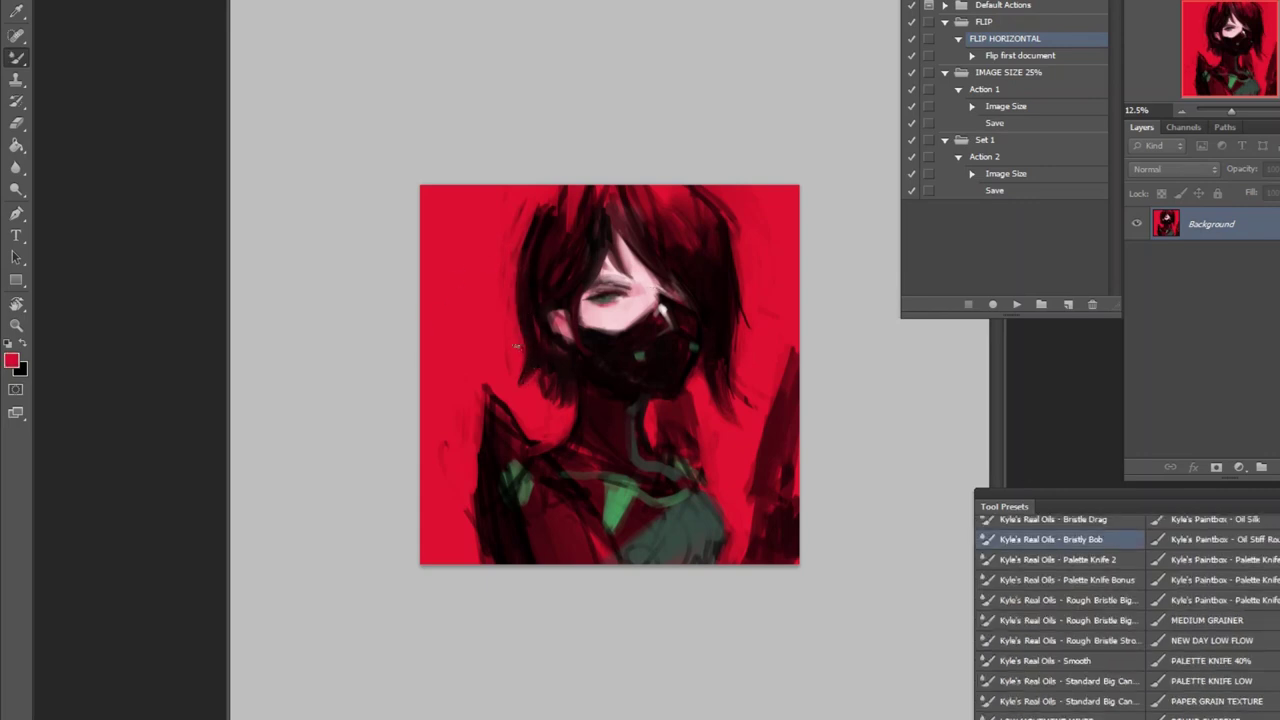
alt+click(534, 328)
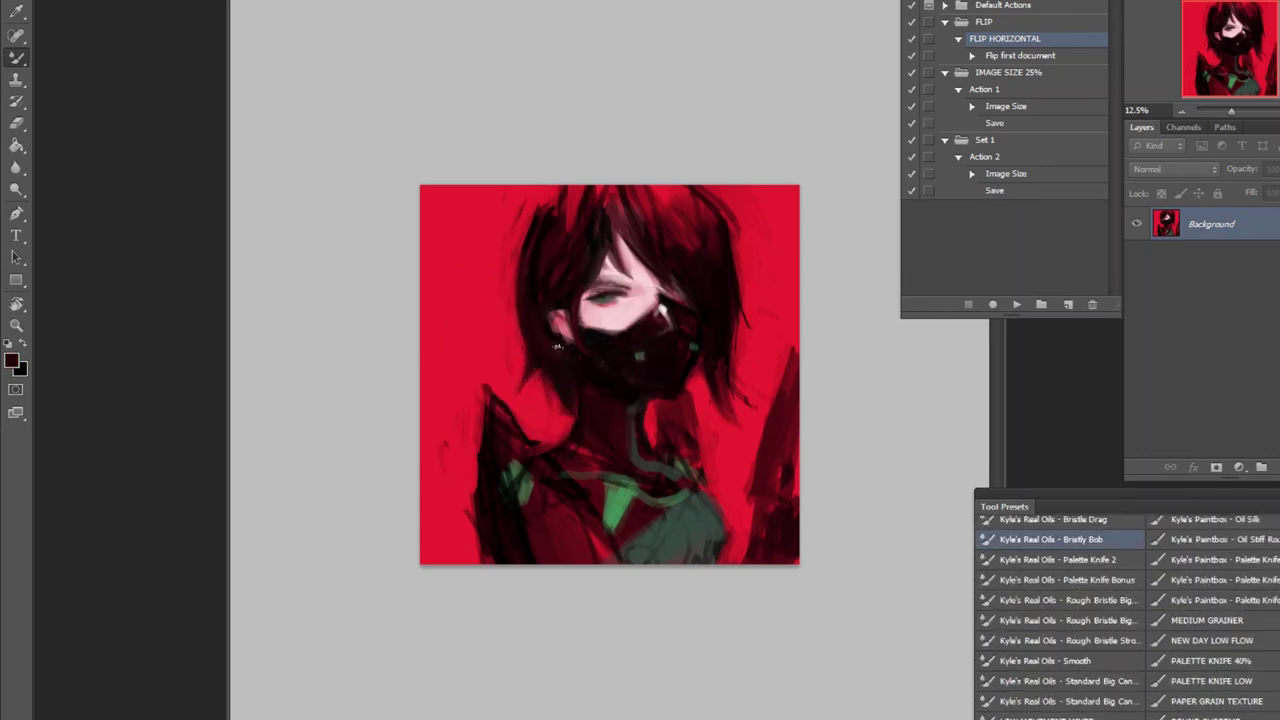
key(ctrl+plus)
key(ctrl+plus)
key(ctrl+plus)
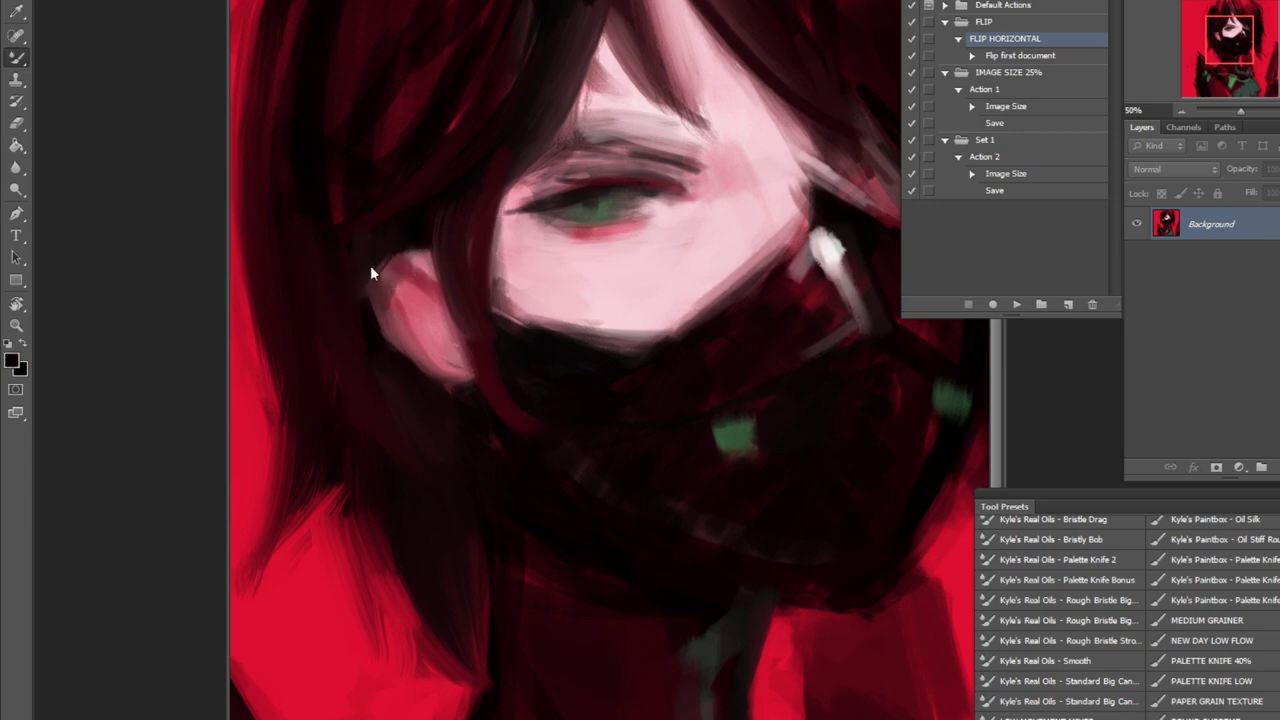
key(ctrl+minus)
key(ctrl+minus)
key(ctrl+minus)
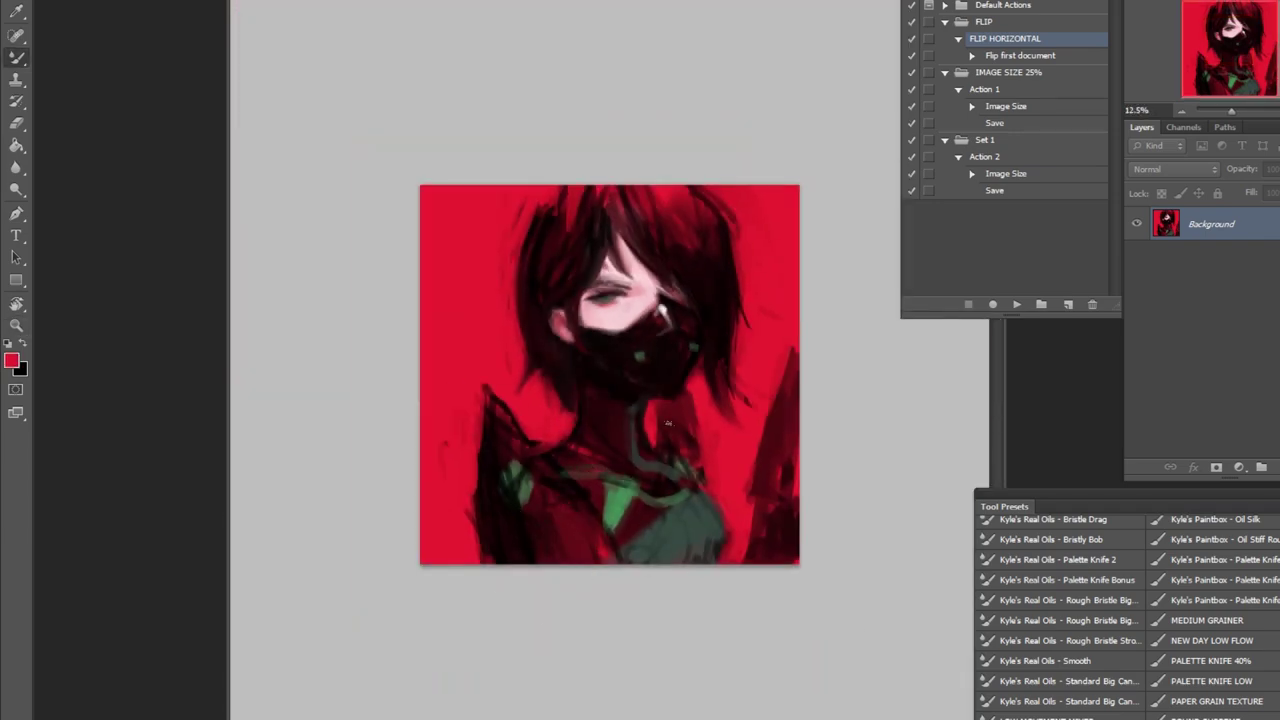
- Mirror the painting again and apply a Curves adjustment that deepens the midtones
click(1016, 304)
key(ctrl+m)
click(1110, 616)
drag(1071, 661, 1031, 694)
key(Return)
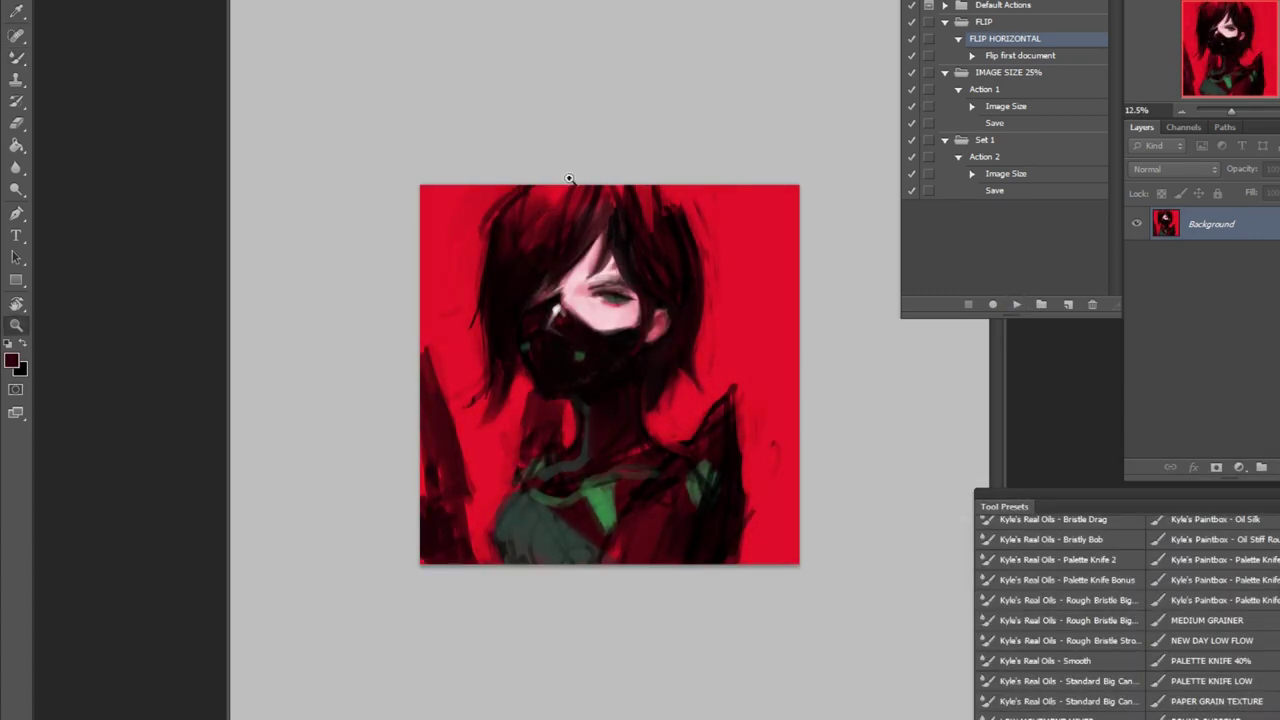
- Paint light pink strokes near the forehead
key(b)
key(ctrl+plus)
key(ctrl+plus)
key(ctrl+plus)
alt+click(612, 285)
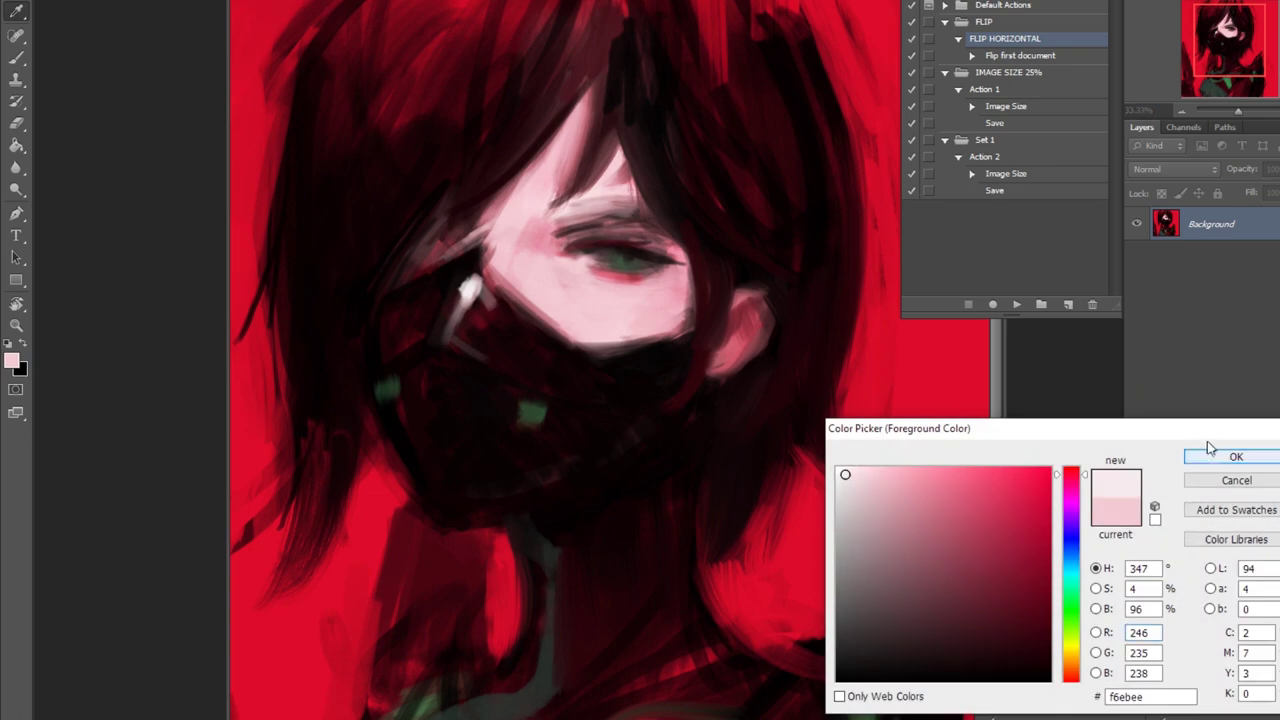
drag(610, 300, 540, 212)
key(ctrl+minus)
key(ctrl+minus)
key(ctrl+minus)
- Paint bright red strokes on the cheek with the SOFT METAL GEAR WET brush
click(1217, 603)
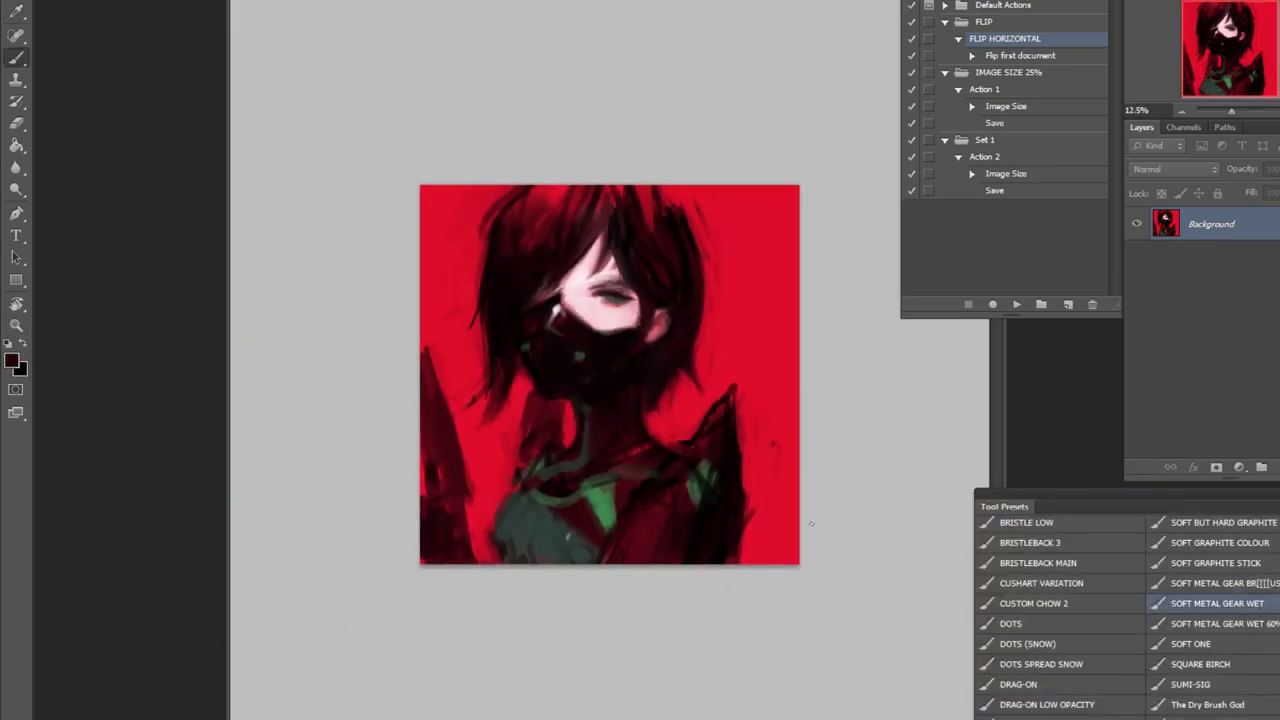
key(ctrl+plus)
key(ctrl+plus)
key(ctrl+plus)
alt+click(771, 349)
drag(660, 290, 610, 288)
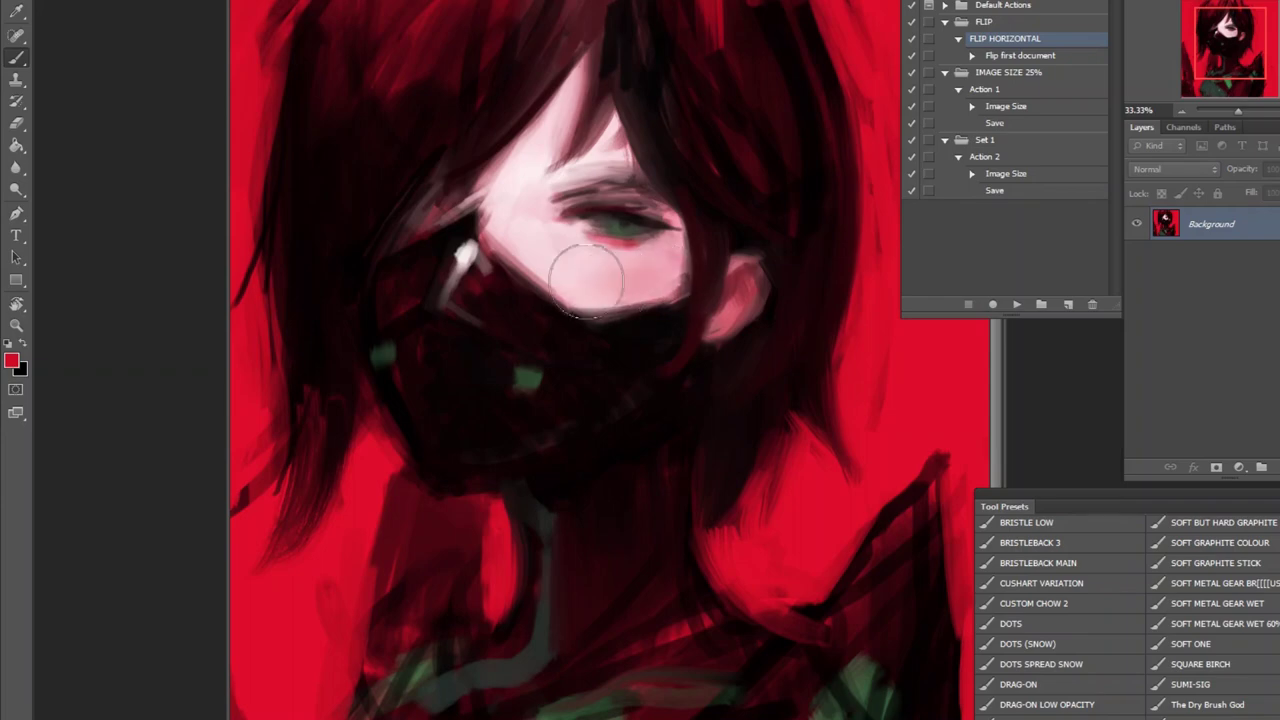
key(ctrl+minus)
key(ctrl+minus)
key(ctrl+minus)
- Add a bright highlight in the eye
key(ctrl+plus)
key(ctrl+plus)
key(ctrl+plus)
alt+click(594, 410)
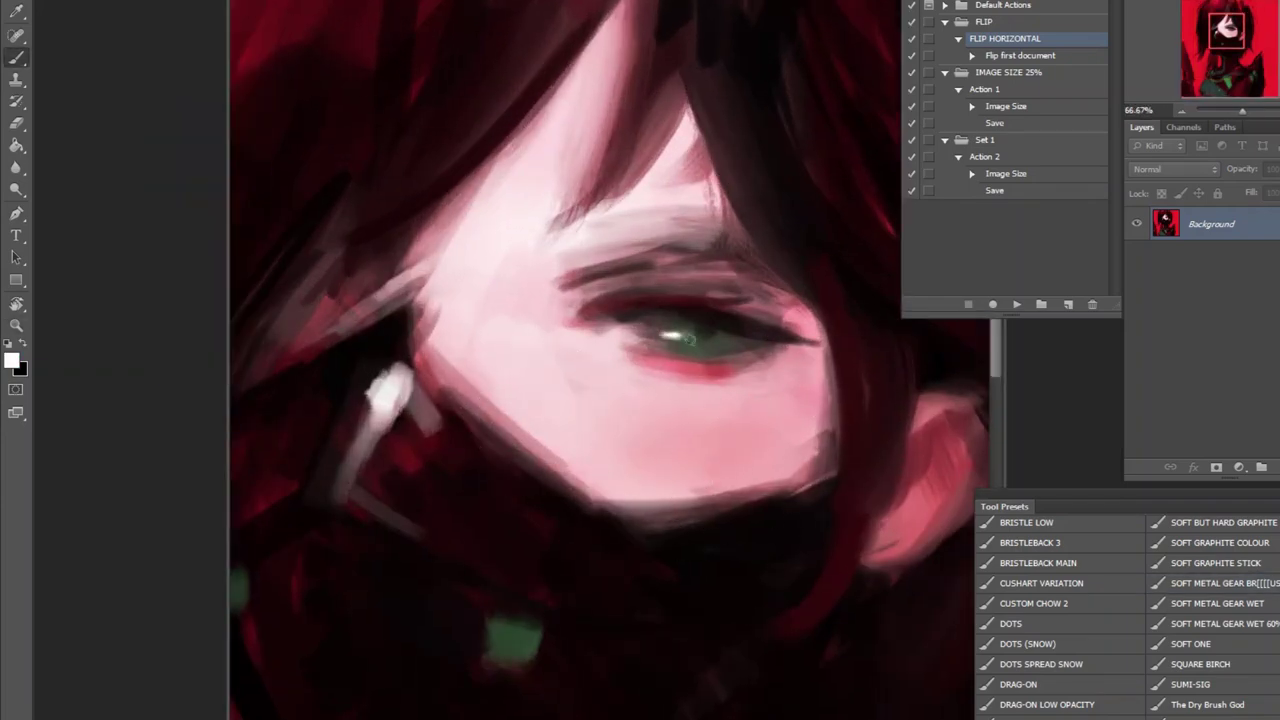
click(679, 336)
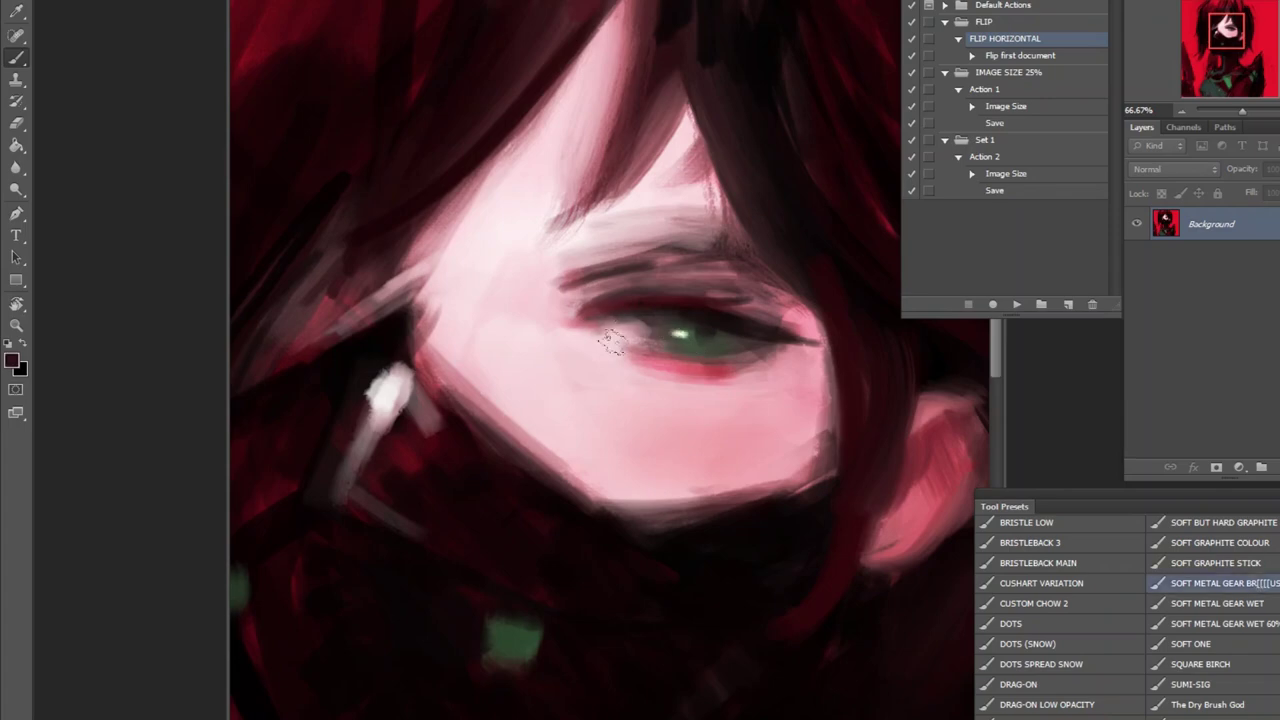
alt+click(687, 403)
alt+click(718, 357)
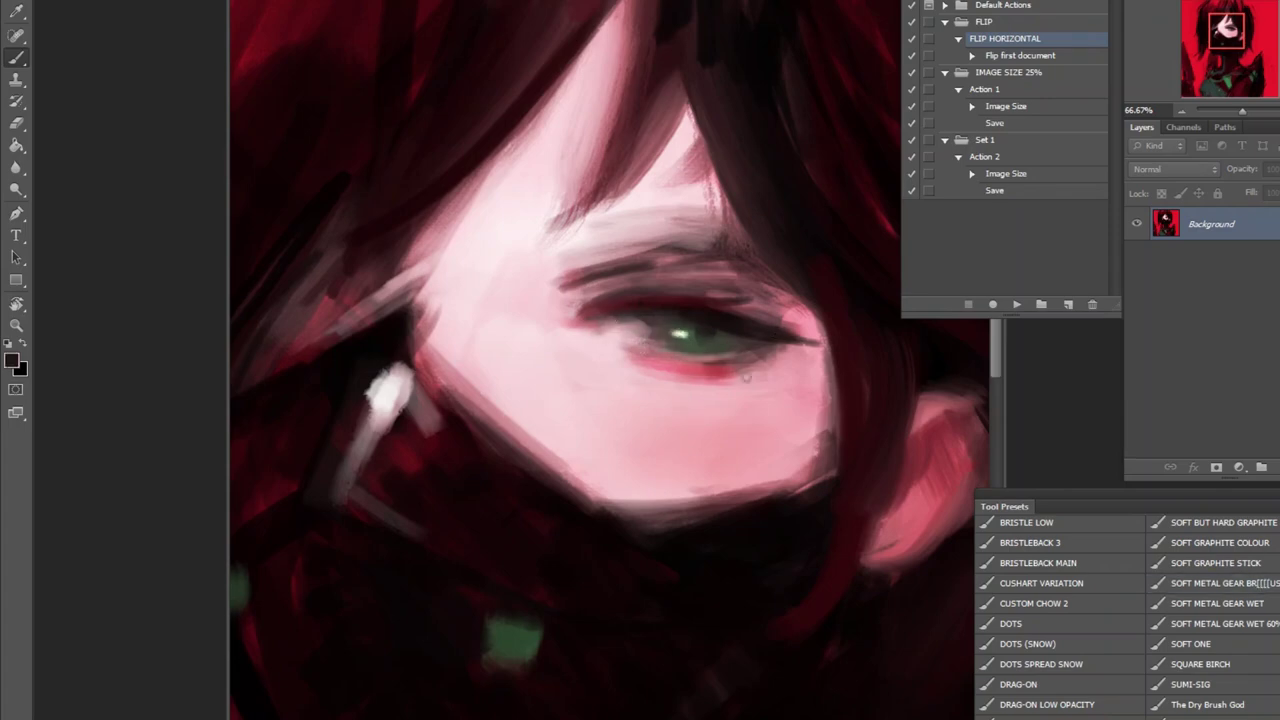
key(ctrl+minus)
key(ctrl+minus)
key(ctrl+minus)
key(ctrl+plus)
- Paint dark strokes near the figure's bottom and red along its right edge
click(1265, 603)
alt+click(447, 585)
drag(472, 560, 556, 612)
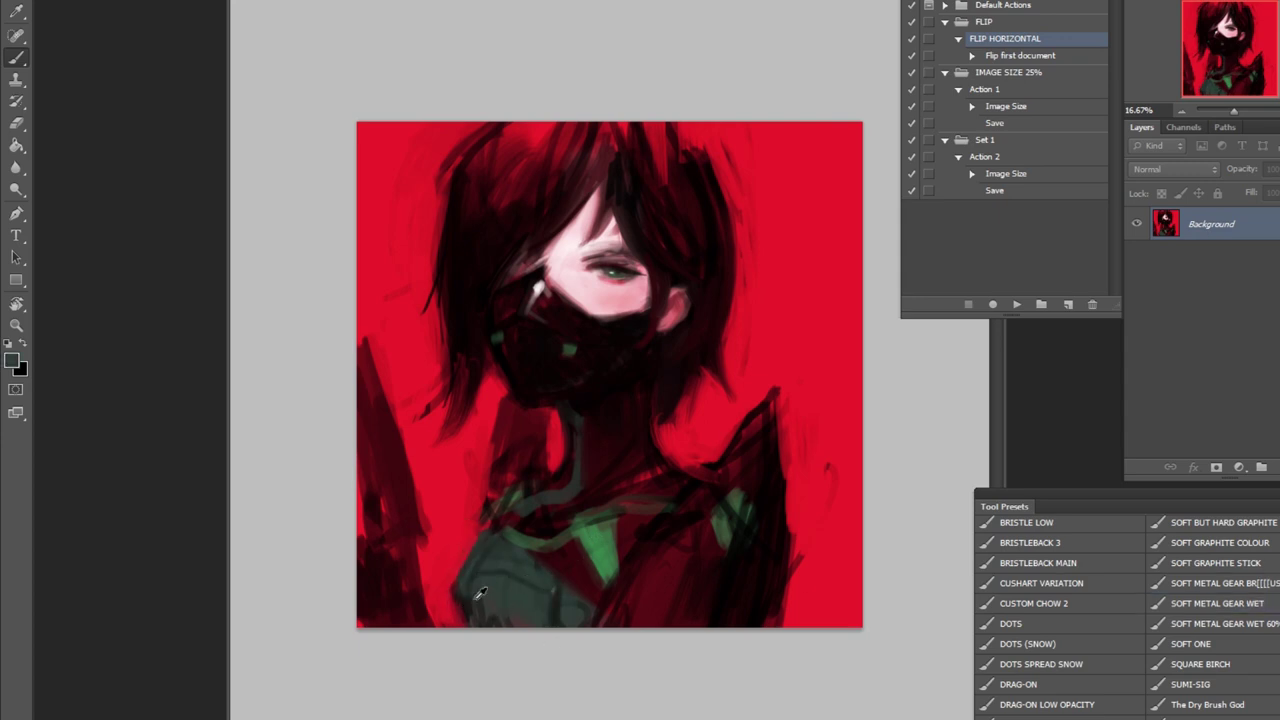
alt+click(543, 540)
alt+click(770, 496)
drag(800, 530, 797, 588)
- Try a thin white highlight on the right collar, then undo it
key(d)
key(x)
drag(748, 420, 712, 480)
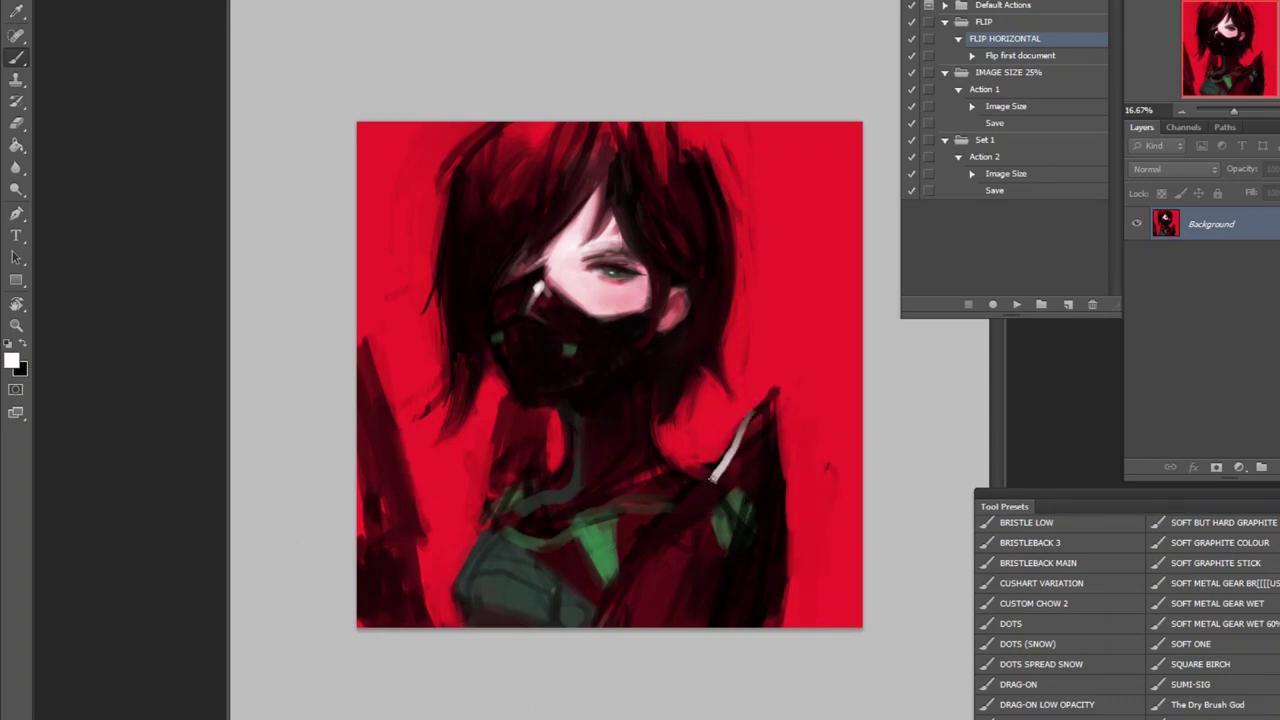
key(ctrl+z)
alt+click(745, 387)
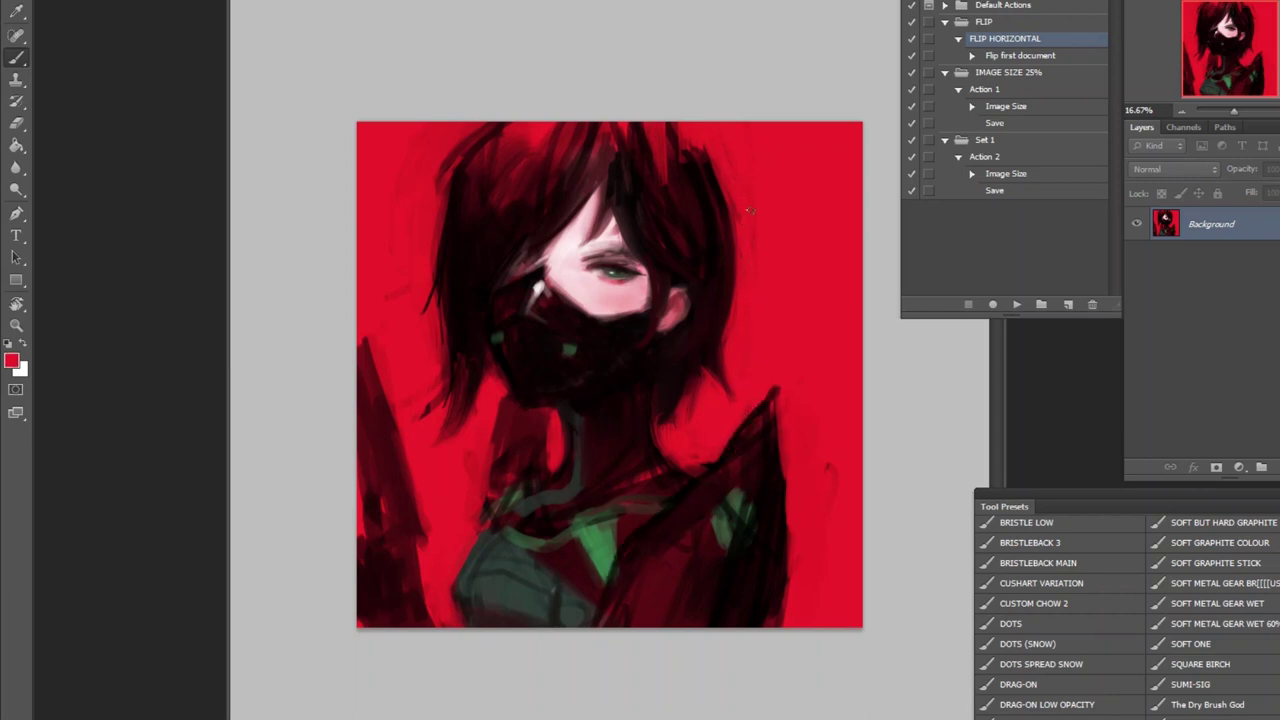
- Sample dark, red, dark green and near-black colours from the painting with the brush
alt+click(447, 189)
alt+click(826, 427)
alt+click(721, 514)
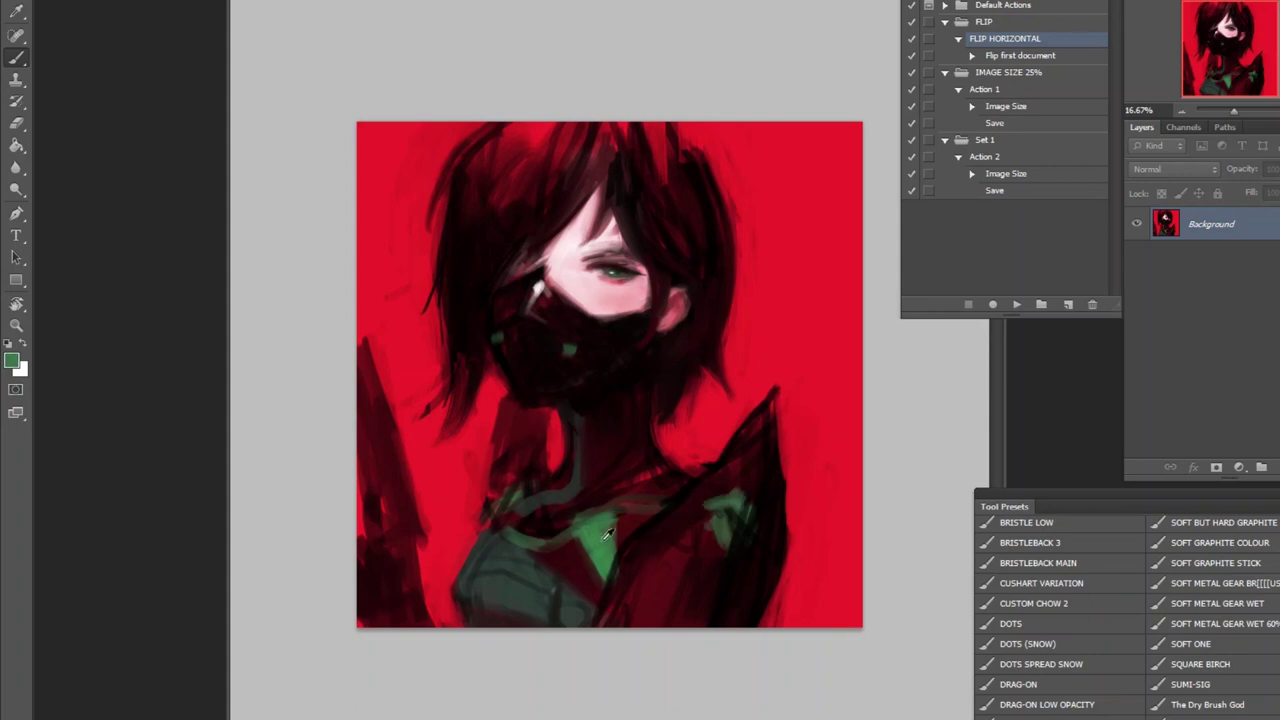
key(b)
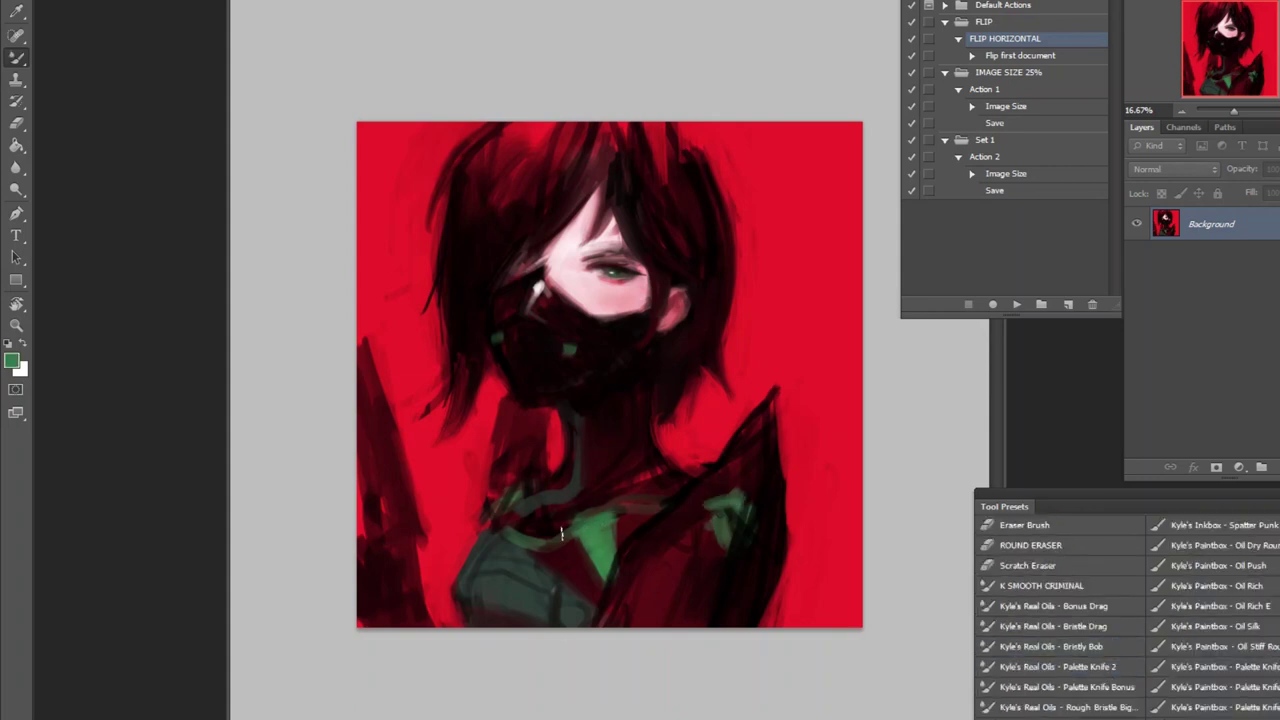
key(b)
alt+click(510, 458)
alt+click(500, 409)
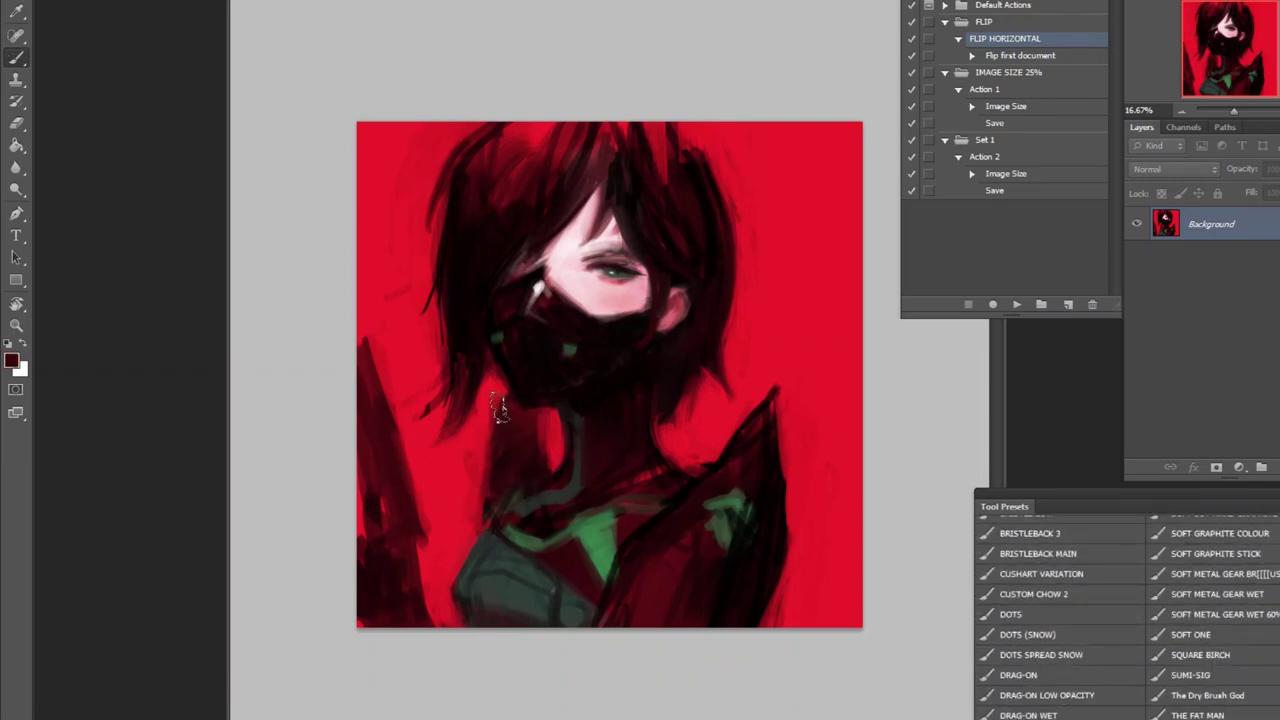
alt+click(473, 366)
- Darken the figure's left edge with a faint near-black stroke
ctrl+space+click(675, 287)
alt+click(660, 410)
drag(411, 401, 651, 351)
key(b)
alt+click(655, 360)
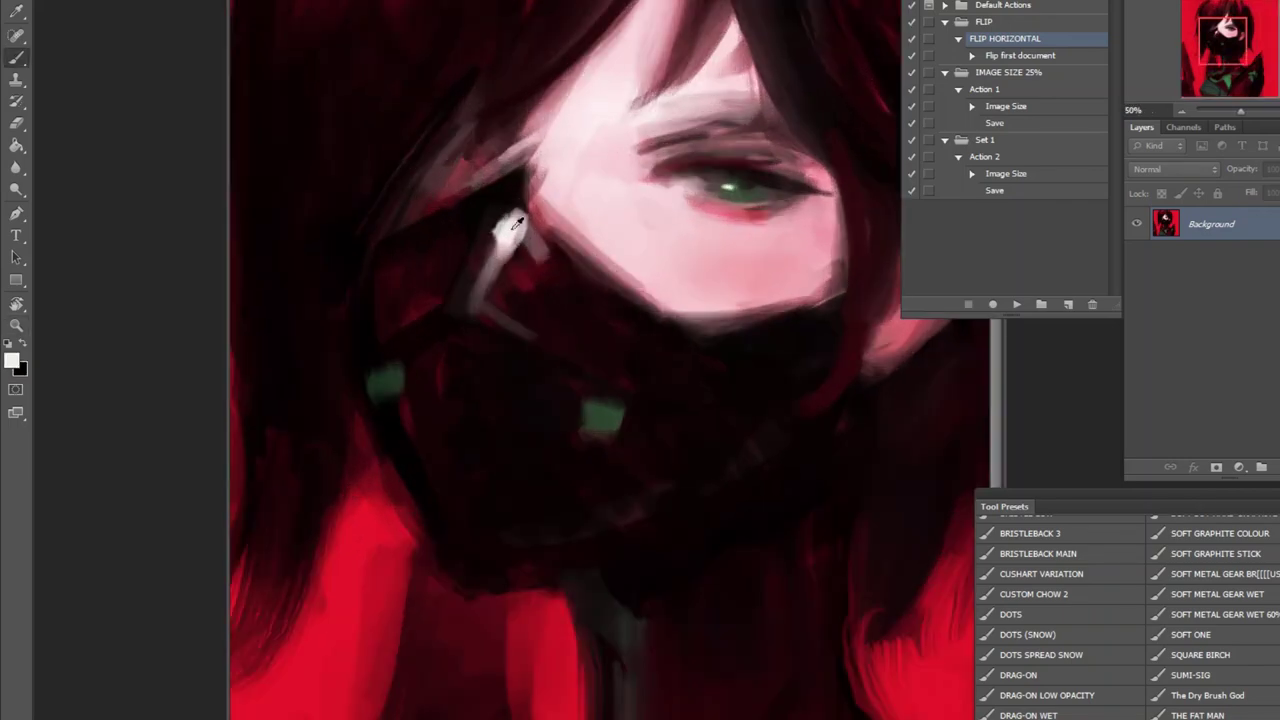
alt+click(598, 432)
alt+space+click(598, 432)
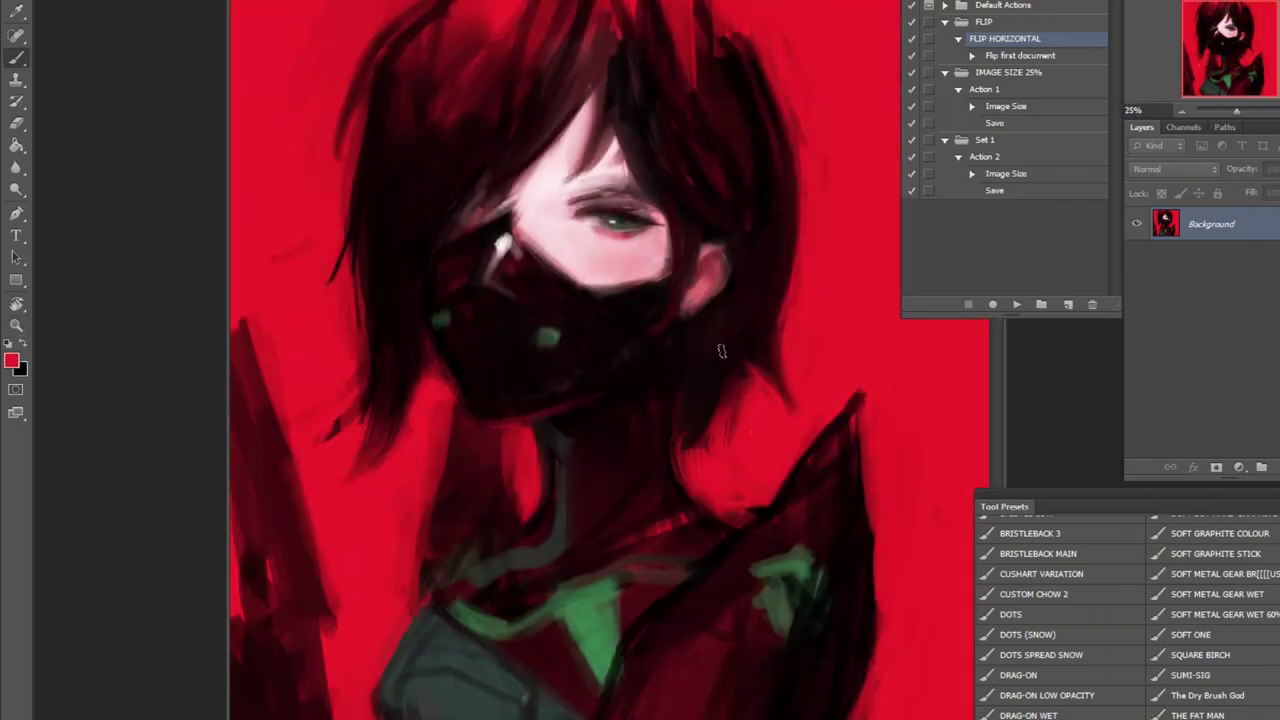
key(ctrl+minus)
key(ctrl+minus)
drag(360, 384, 372, 312)
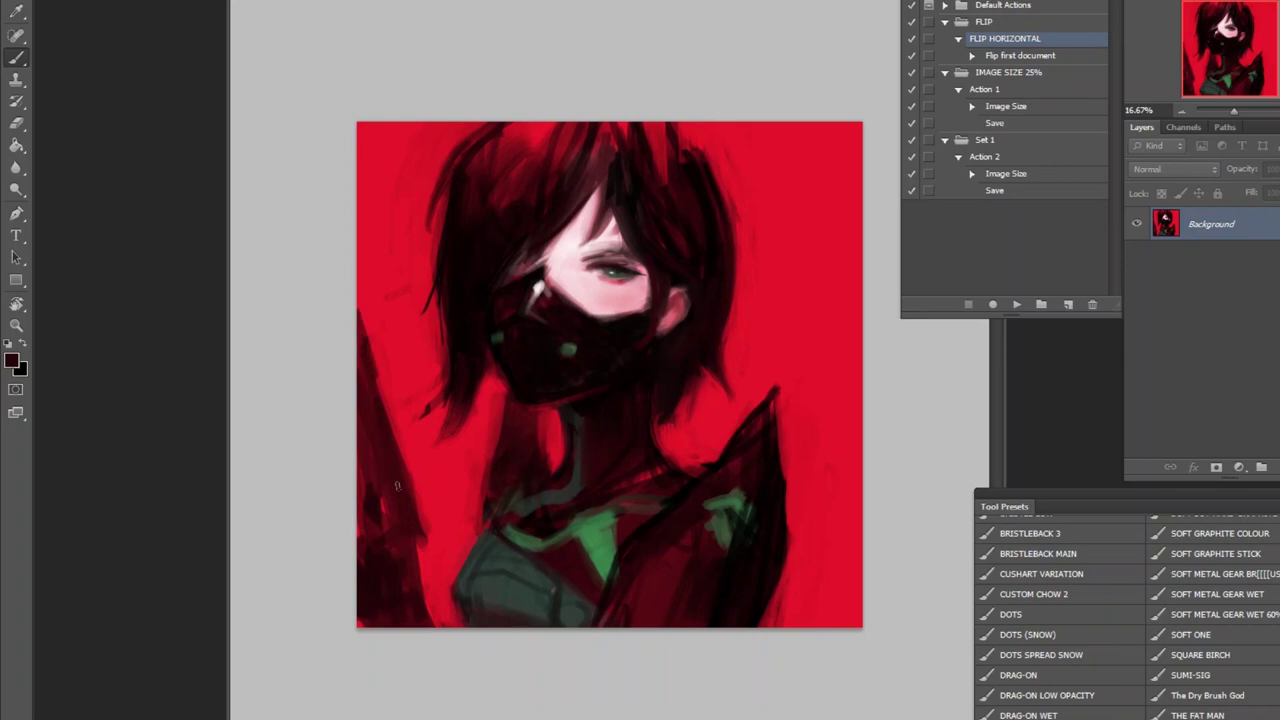
- Lighten the top of the hair with red strokes sampled from the background
alt+click(768, 600)
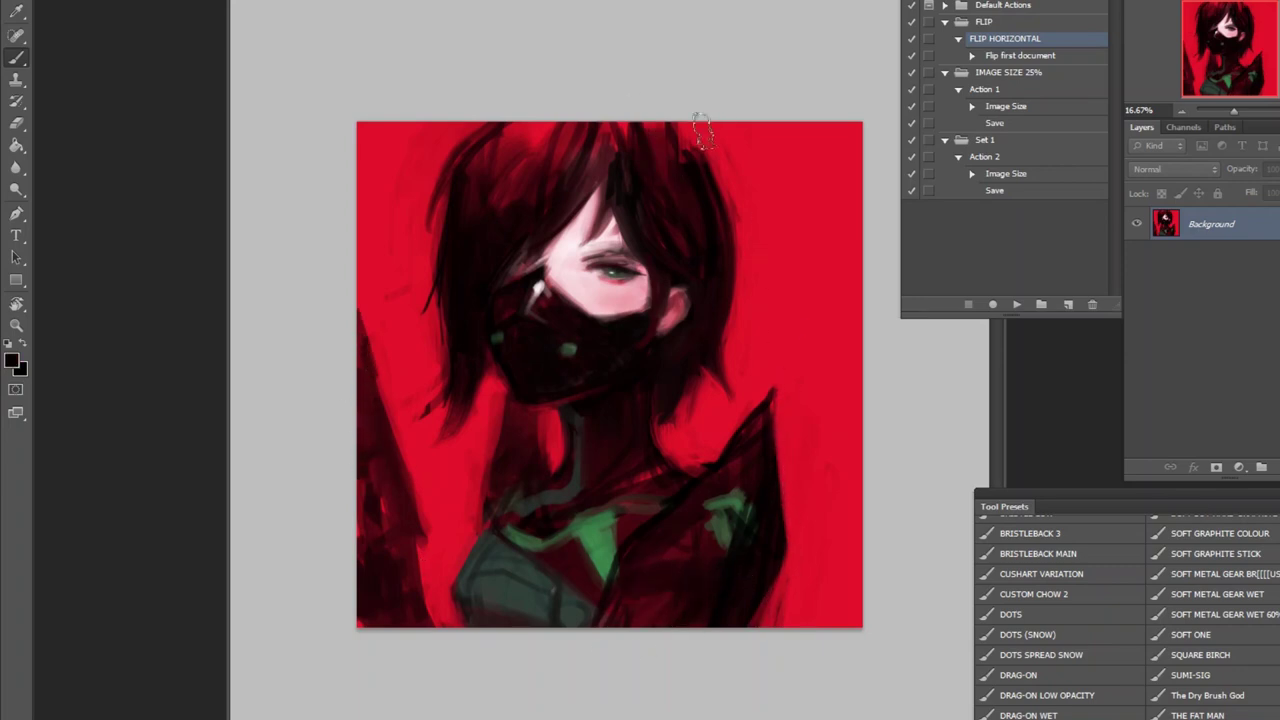
alt+click(567, 159)
mouse_move(520, 135)
mouse_down()
mouse_move(540, 172)
mouse_move(470, 180)
mouse_up()
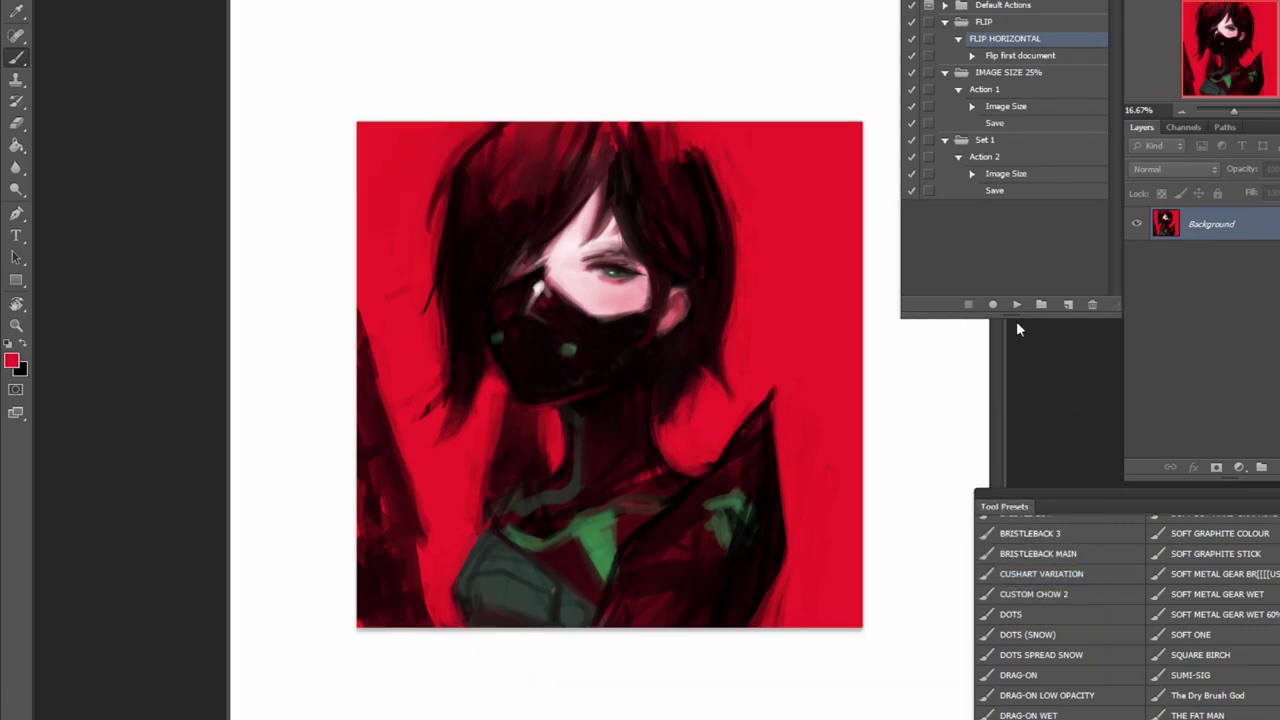
- Mirror the painting and add green strokes near the right edge
click(1016, 304)
alt+click(677, 573)
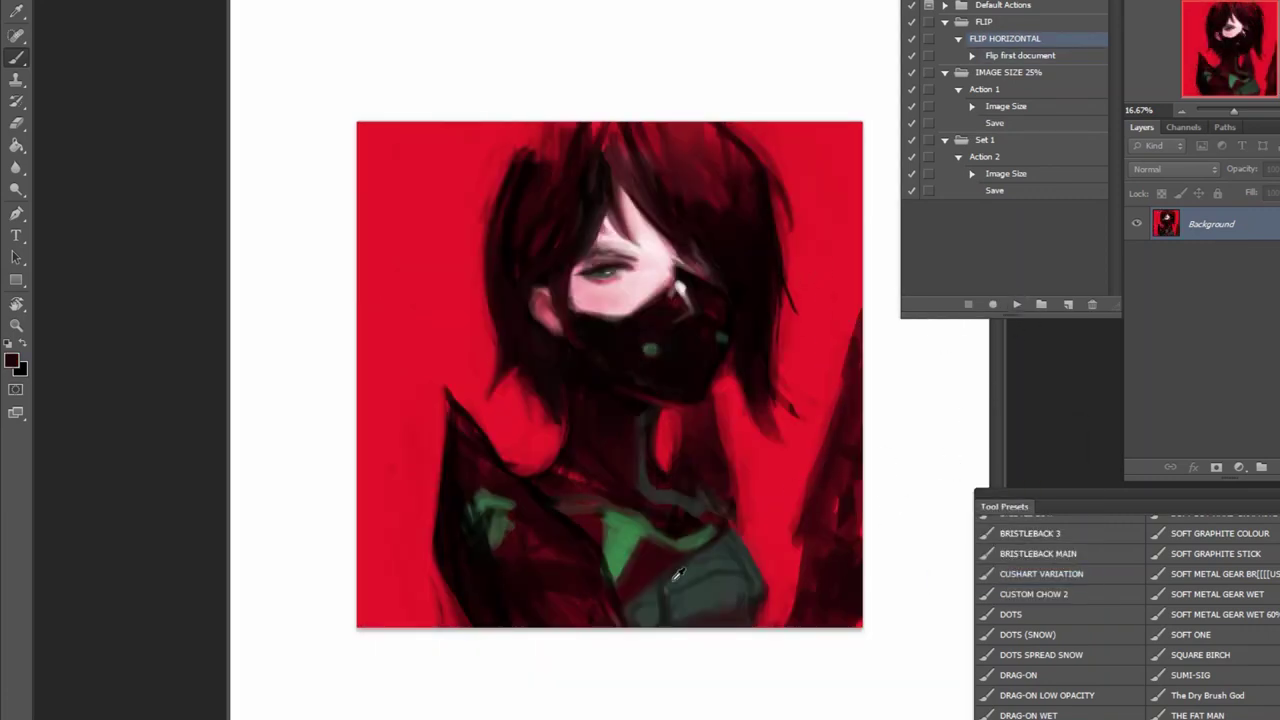
alt+click(643, 555)
mouse_move(840, 540)
mouse_down()
mouse_move(829, 612)
mouse_move(845, 545)
mouse_up()
mouse_move(835, 600)
mouse_down()
mouse_move(850, 545)
mouse_move(830, 545)
mouse_move(820, 592)
mouse_up()
drag(848, 545, 850, 585)
- Paint background red over the dark strokes at the figure's lower left
alt+click(847, 483)
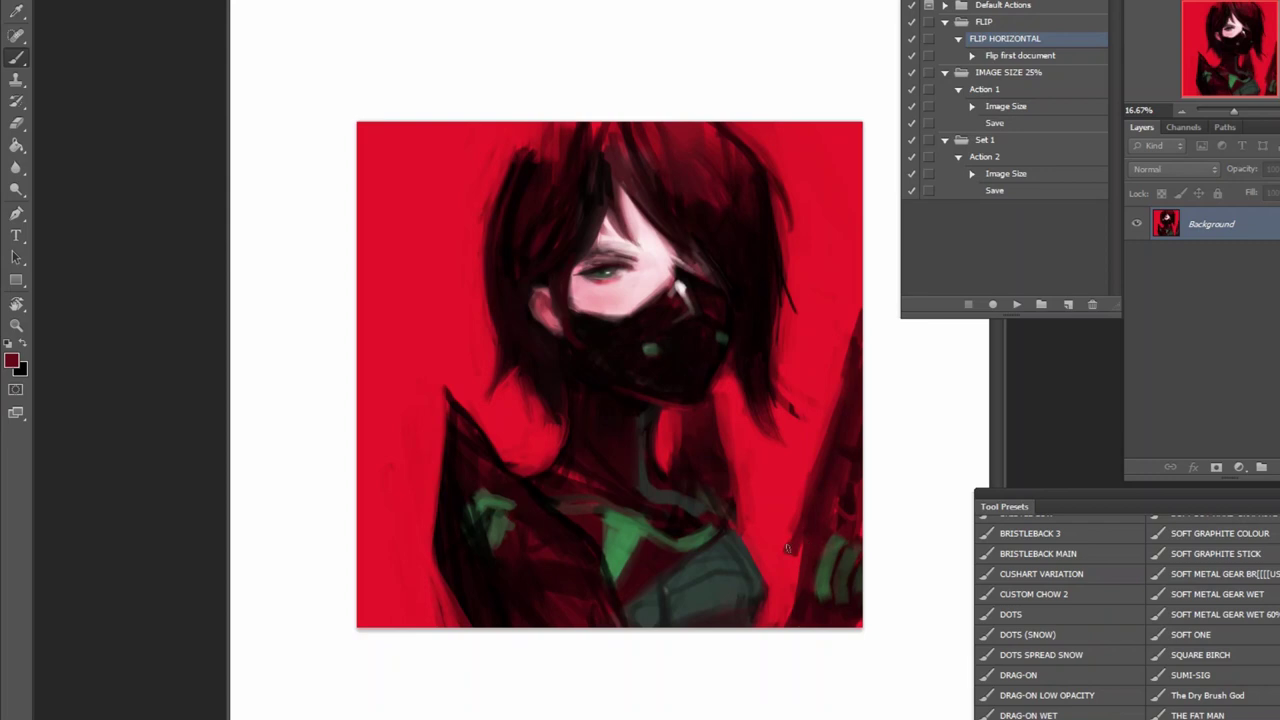
alt+click(522, 340)
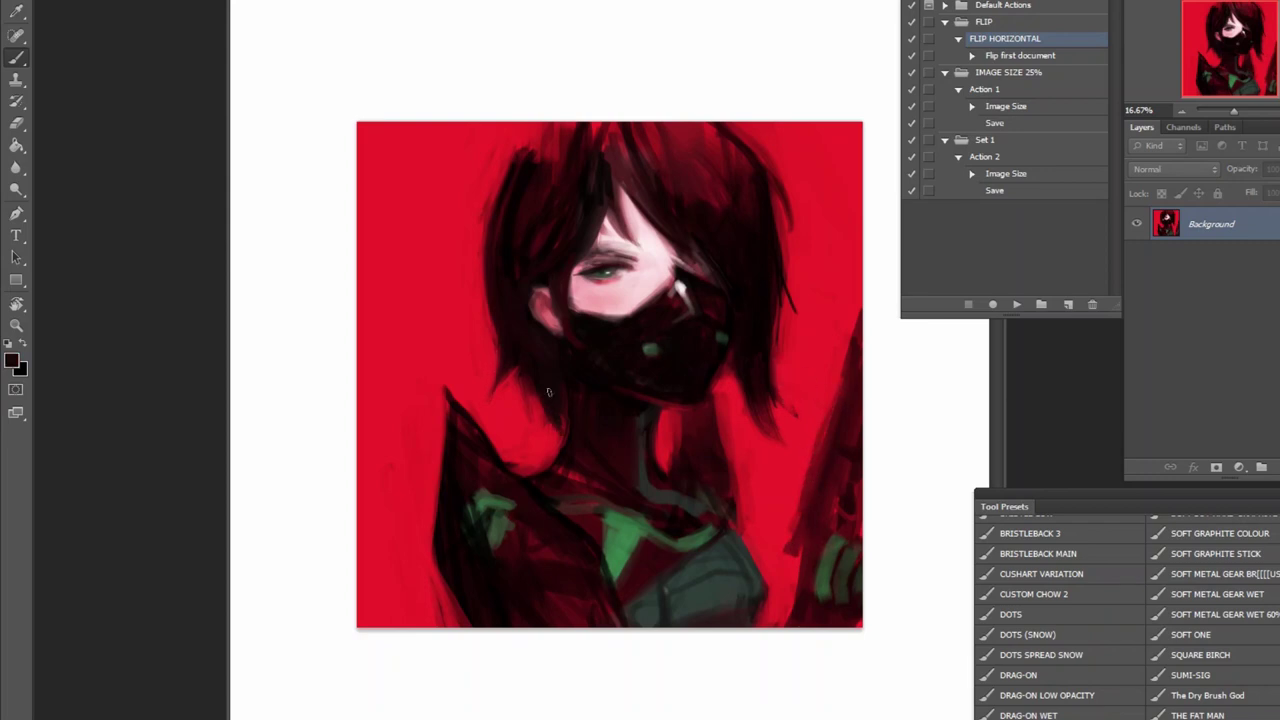
drag(416, 541, 549, 673)
key(ctrl+plus)
key(ctrl+plus)
key(ctrl+plus)
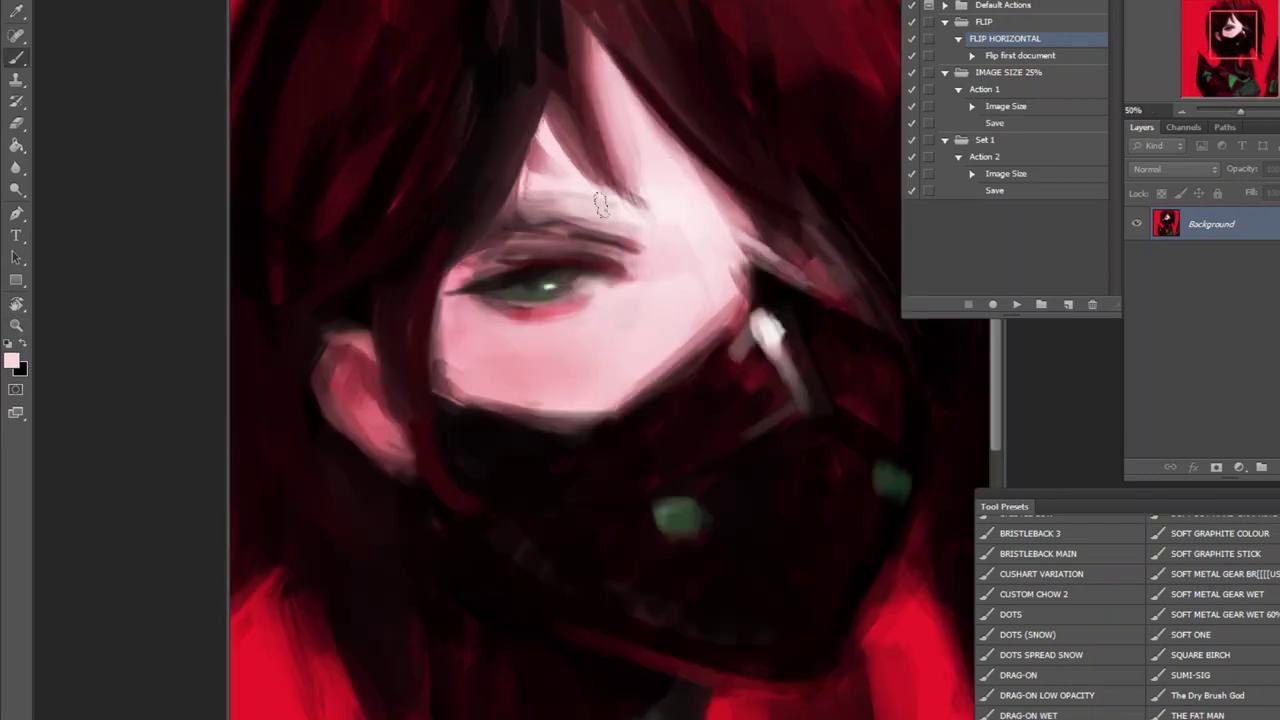
alt+click(900, 598)
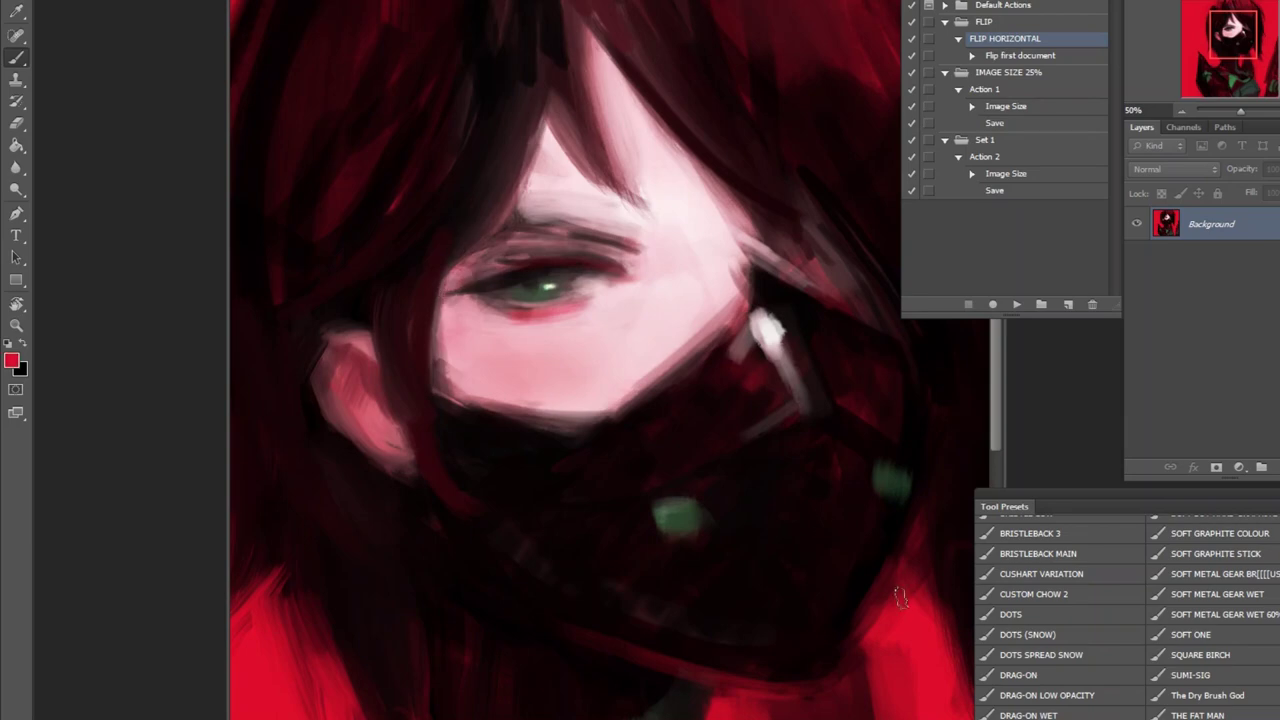
alt+click(459, 289)
key(ctrl+minus)
- Sample the pink skin, choose the SOFT METAL GEAR WET brush, and flip the painting back
alt+click(698, 242)
alt+click(690, 236)
click(229, 165)
key(ctrl+minus)
click(1245, 594)
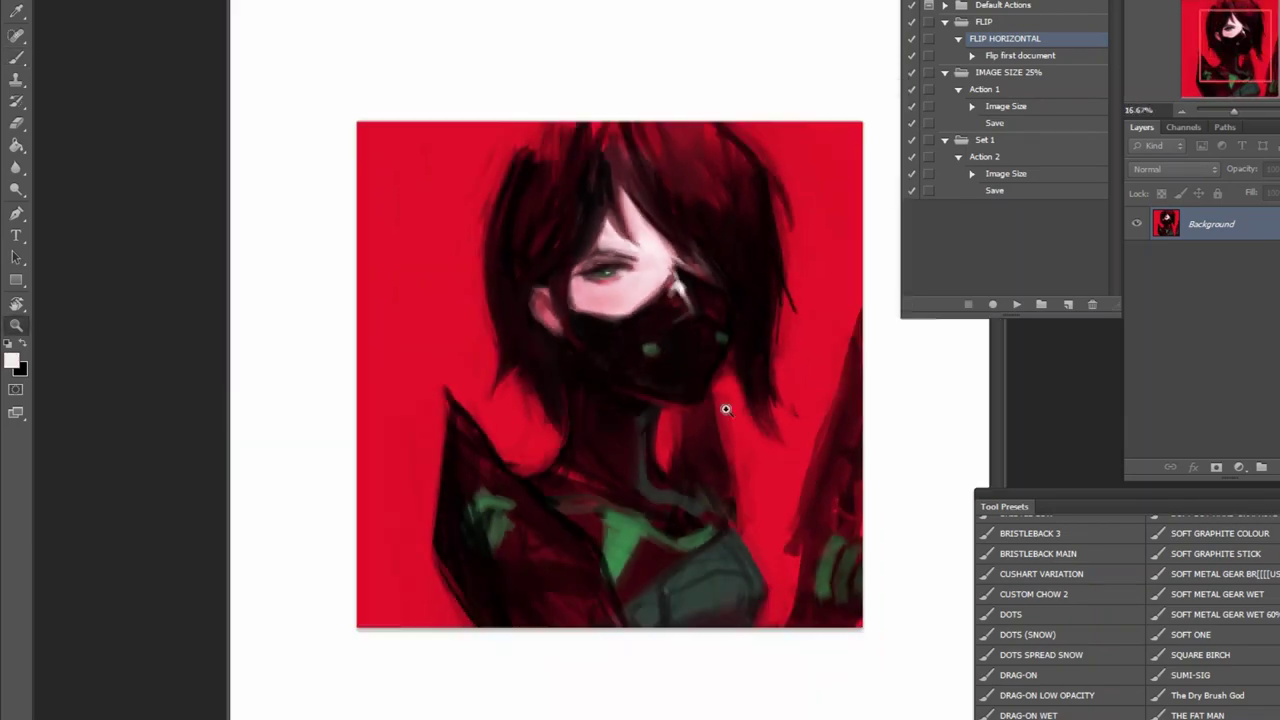
key(F2)
- Cover the right shoulder's green with dark red and extend a green stroke across the chest
drag(698, 528, 755, 539)
key(bracketleft)
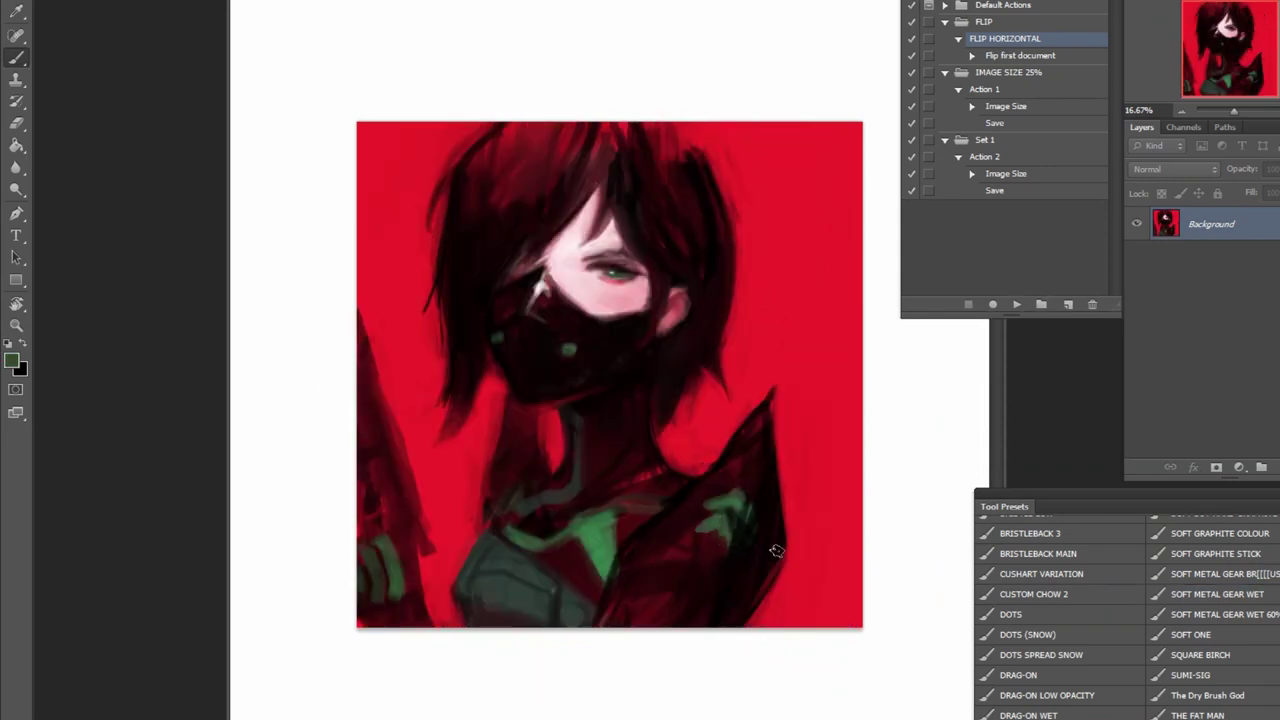
alt+click(752, 537)
drag(593, 523, 653, 499)
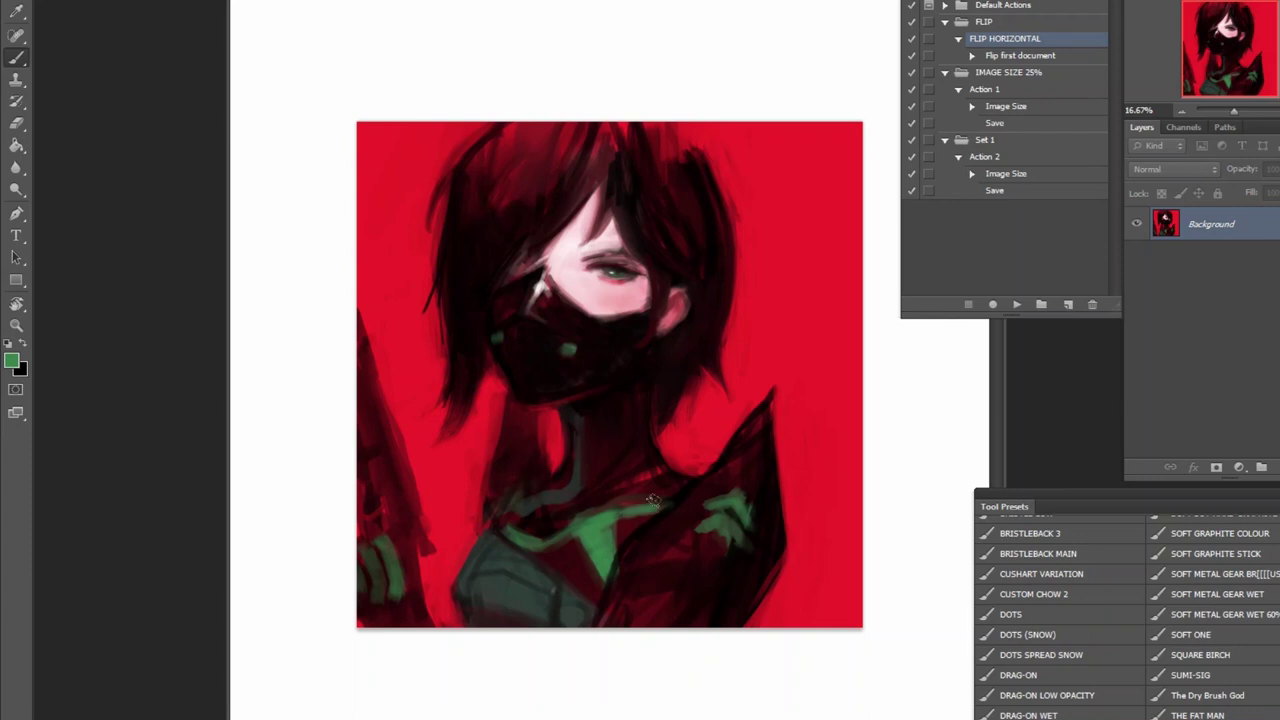
- Paint green accents on the lower-left hand
alt+click(525, 499)
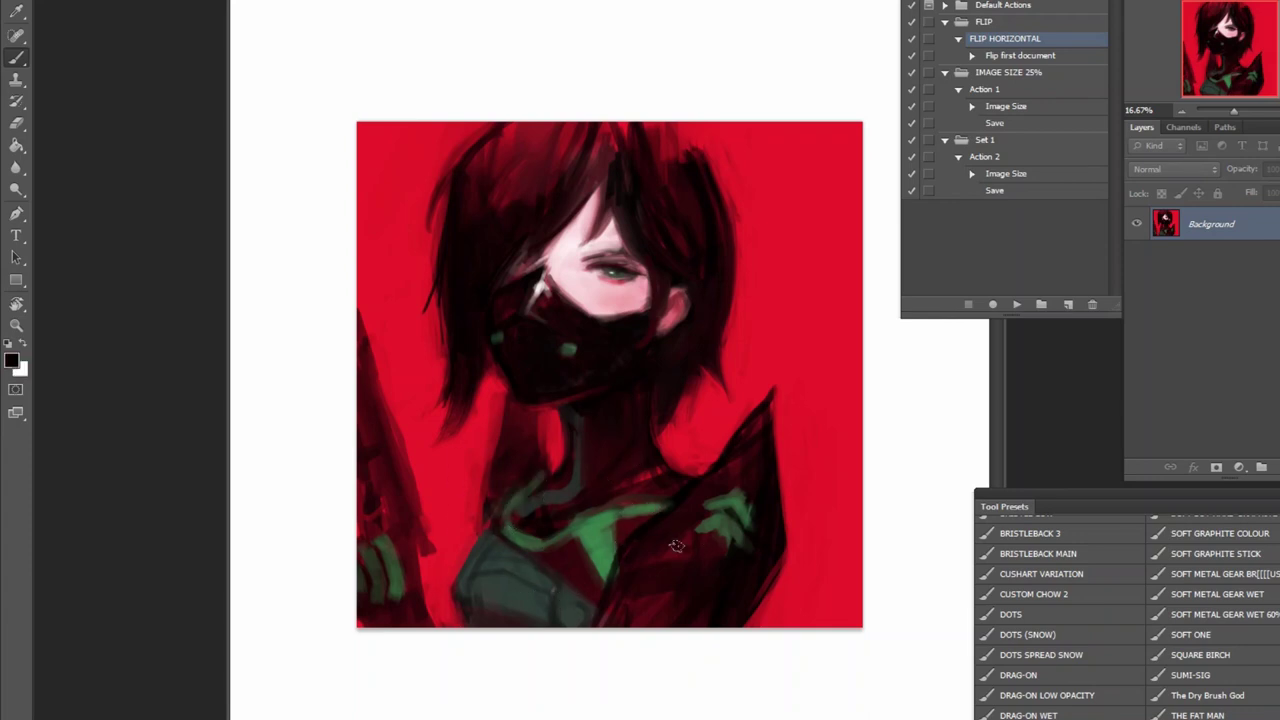
alt+click(438, 575)
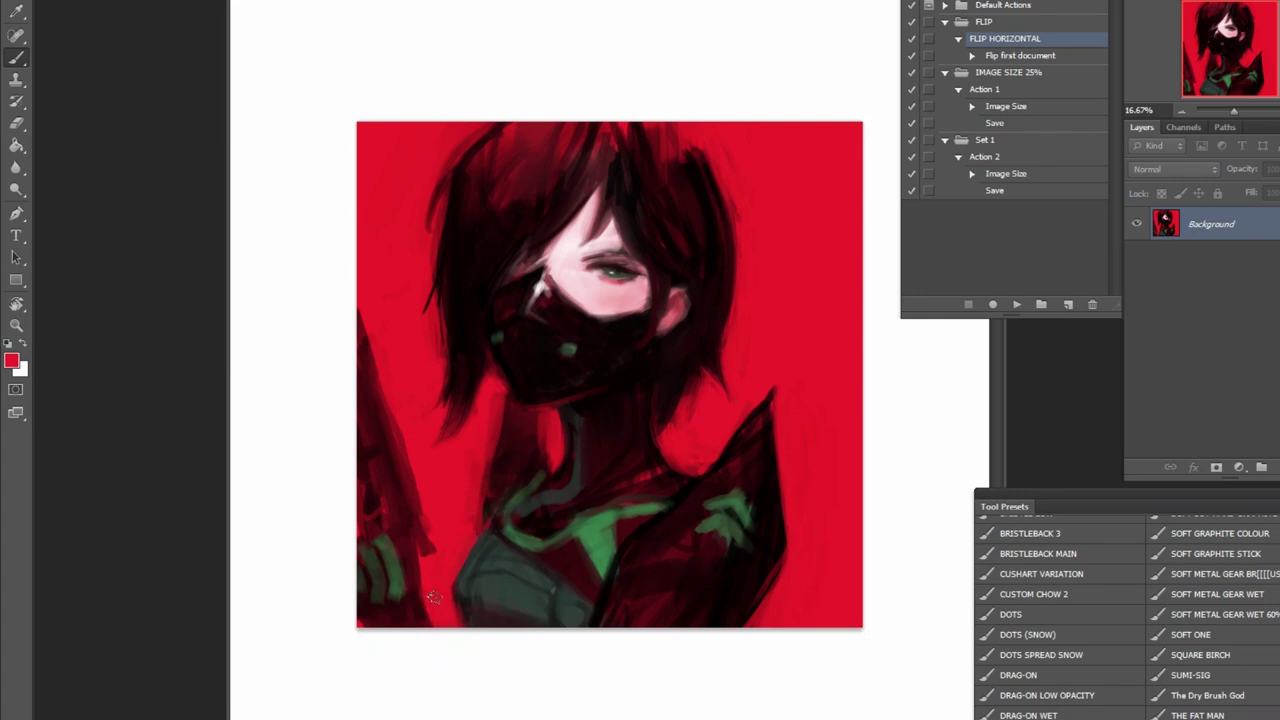
alt+click(400, 574)
drag(414, 610, 407, 548)
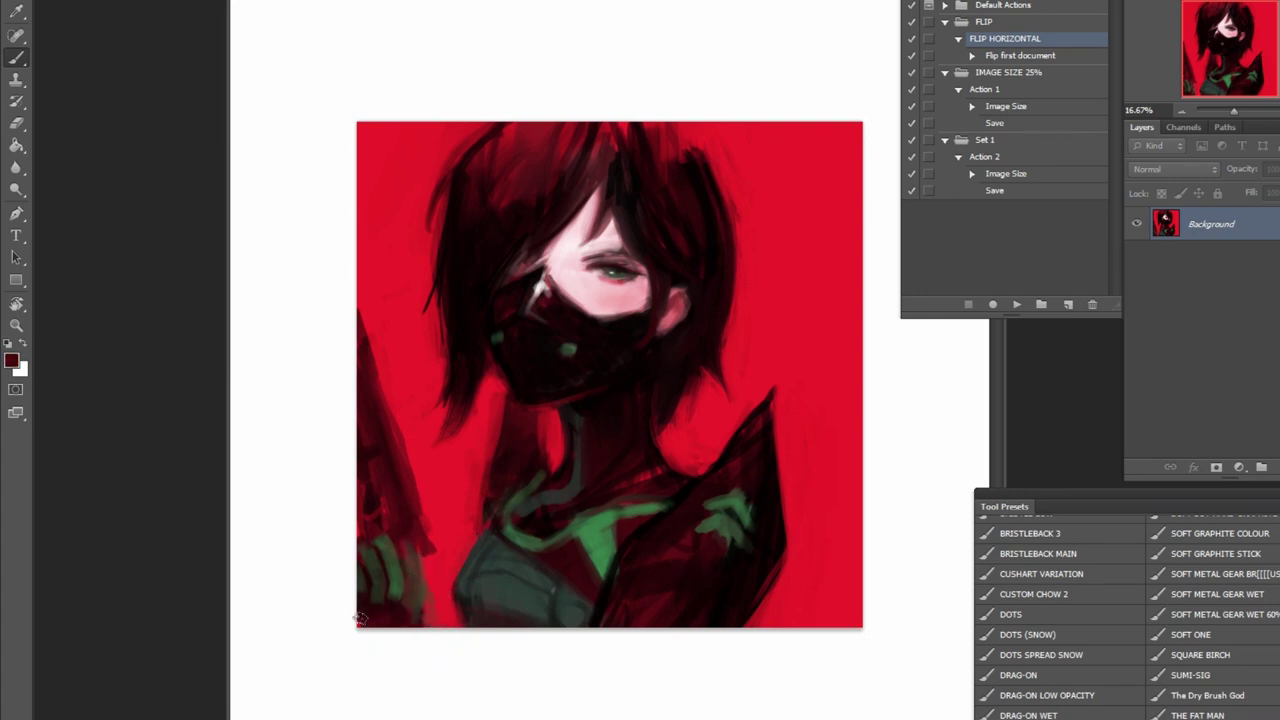
- Dab a light skin-tone highlight on the cheek
alt+click(418, 428)
scroll(613, 262, up, 2)
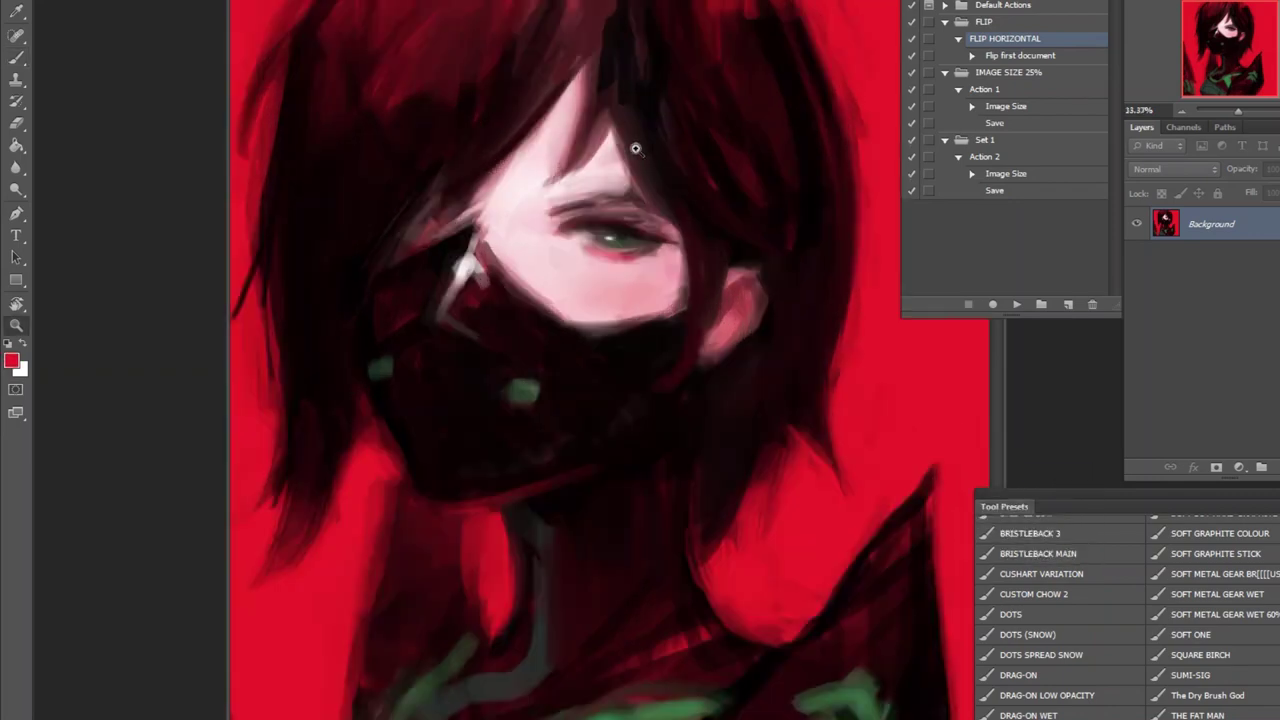
scroll(613, 262, up, 2)
alt+click(655, 438)
click(645, 393)
scroll(641, 253, down, 3)
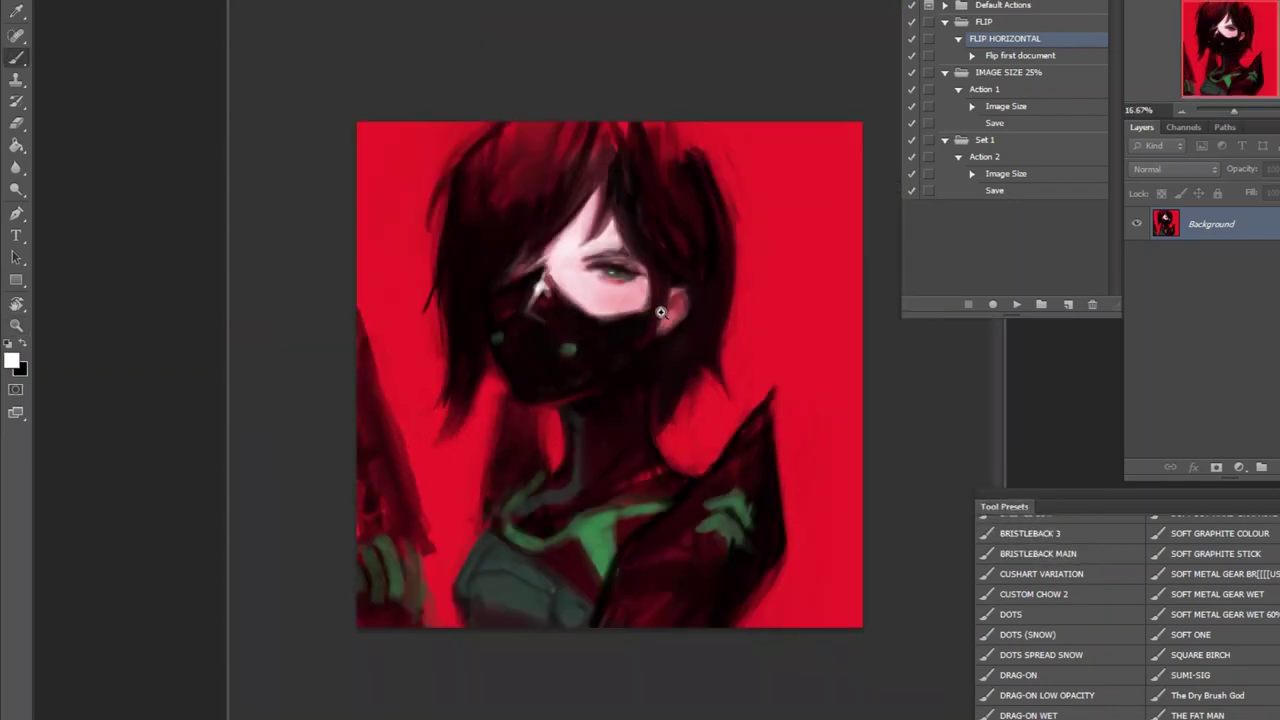
scroll(700, 328, up, 2)
- Sample red, reset default colours and add a new empty layer
alt+click(470, 455)
scroll(500, 470, down, 2)
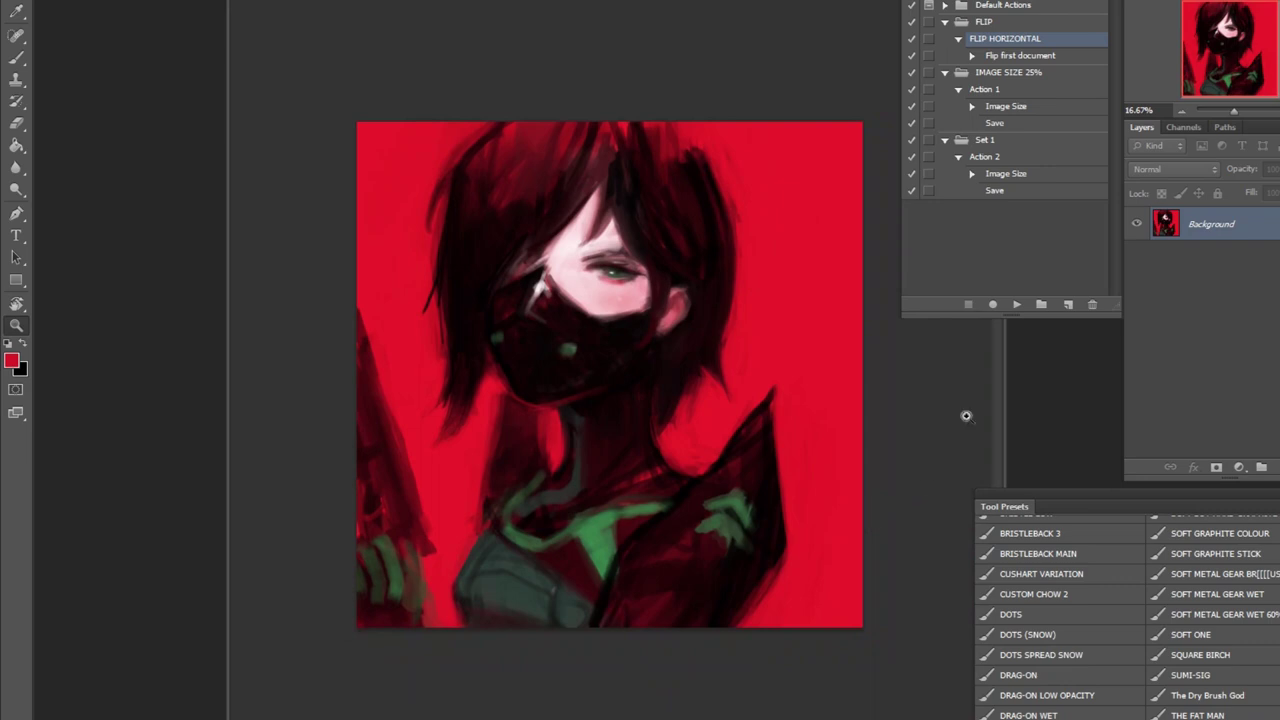
key(d)
key(ctrl+shift+alt+n)
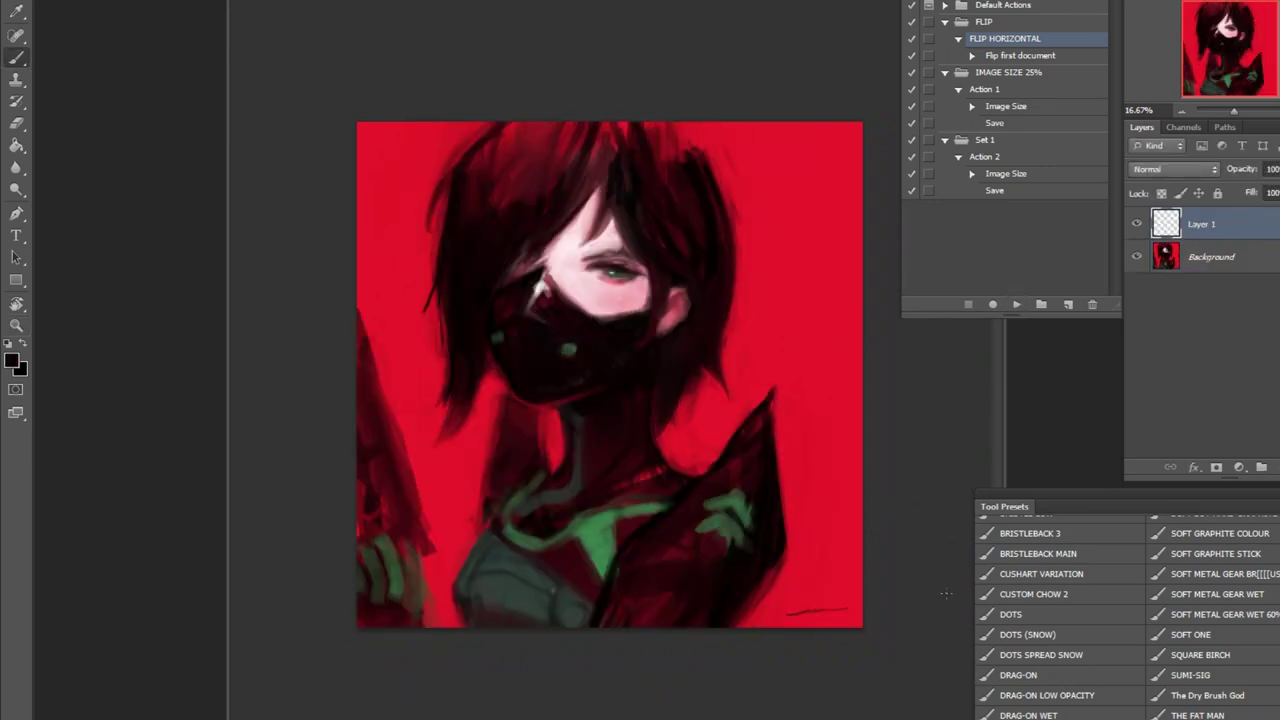
- Return to the Background layer and sample the light skin and dark red near the eye
click(1210, 257)
scroll(573, 255, up, 4)
alt+click(790, 414)
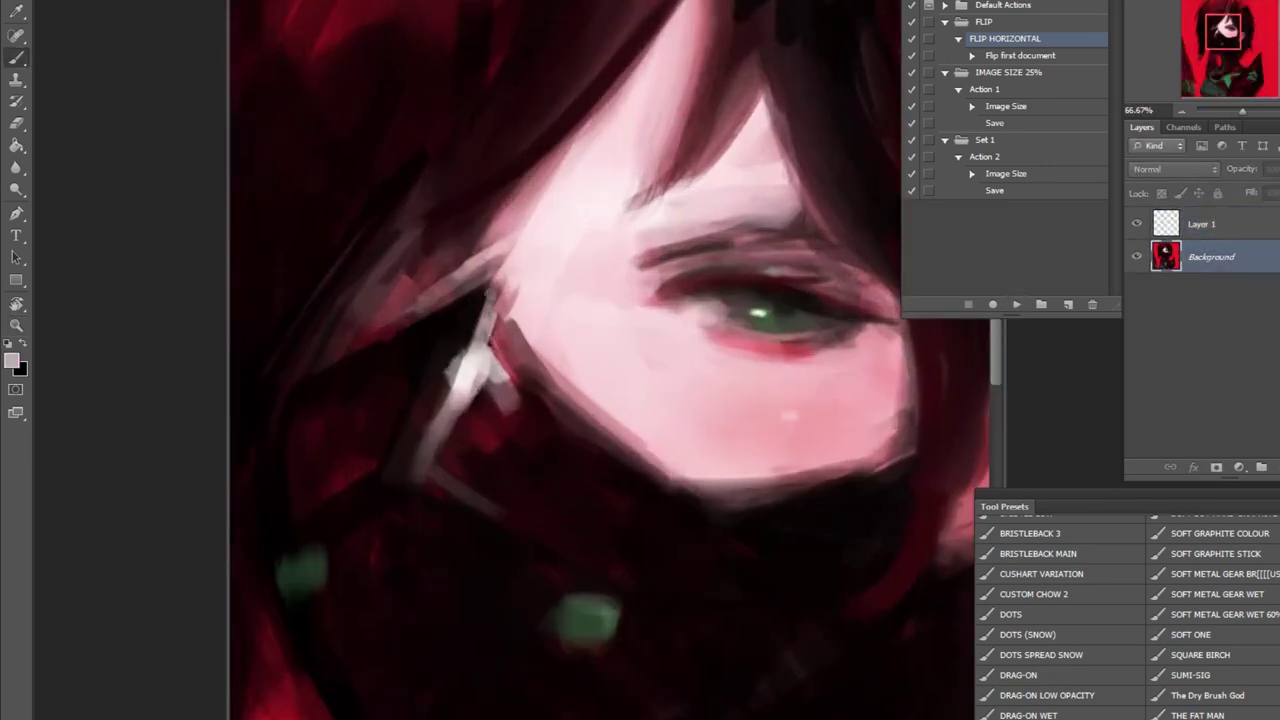
alt+click(480, 385)
scroll(660, 372, up, 1)
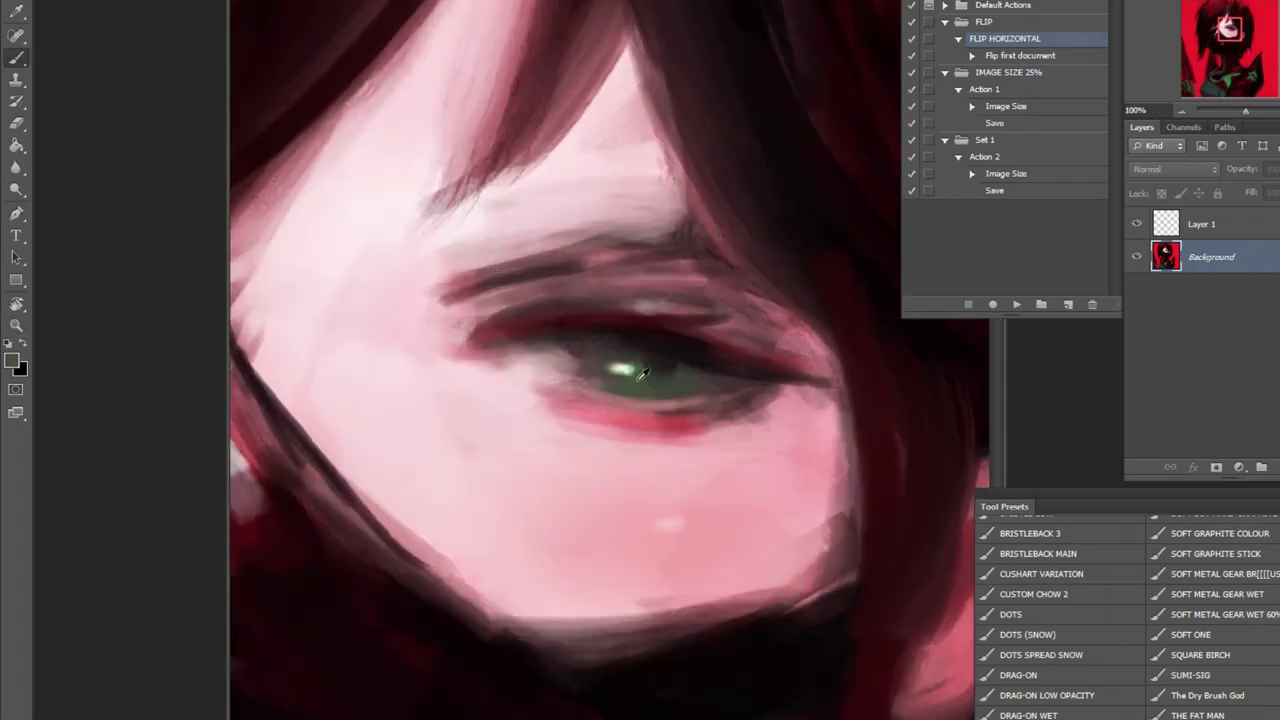
scroll(660, 372, down, 2)
scroll(660, 372, down, 2)
- Set green, sample a bright red, and switch to an enlarged mixer brush
key(Return)
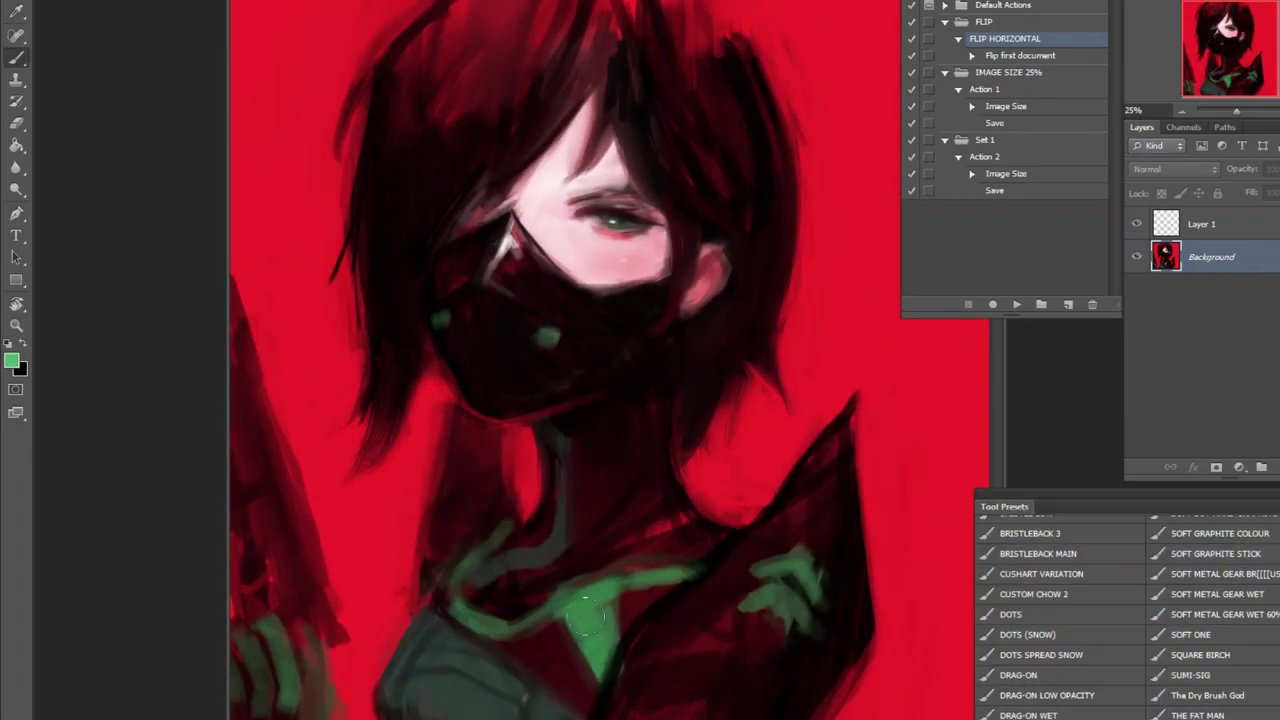
scroll(644, 243, up, 3)
scroll(644, 243, down, 1)
alt+click(694, 334)
scroll(694, 334, up, 1)
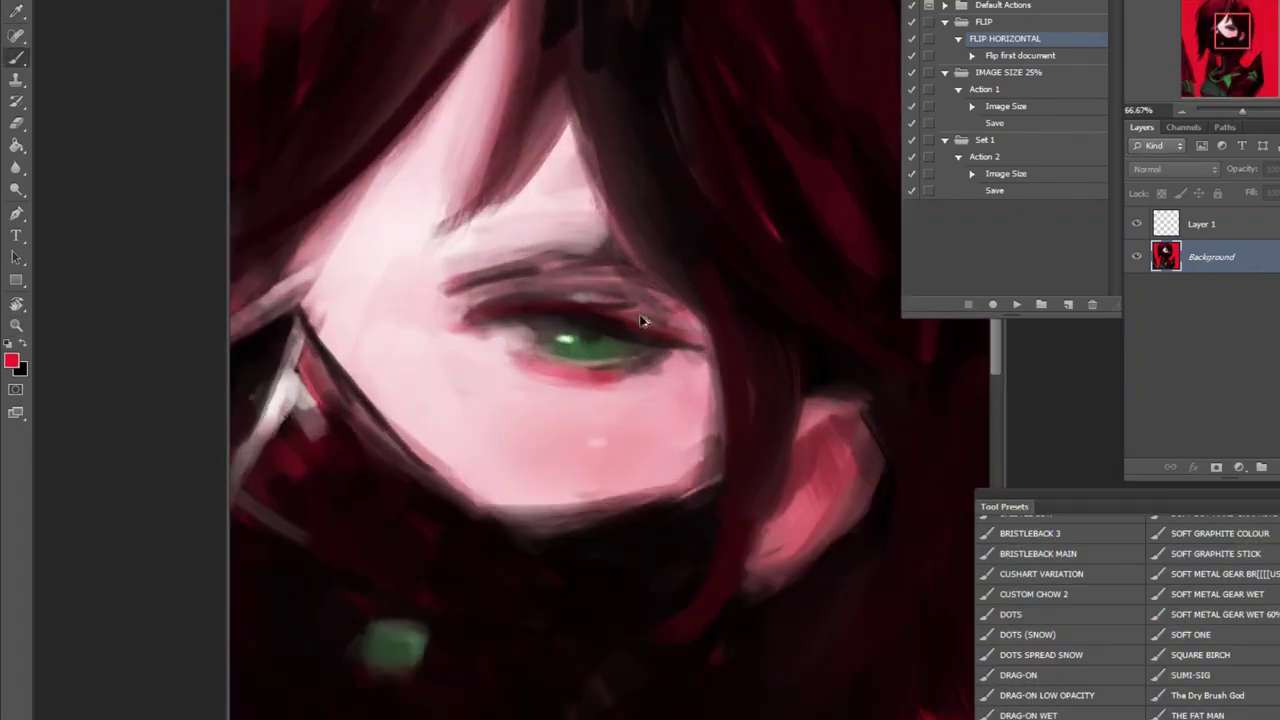
scroll(735, 337, down, 4)
key(shift+b)
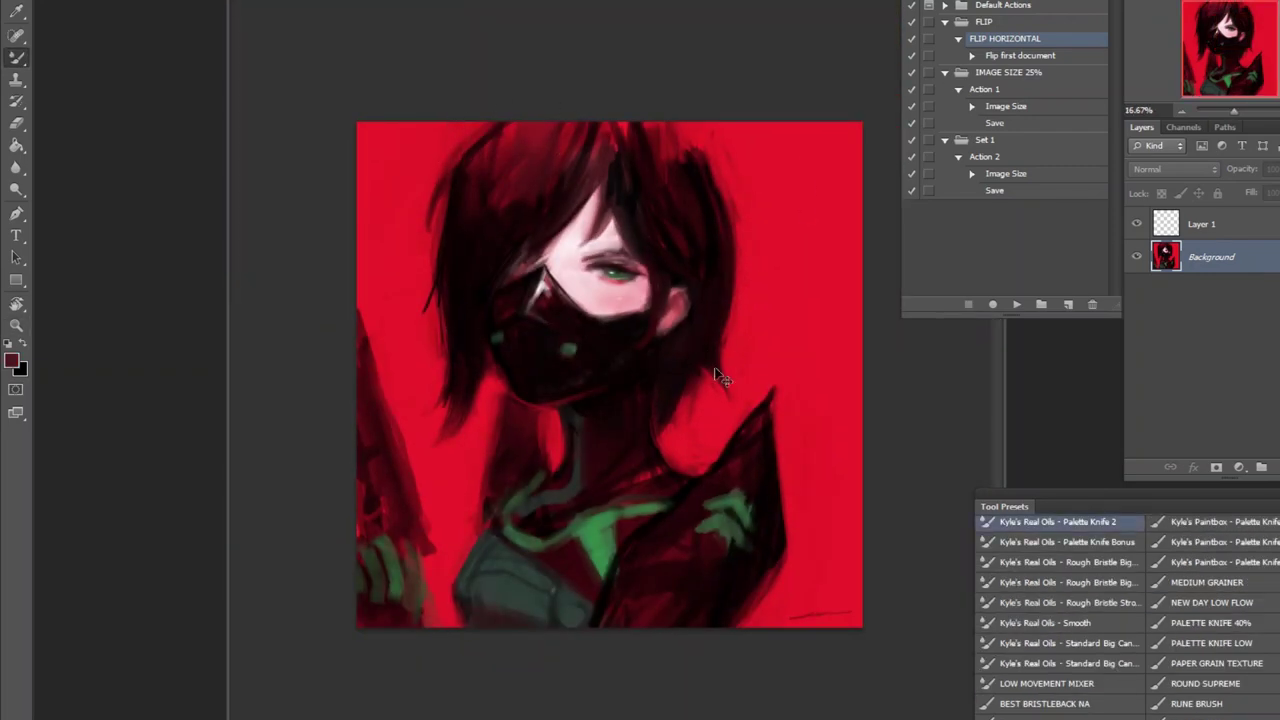
key(bracketright)
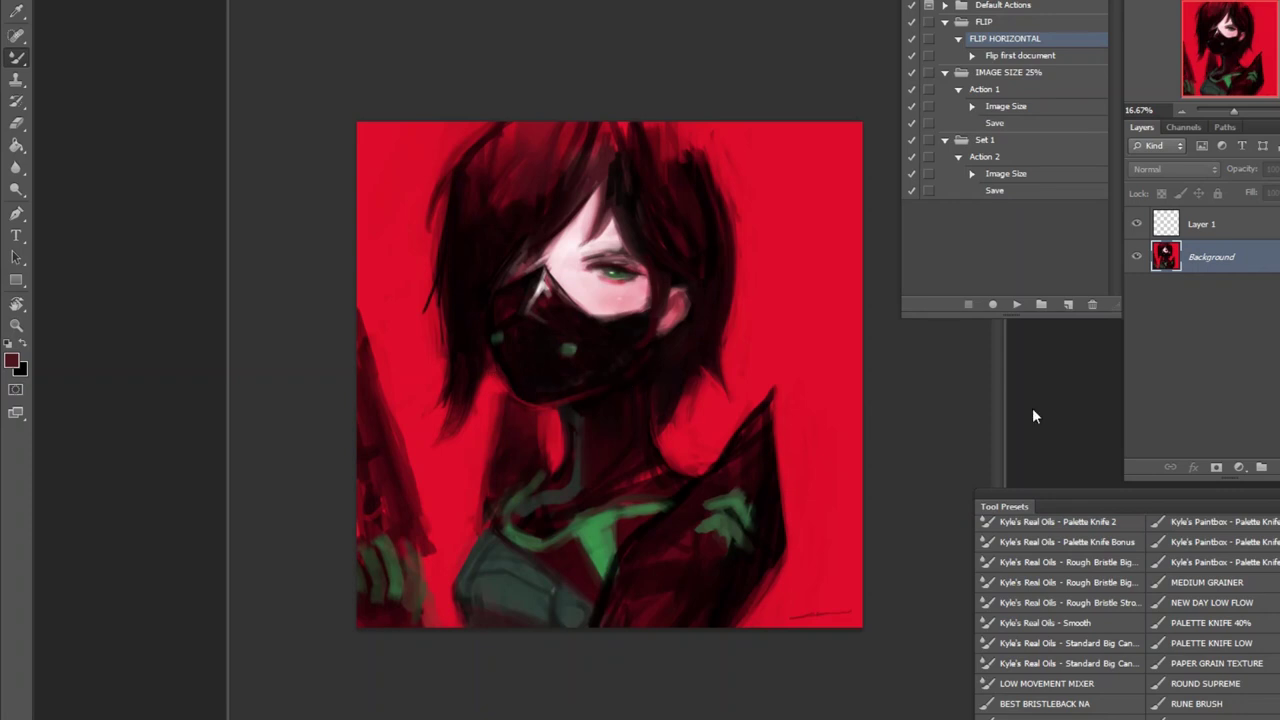
- Zoom in to review the face, then sample the background red and zoom out
key(z)
click(590, 230)
alt+click(621, 163)
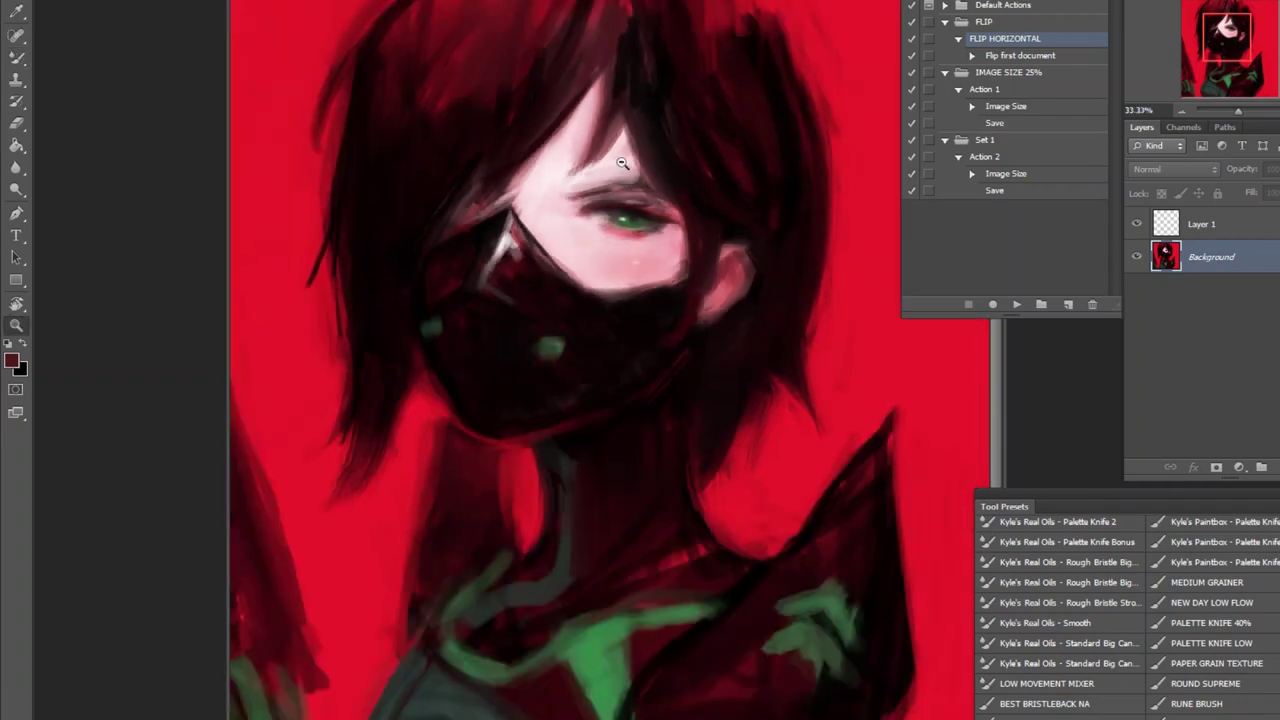
alt+click(621, 163)
key(b)
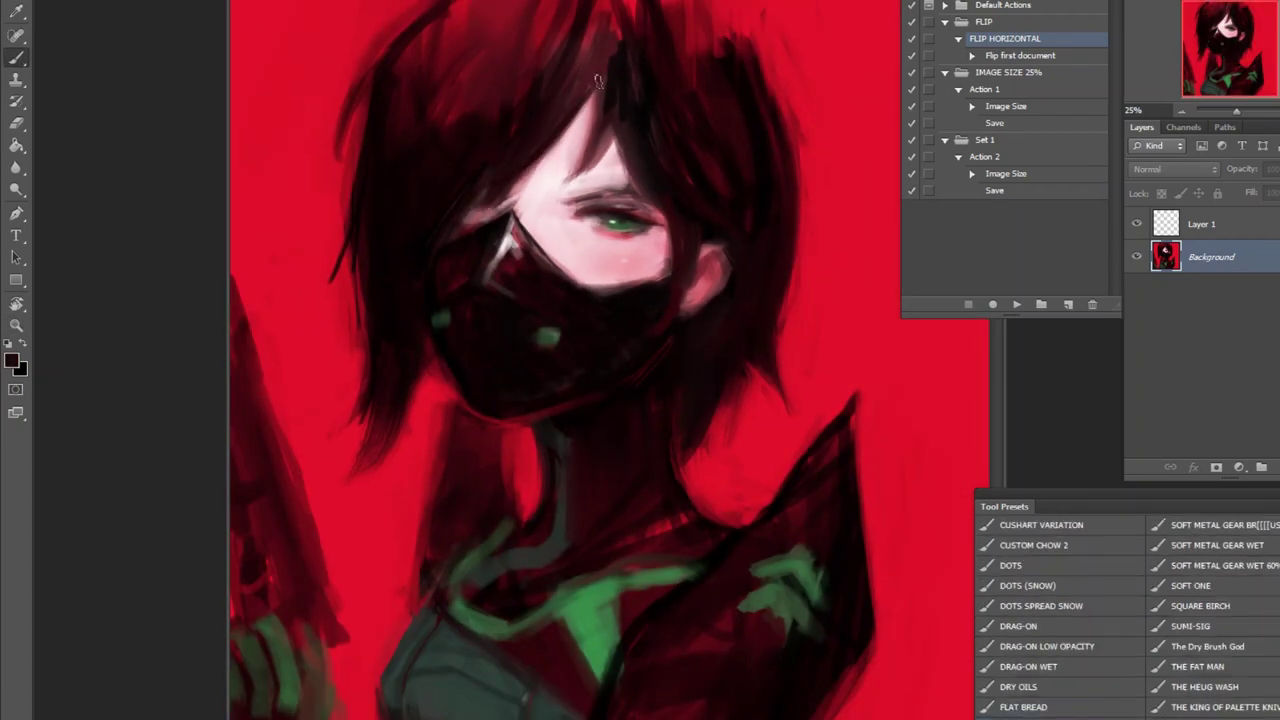
alt+click(369, 410)
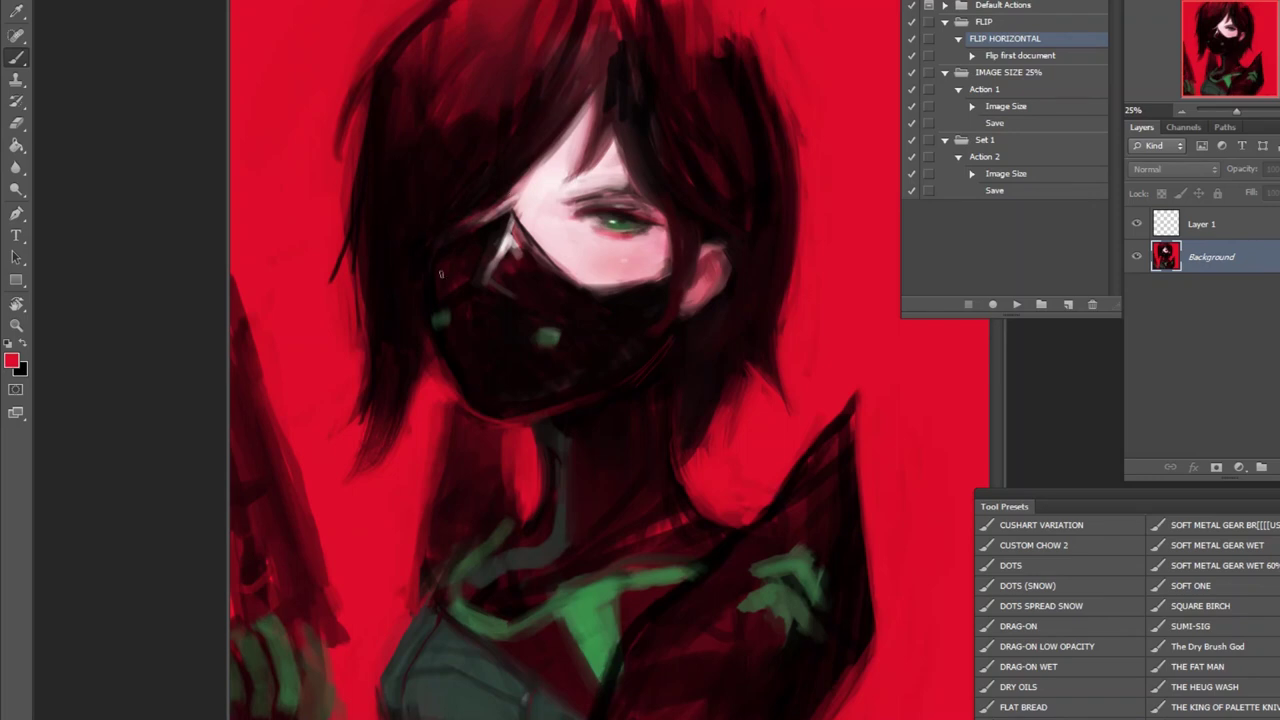
alt+click(823, 443)
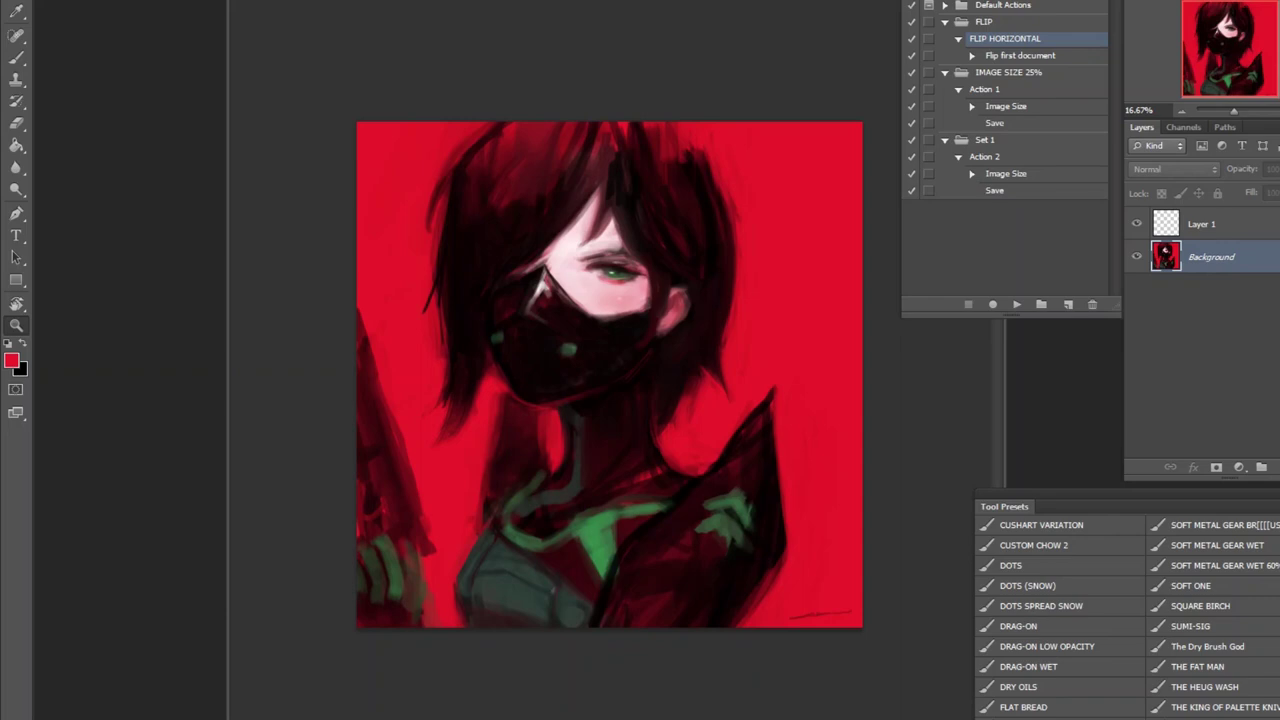
- Zoom in to paint the face, then sample the pale pink skin and bright red
scroll(1120, 610, down, 3)
key(ctrl+plus)
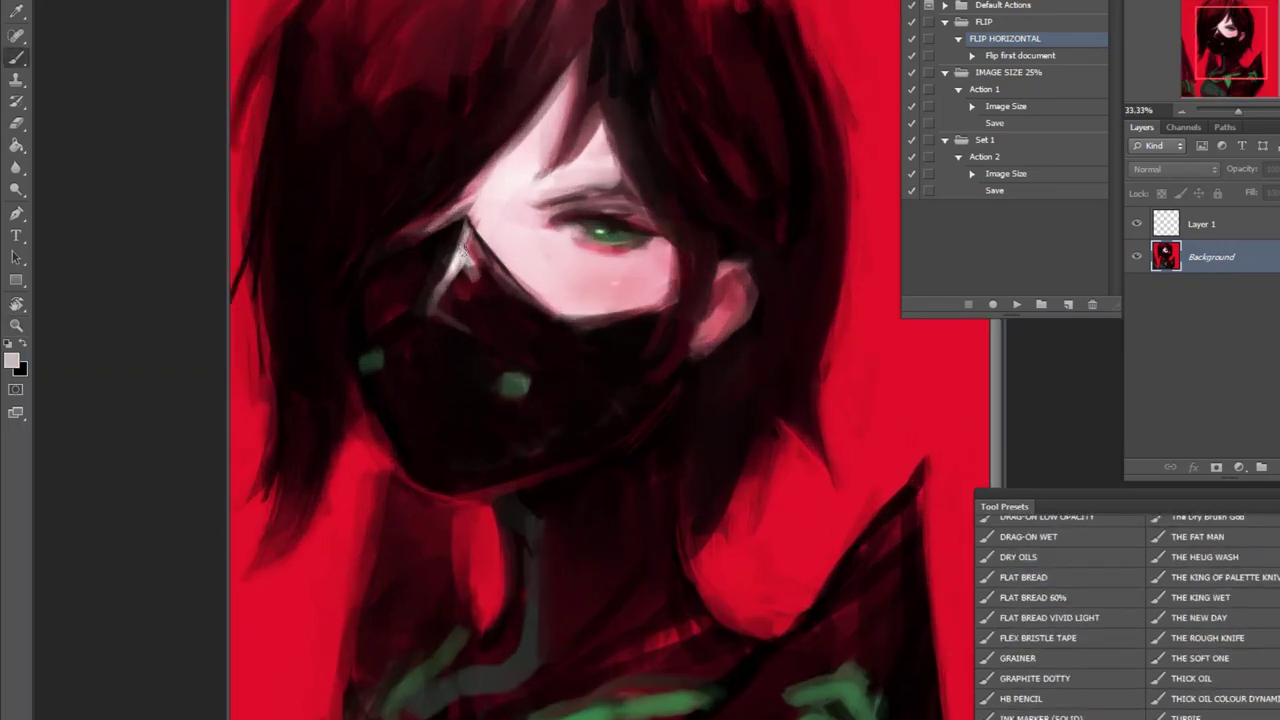
key(z)
alt+click(673, 386)
key(b)
alt+click(540, 286)
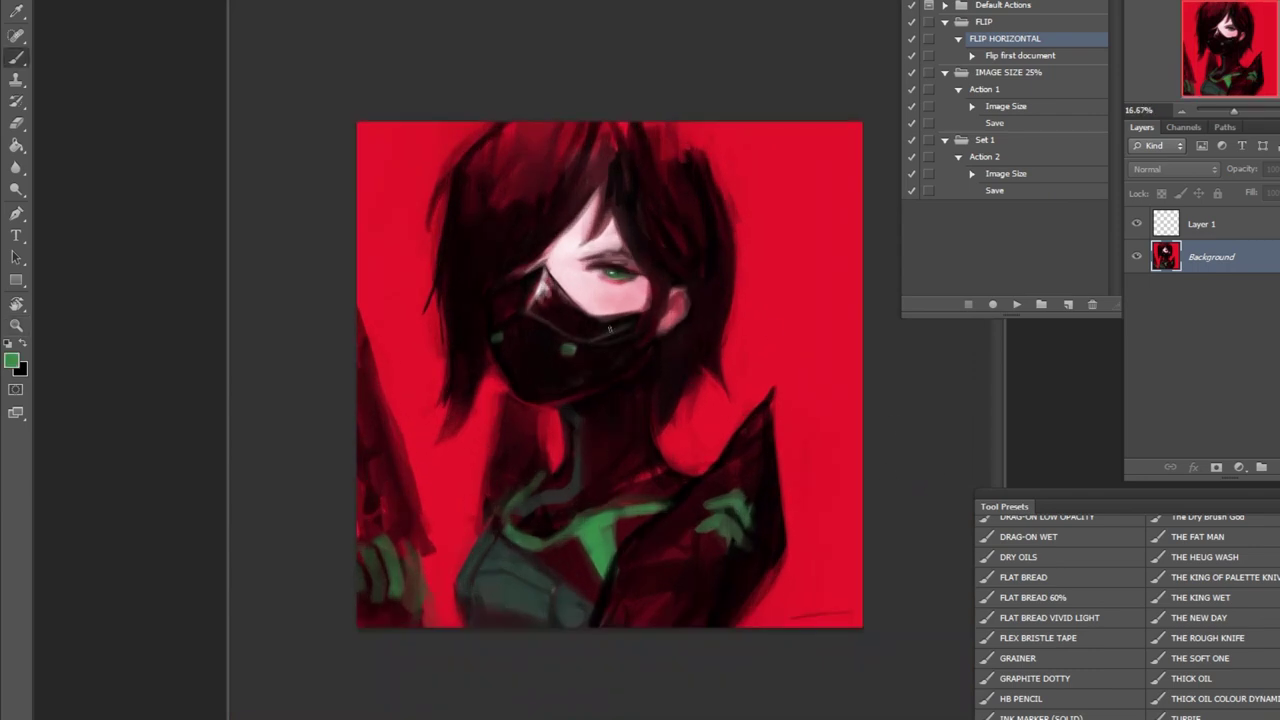
alt+click(706, 306)
- Apply a slight Curves bend to the tones and reposition the view
key(ctrl+m)
drag(1097, 631, 1094, 620)
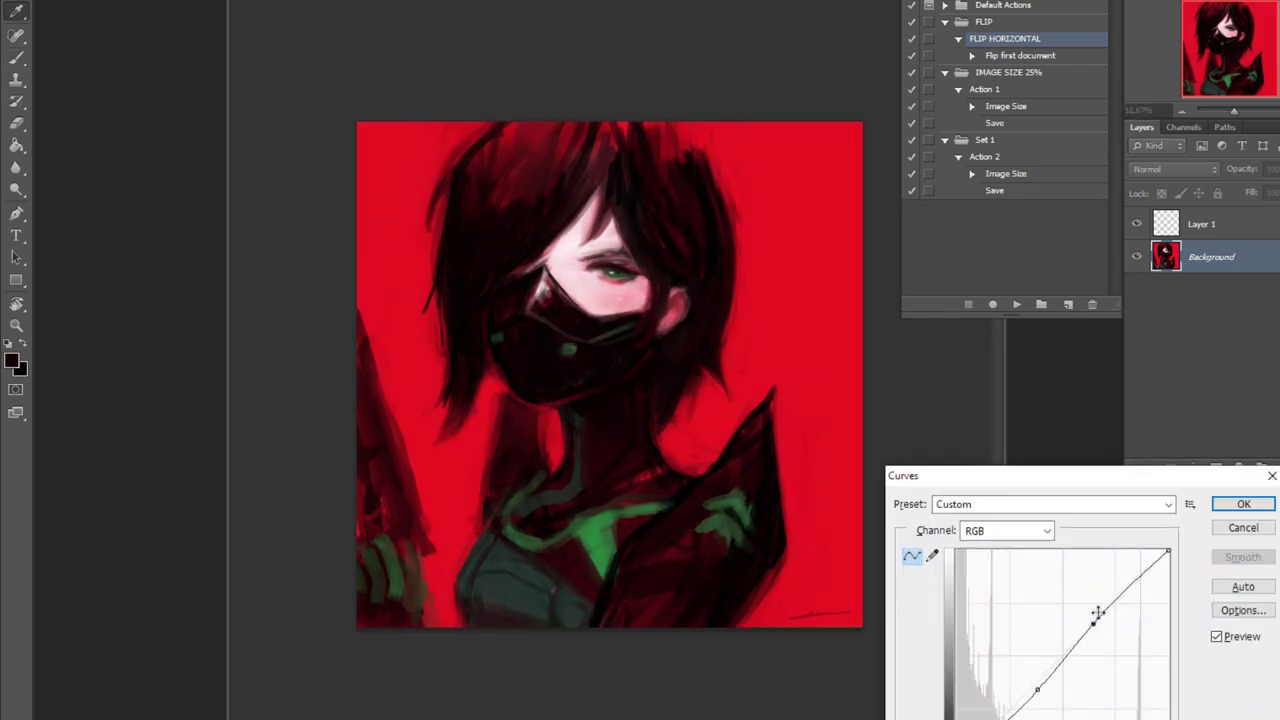
key(Return)
ctrl+click(569, 310)
scroll(664, 341, down, 1)
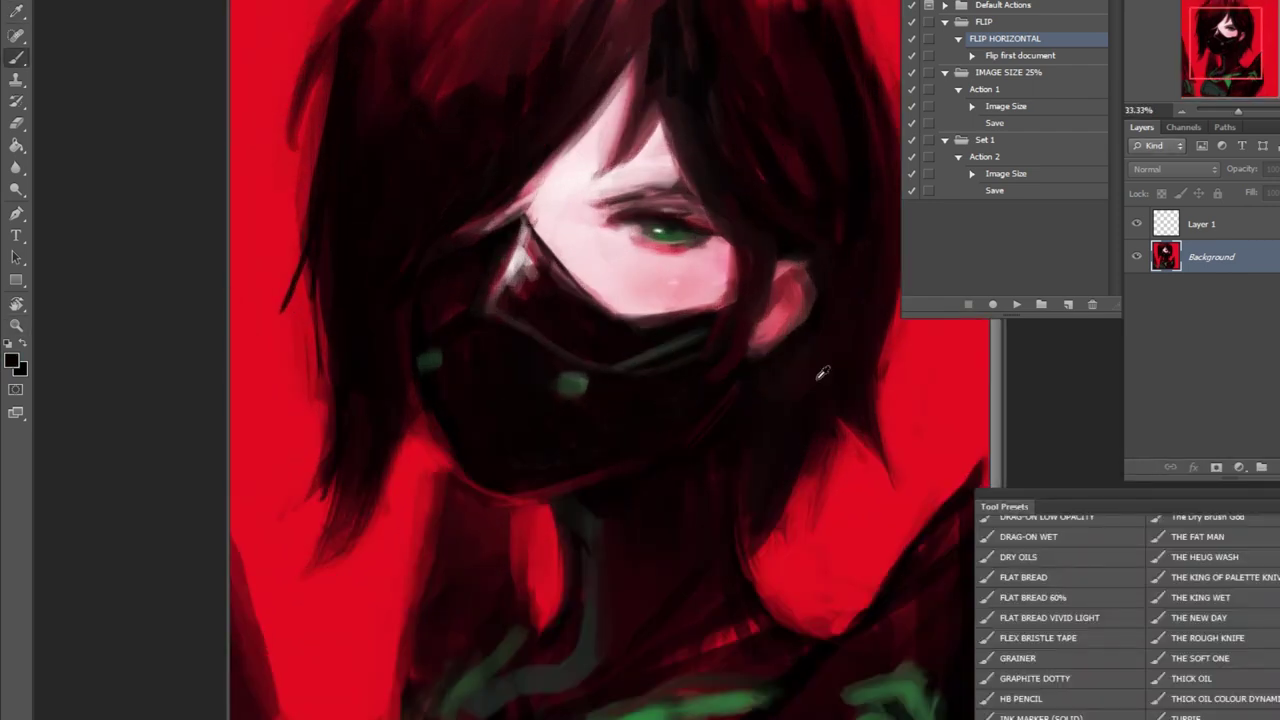
drag(822, 370, 788, 358)
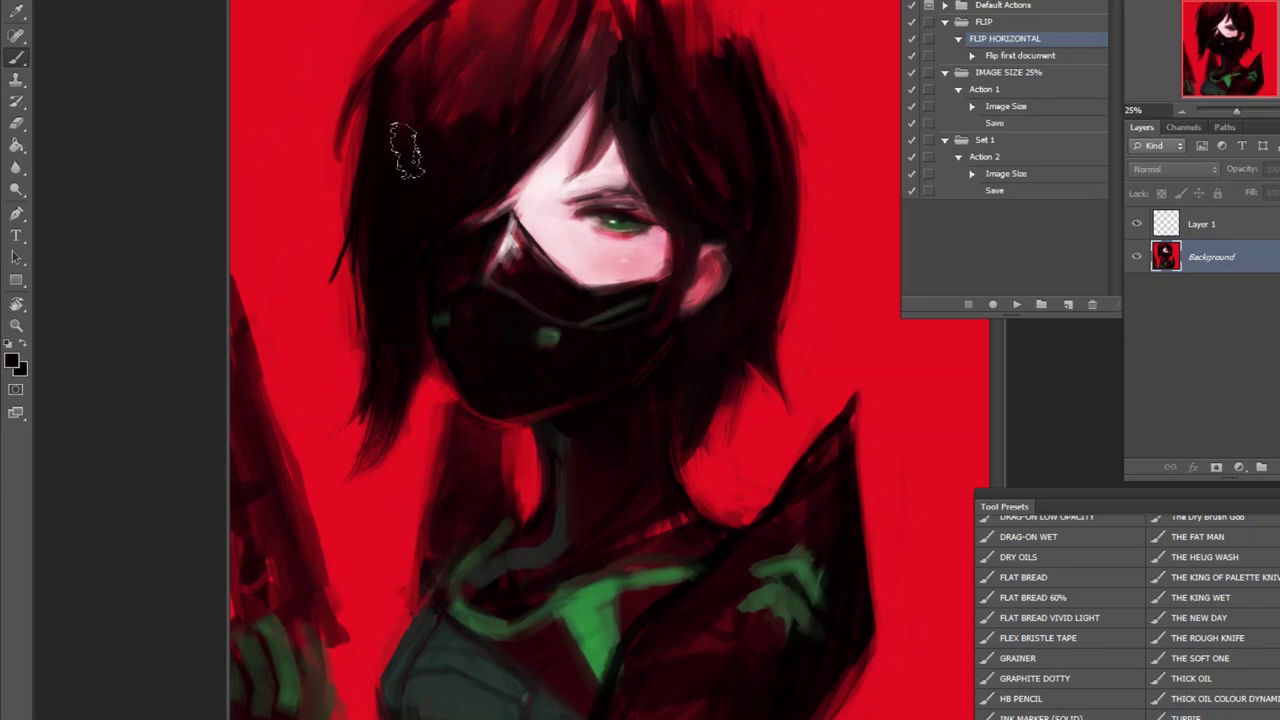
scroll(674, 480, down, 1)
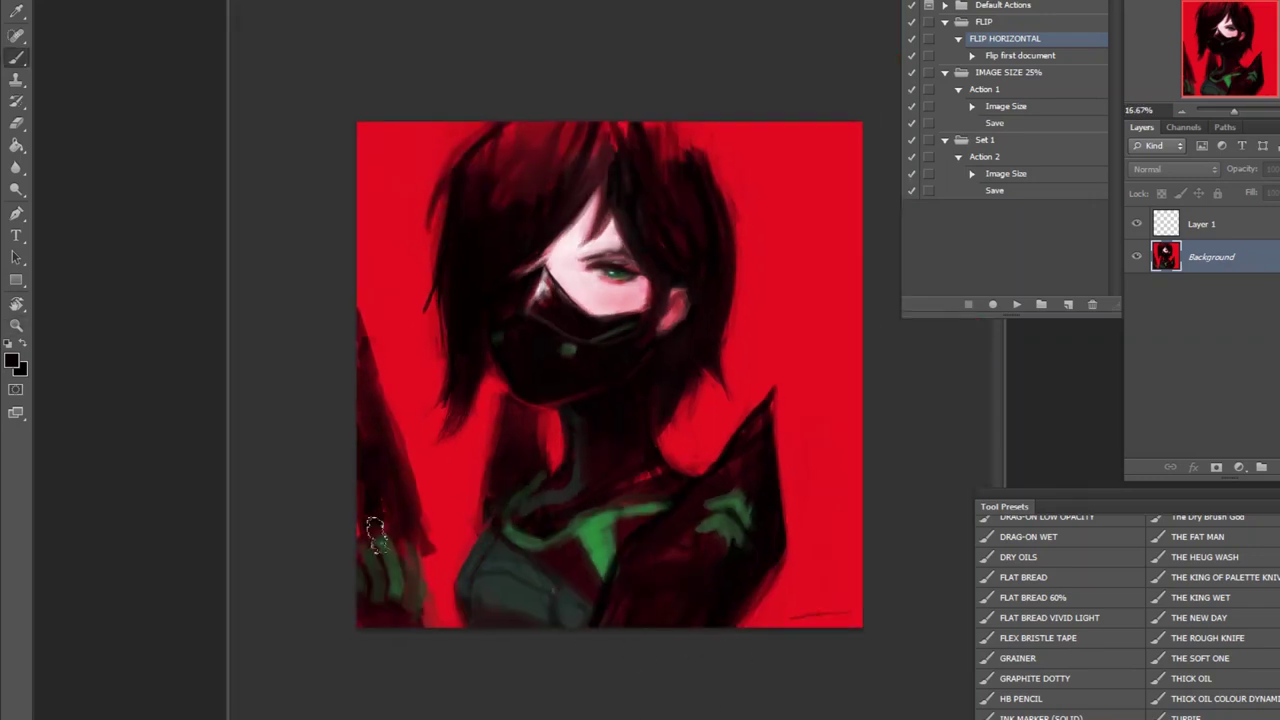
- Try blue, red and RGB curve changes in Curves, discarding each
key(ctrl+m)
drag(1045, 606, 1014, 700)
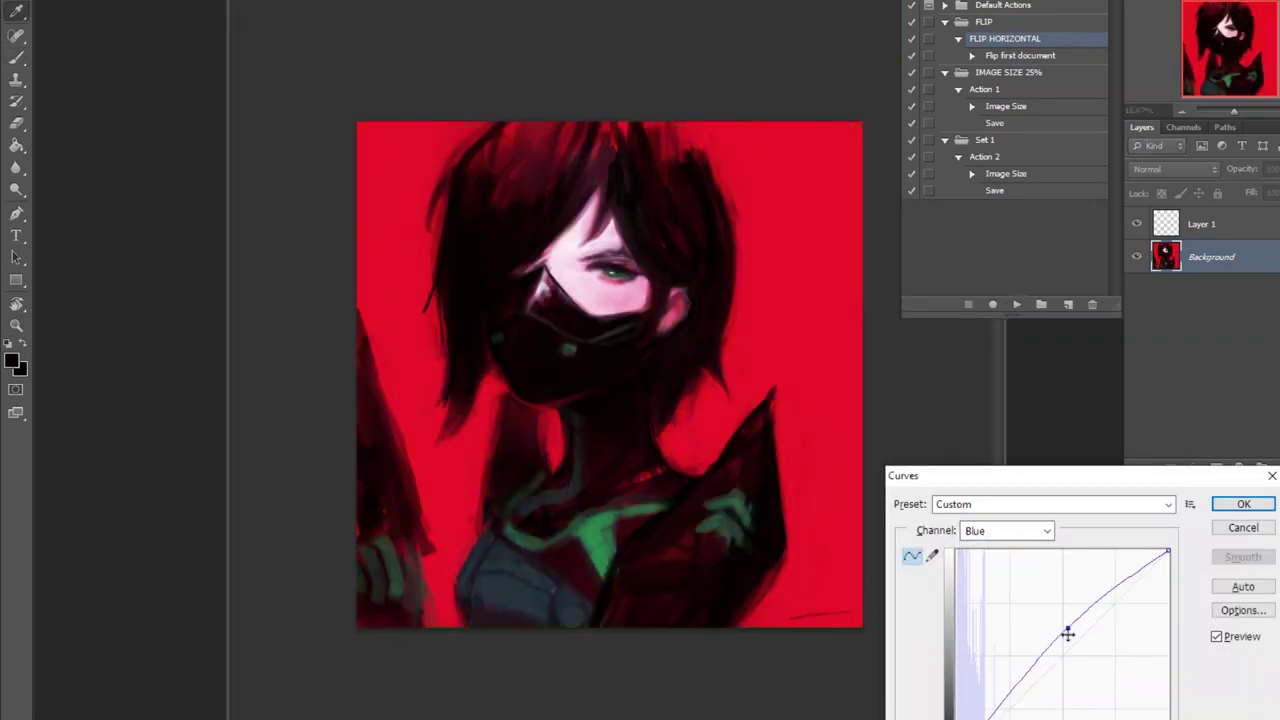
key(Escape)
key(ctrl+m)
key(alt+3)
drag(1168, 551, 1145, 562)
click(1006, 530)
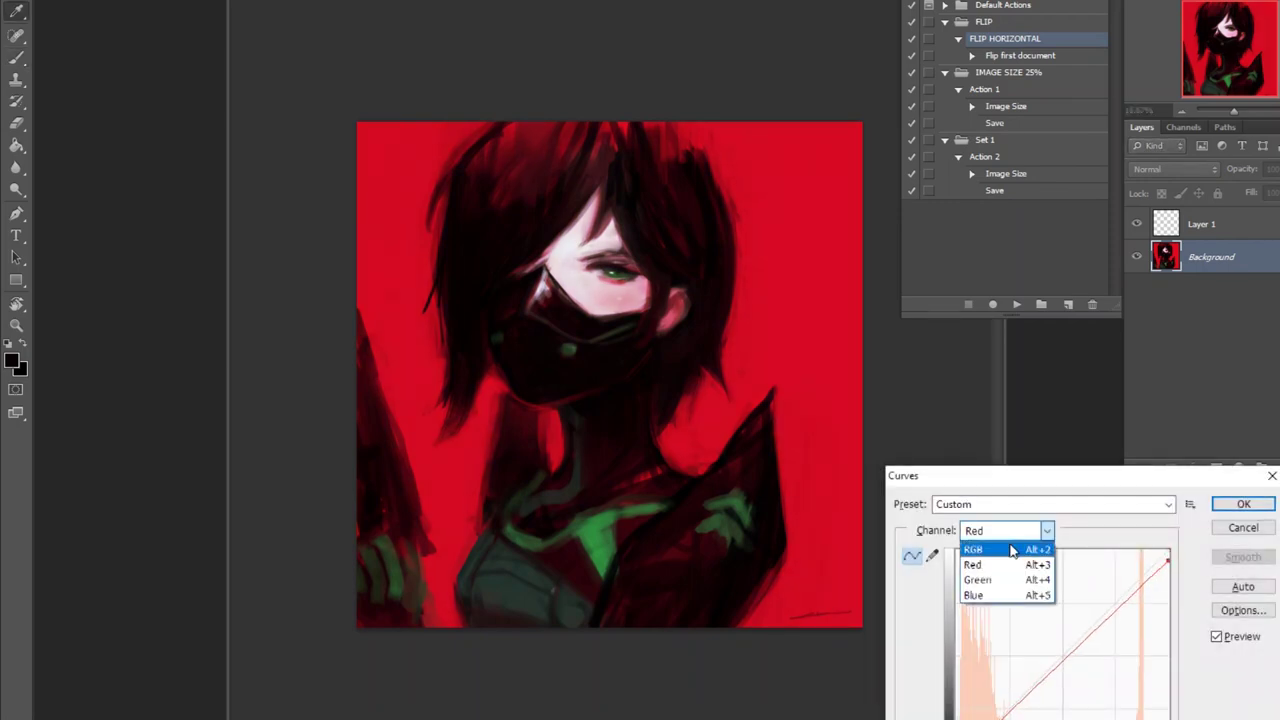
click(975, 546)
drag(1088, 611, 1088, 624)
key(Escape)
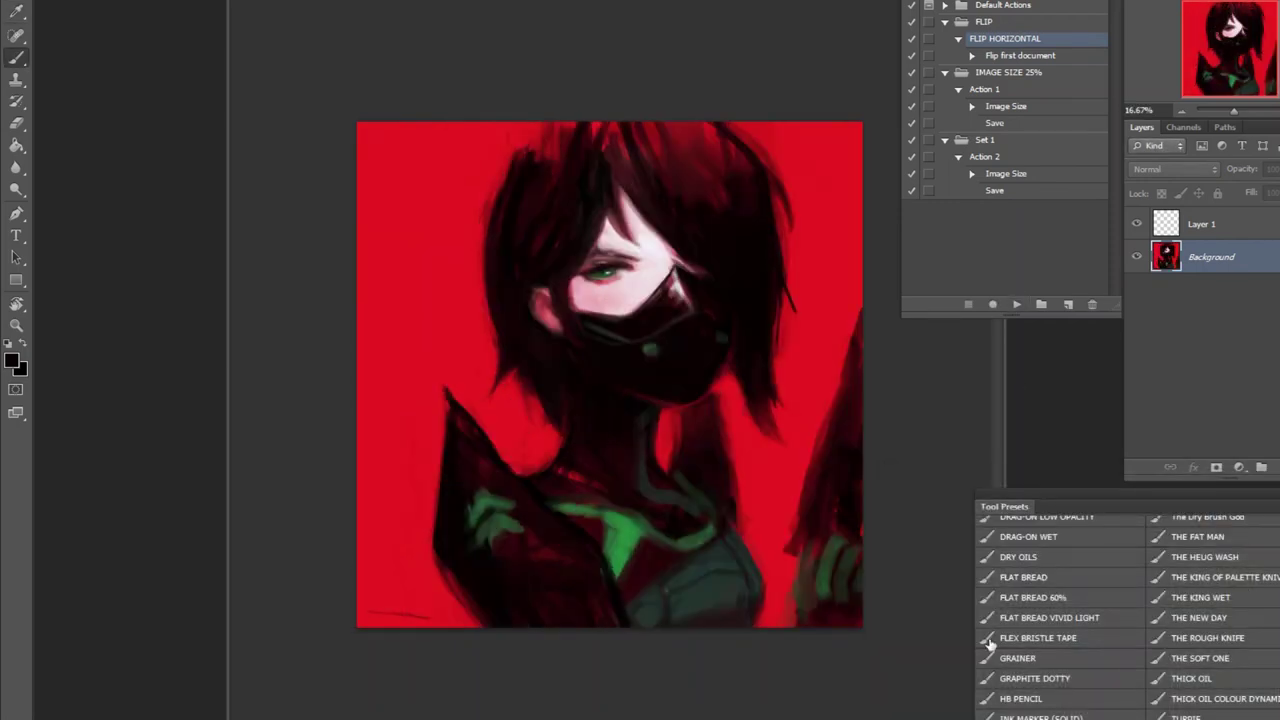
- Apply Hue/Saturation with saturation +28 and a small lightness boost
key(ctrl+u)
drag(1093, 541, 1120, 543)
drag(1093, 585, 1100, 585)
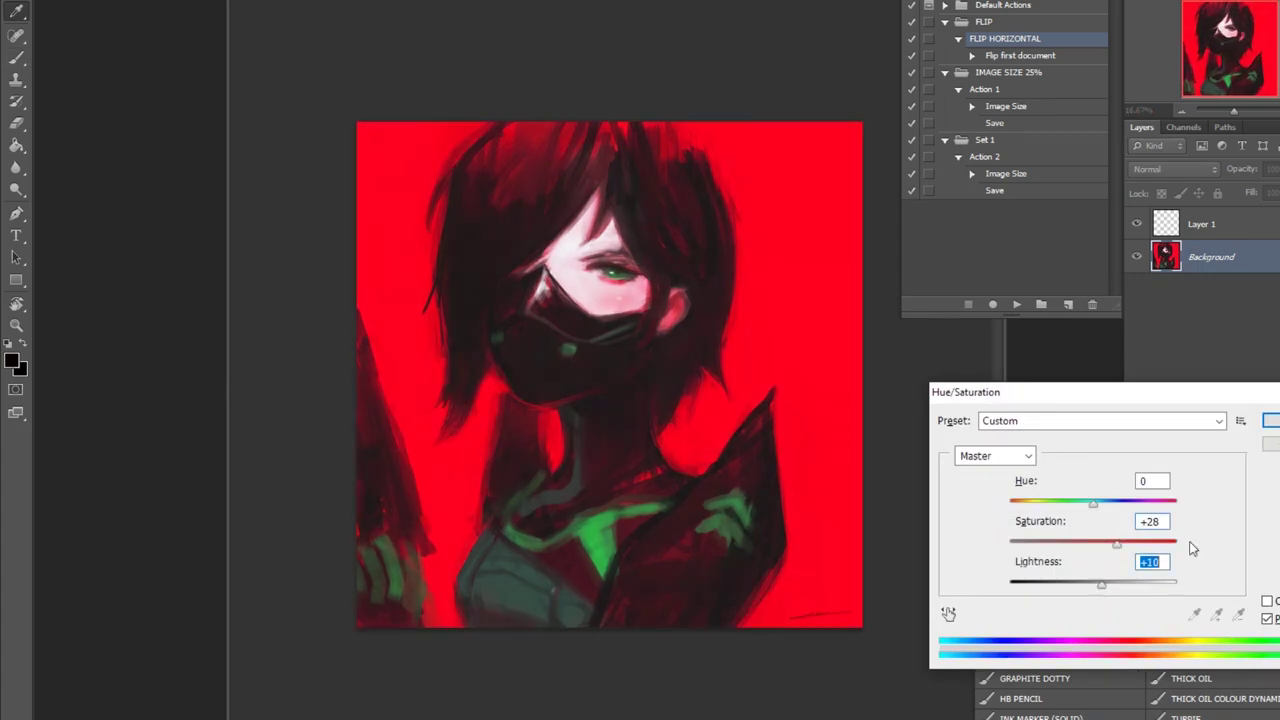
text(0)
key(Return)
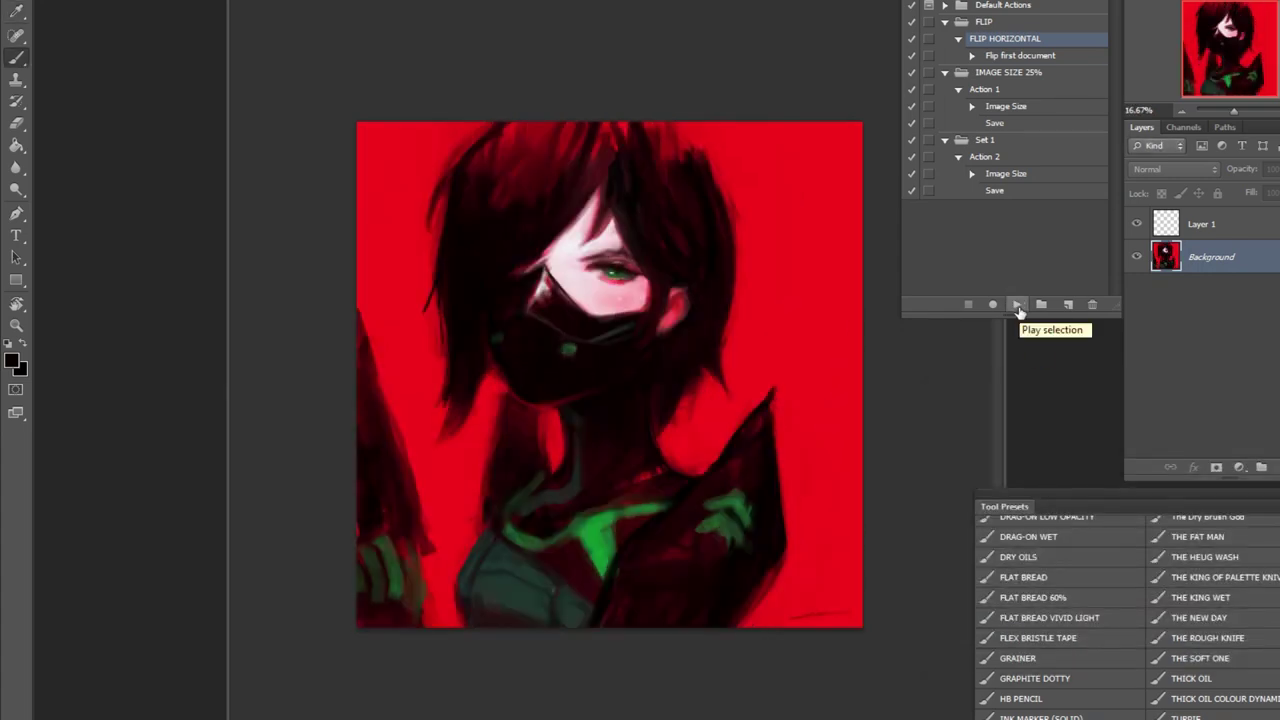
- Lift the Blue channel curve with two points in Curves and apply it
key(ctrl+m)
key(alt+5)
drag(1103, 632, 1103, 616)
drag(1037, 645, 1040, 651)
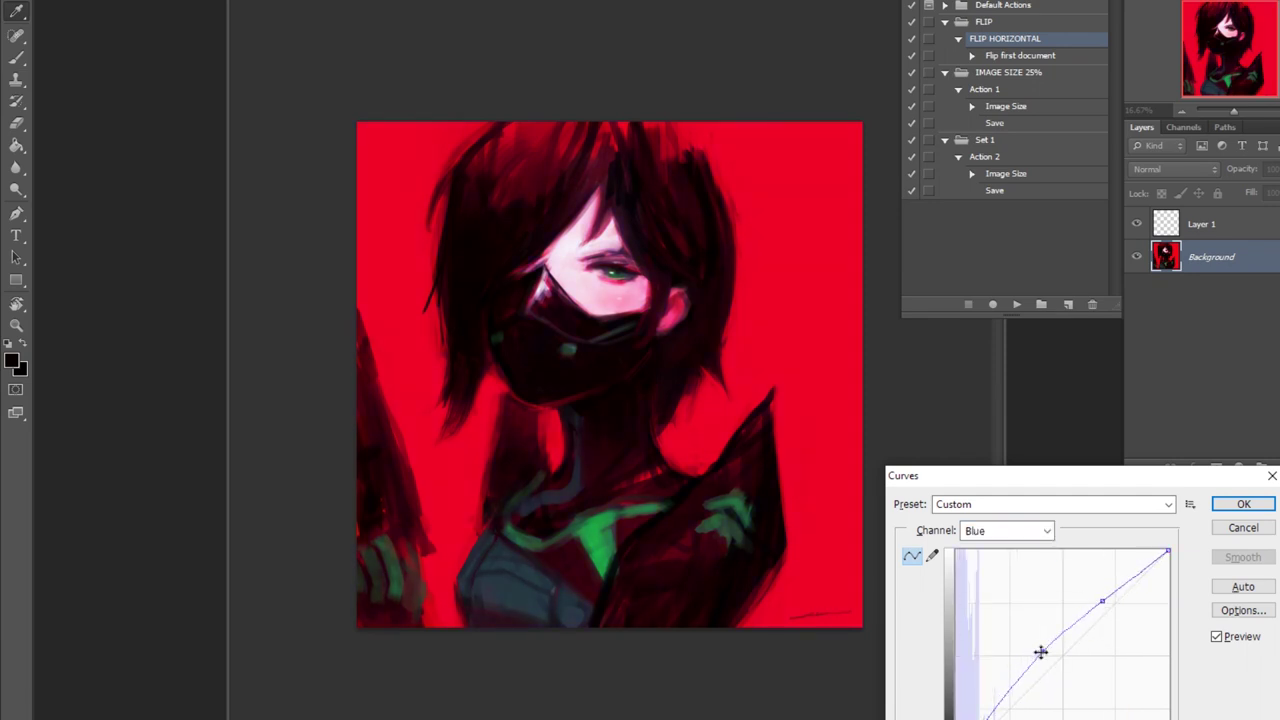
key(Return)
key(b)
key(ctrl+plus)
- Sample the light pink skin and mirror the canvas to check proportions
alt+click(672, 278)
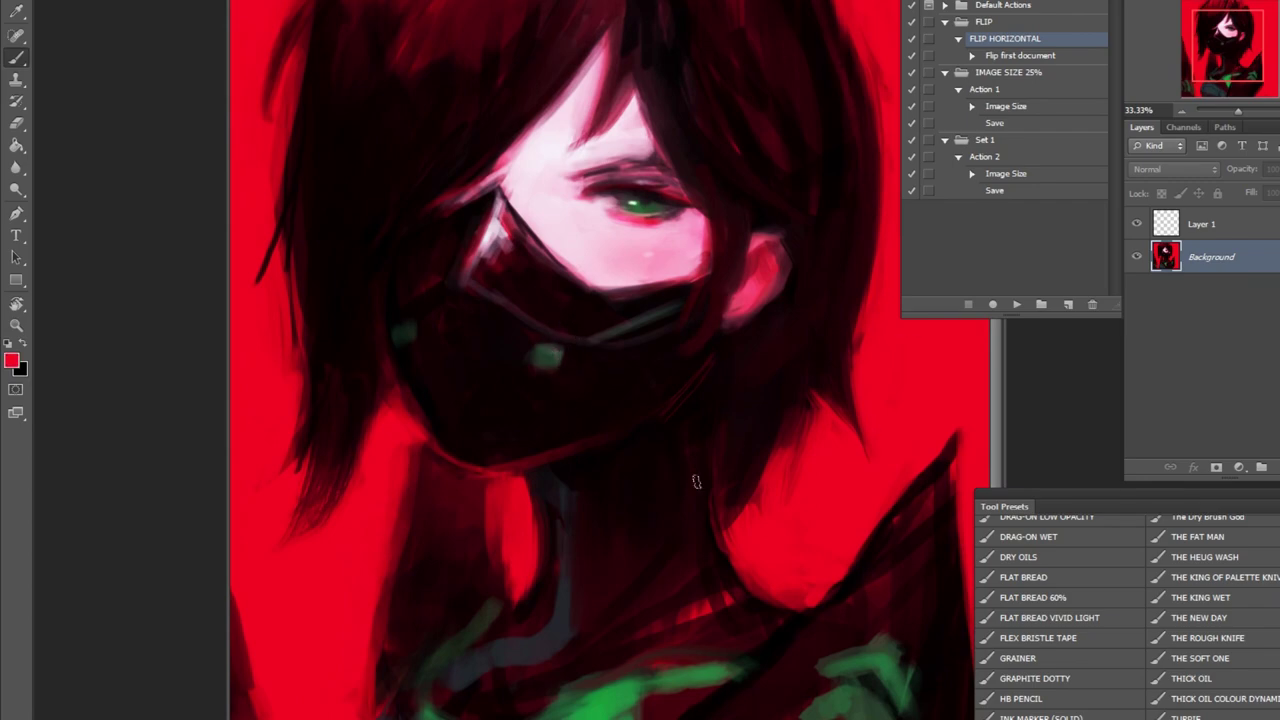
key(ctrl+minus)
key(ctrl+minus)
key(F2)
click(642, 180)
alt+click(680, 237)
- Choose the THICK OIL preset, sample the background red, and flip the canvas back
key(ctrl+plus)
key(b)
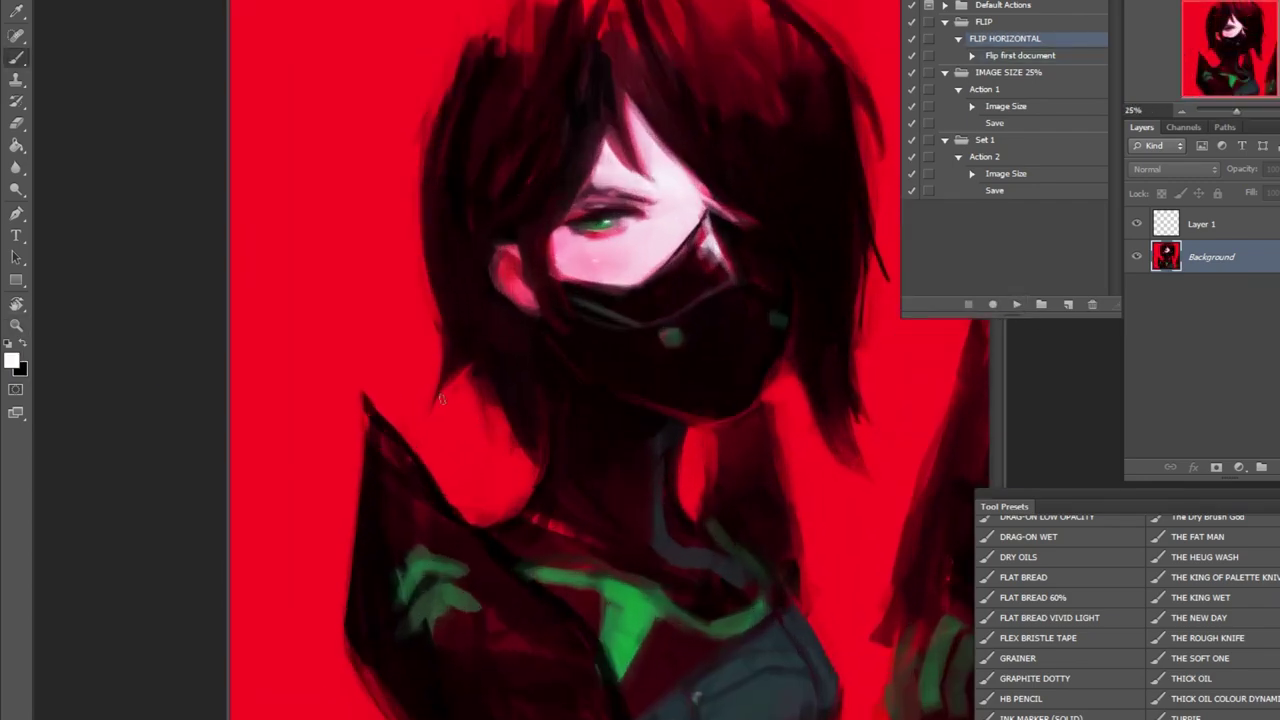
key(ctrl+minus)
click(1195, 678)
key(d)
alt+click(445, 430)
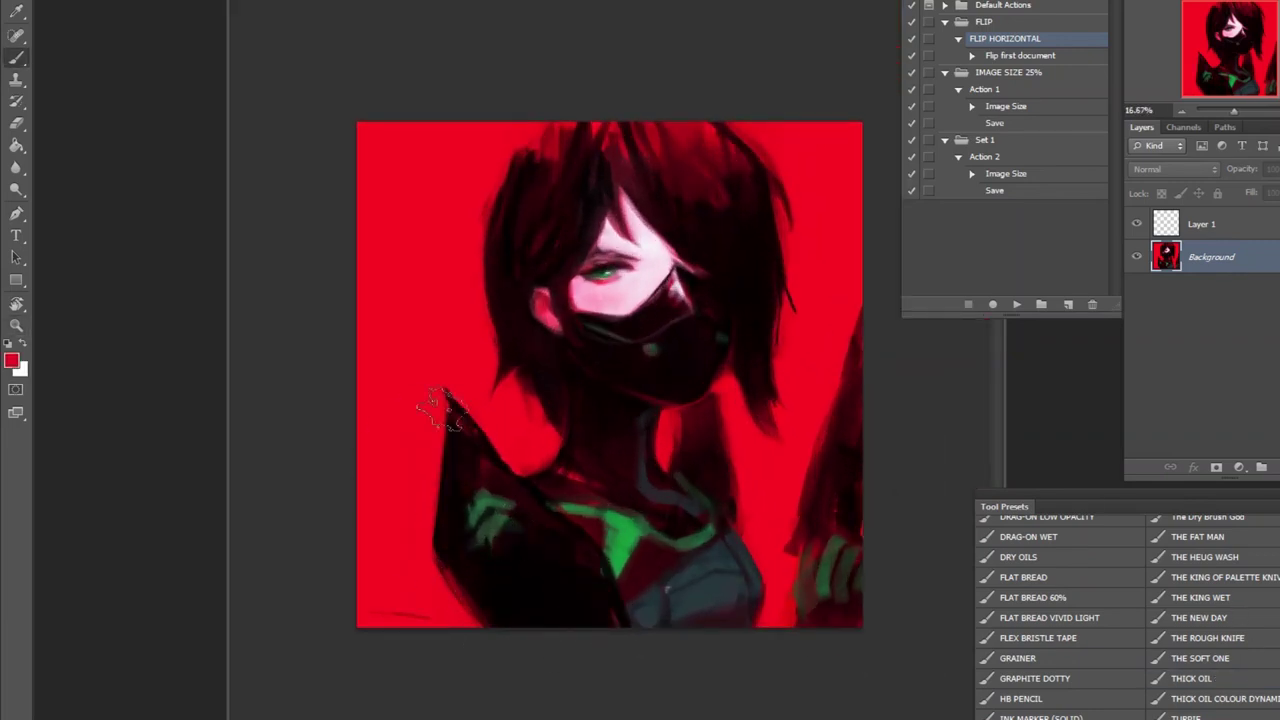
key(F2)
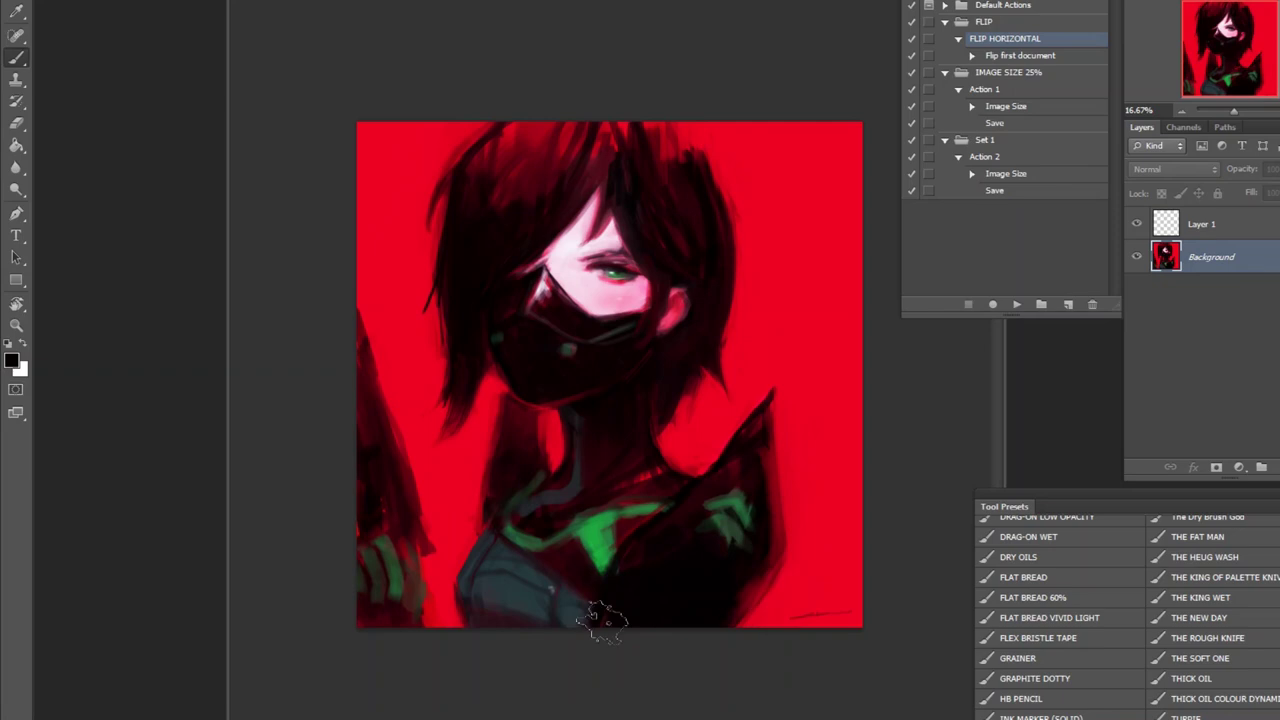
- Paint over the green strokes on the right shoulder to mute them
key(z)
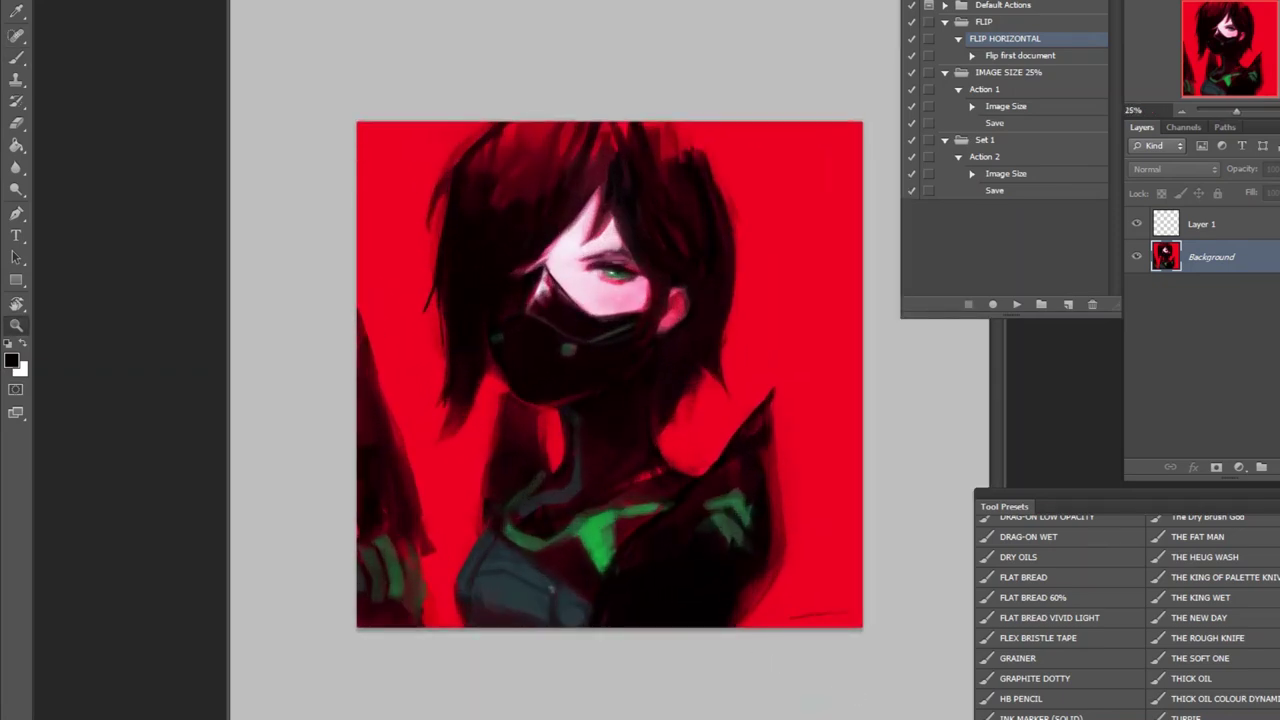
key(b)
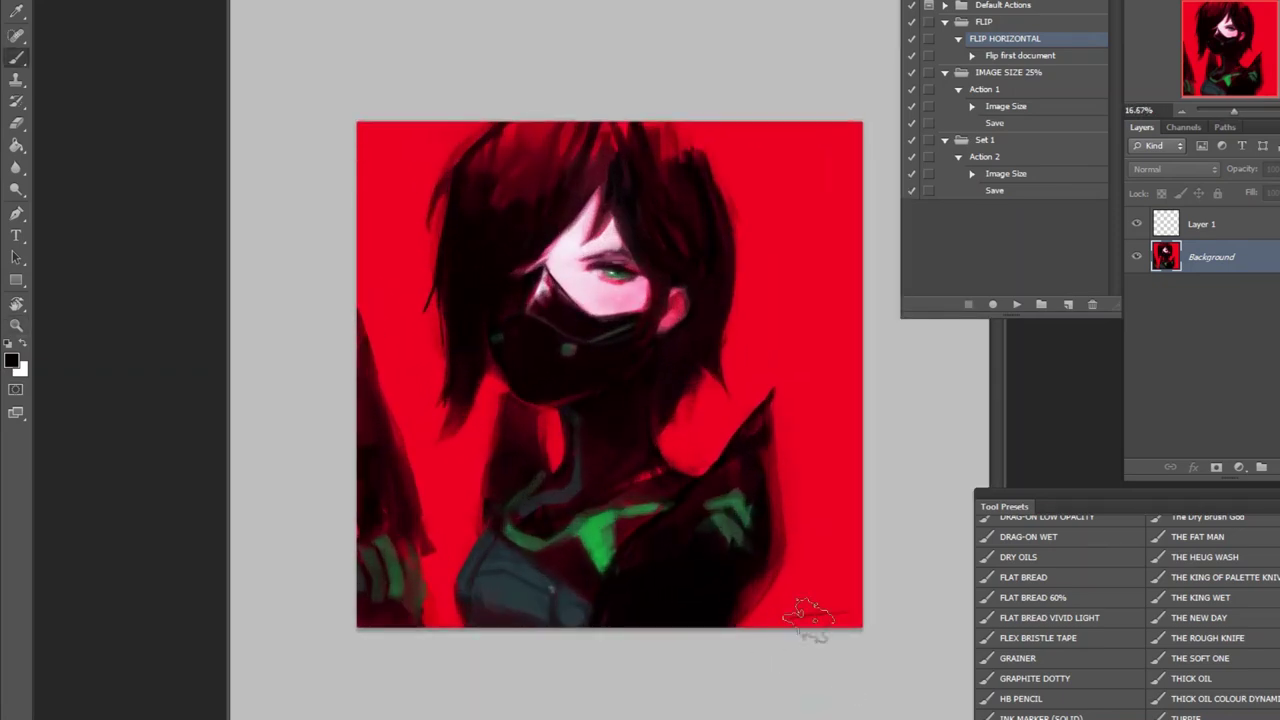
scroll(575, 330, up, 2)
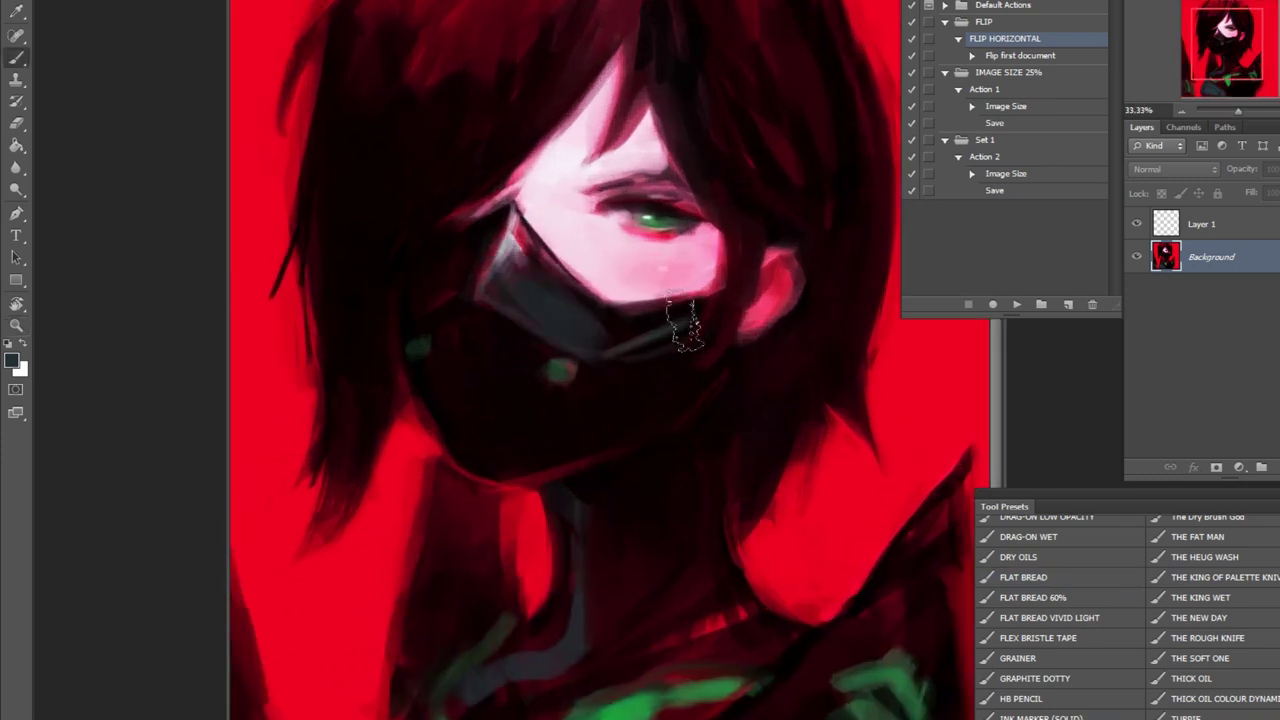
scroll(500, 300, down, 2)
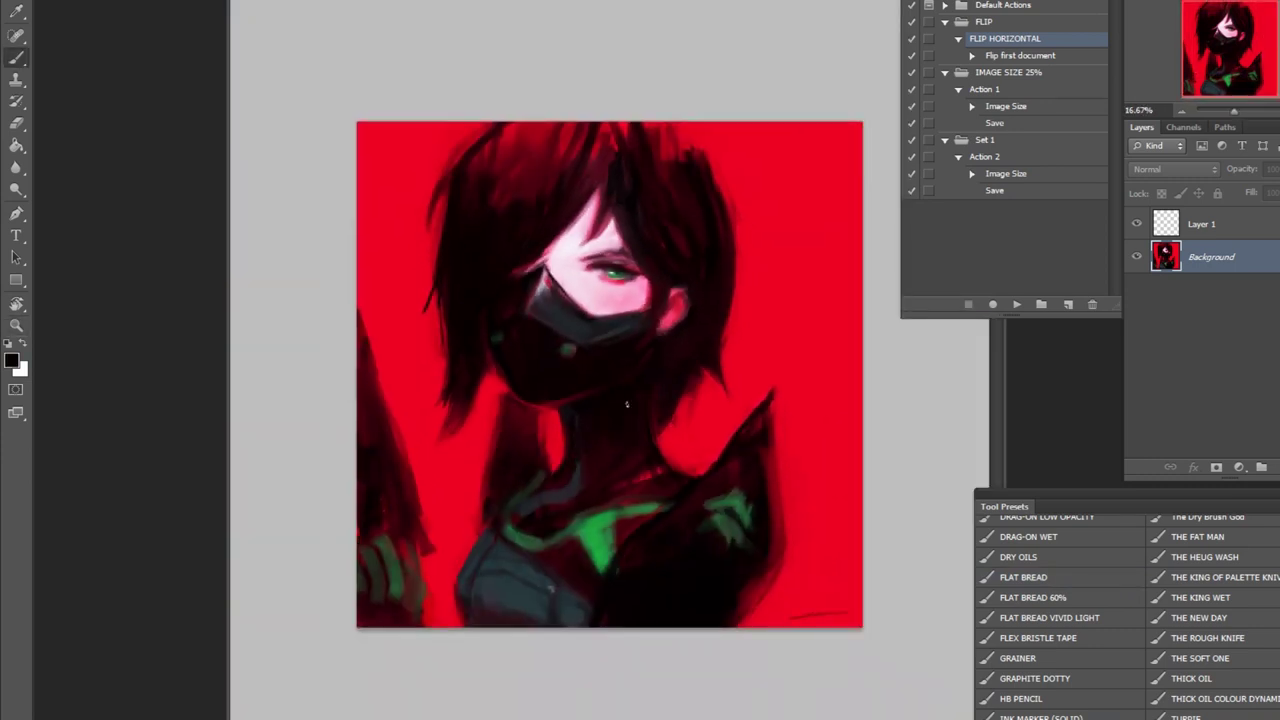
drag(743, 527, 700, 600)
alt+click(668, 540)
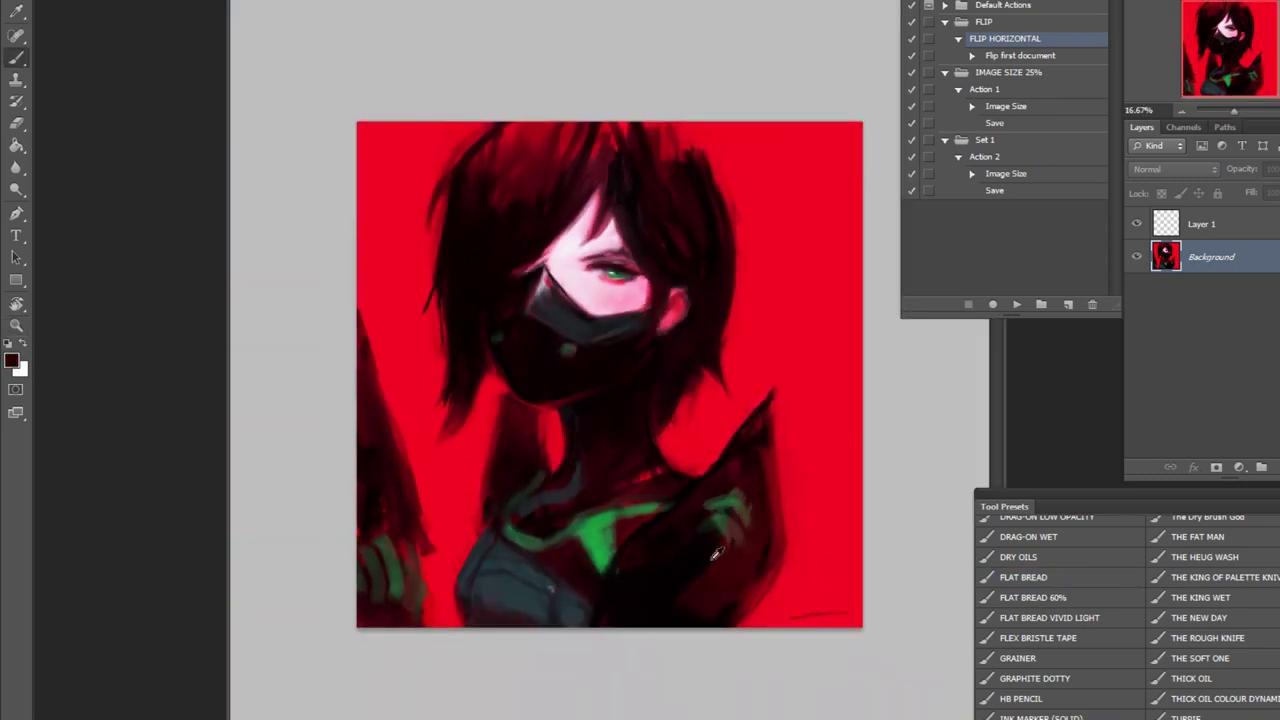
- Pick a lighter chest green and a smaller FLAT BREAD brush, then flip to check
alt+click(534, 543)
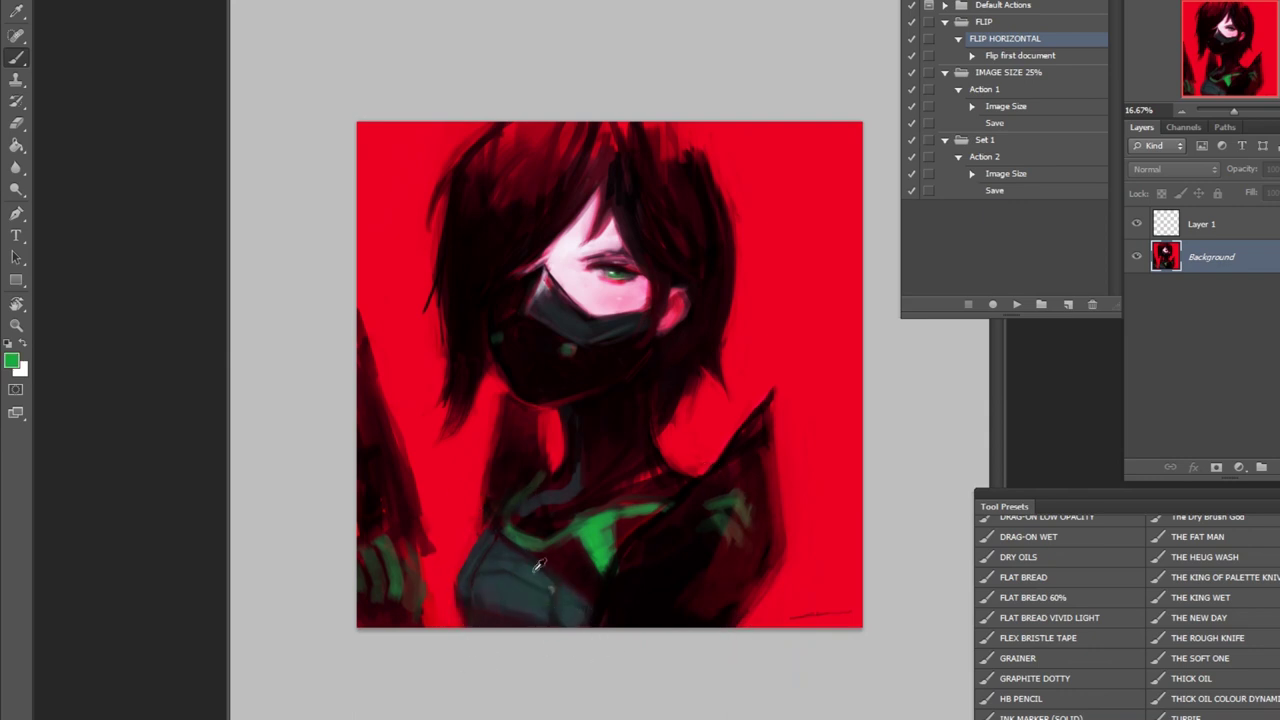
click(11, 361)
click(1234, 454)
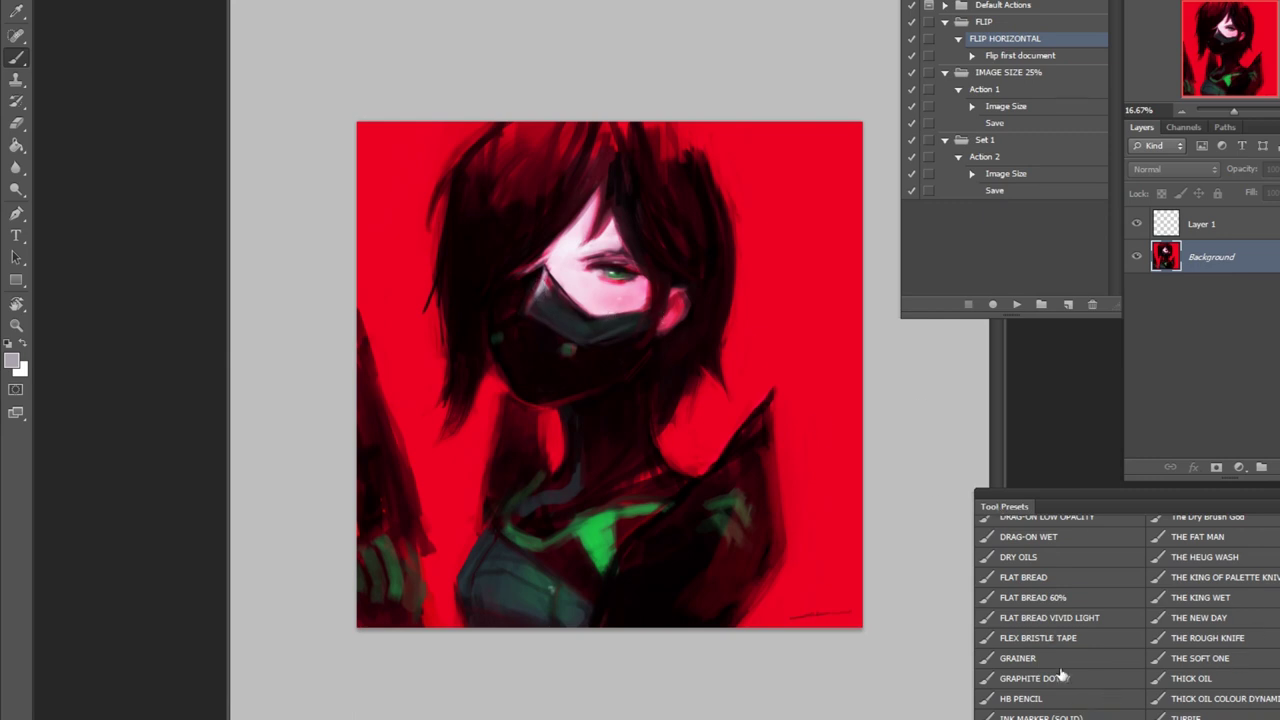
click(1023, 577)
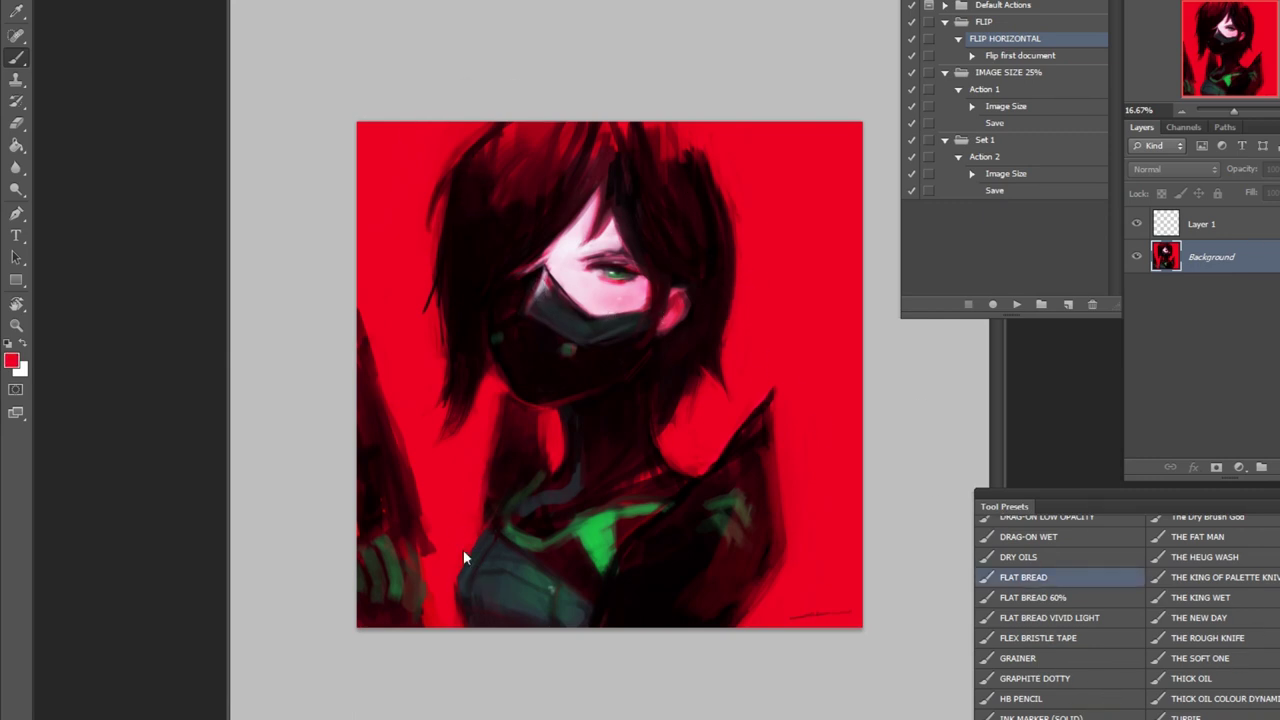
key(bracketleft)
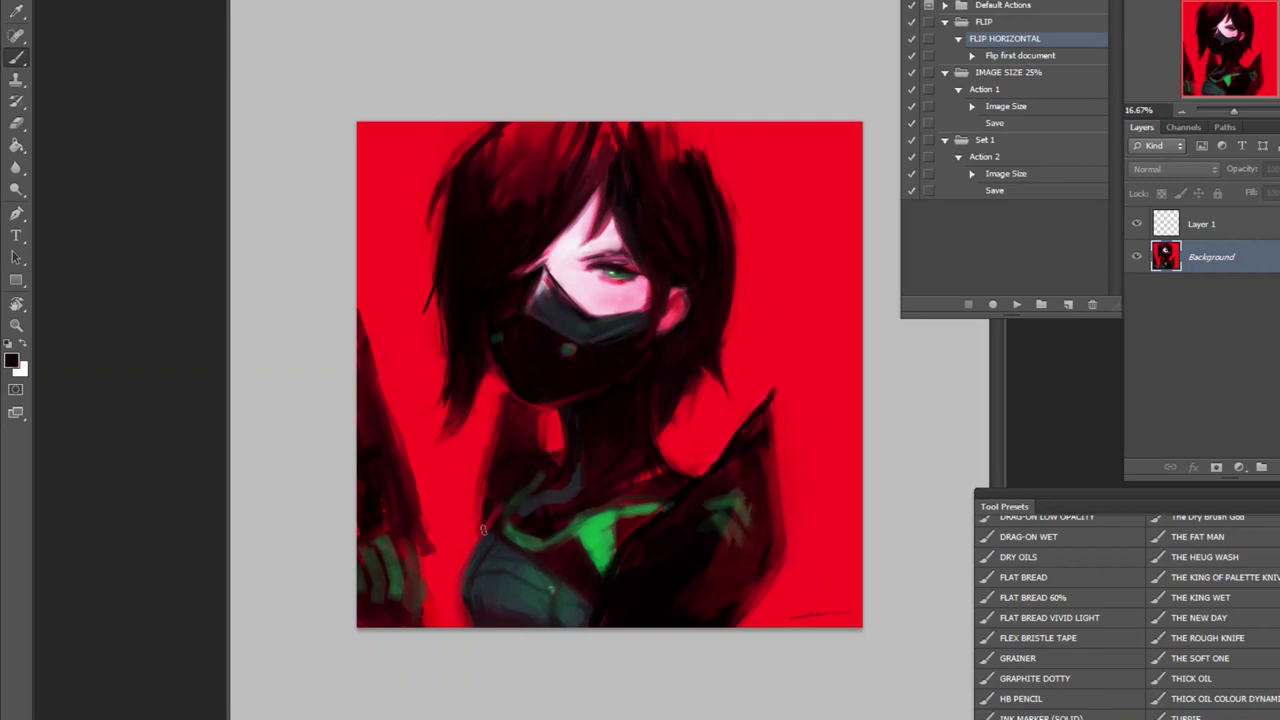
click(1017, 304)
scroll(650, 265, up, 3)
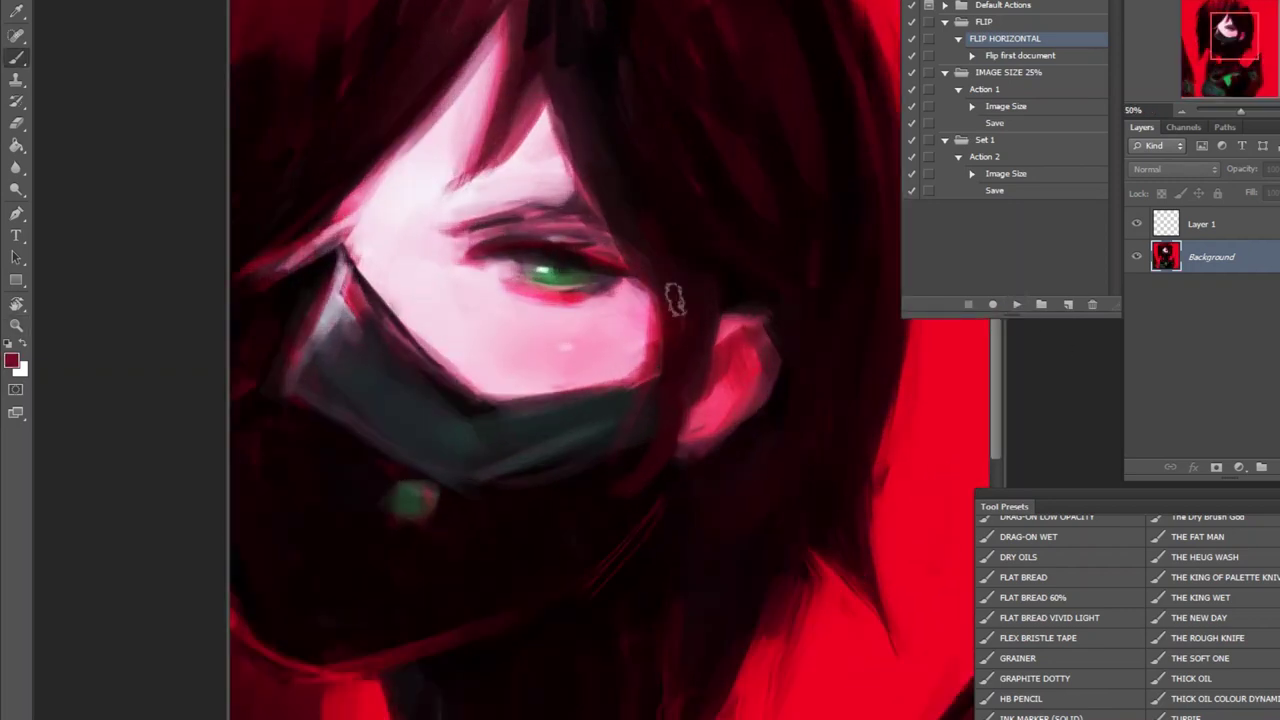
alt+click(690, 410)
scroll(724, 365, down, 3)
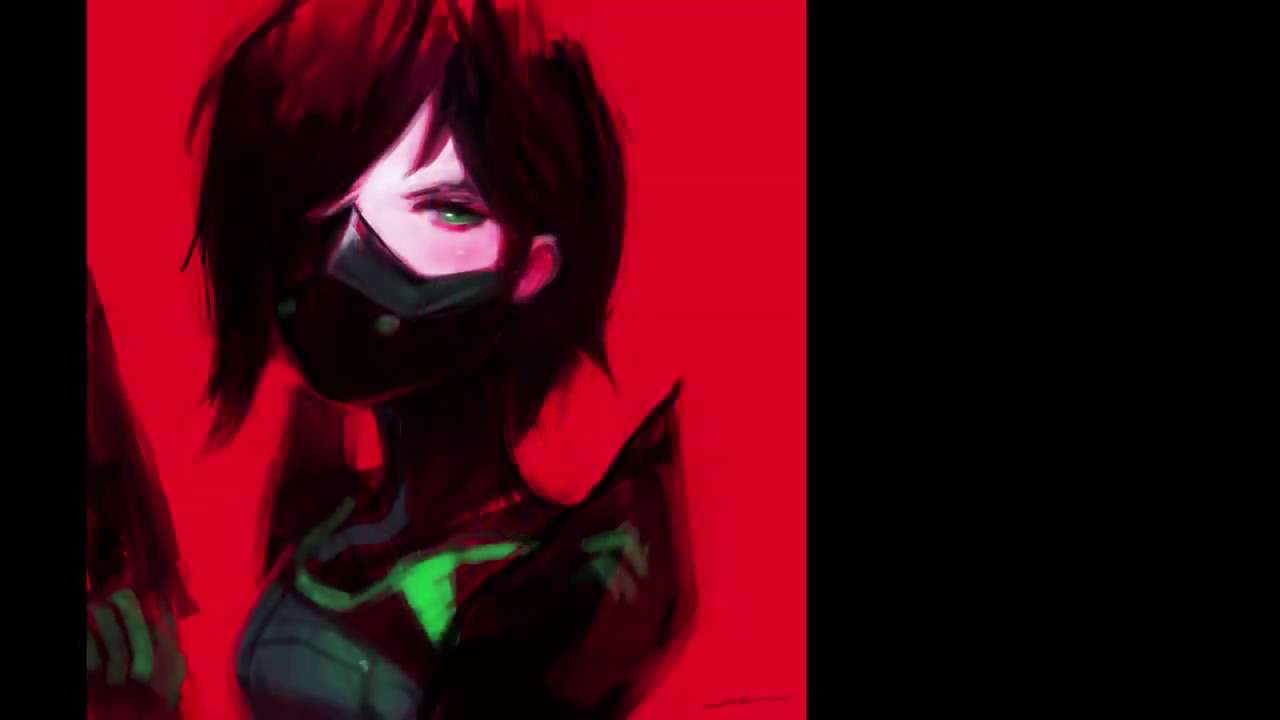